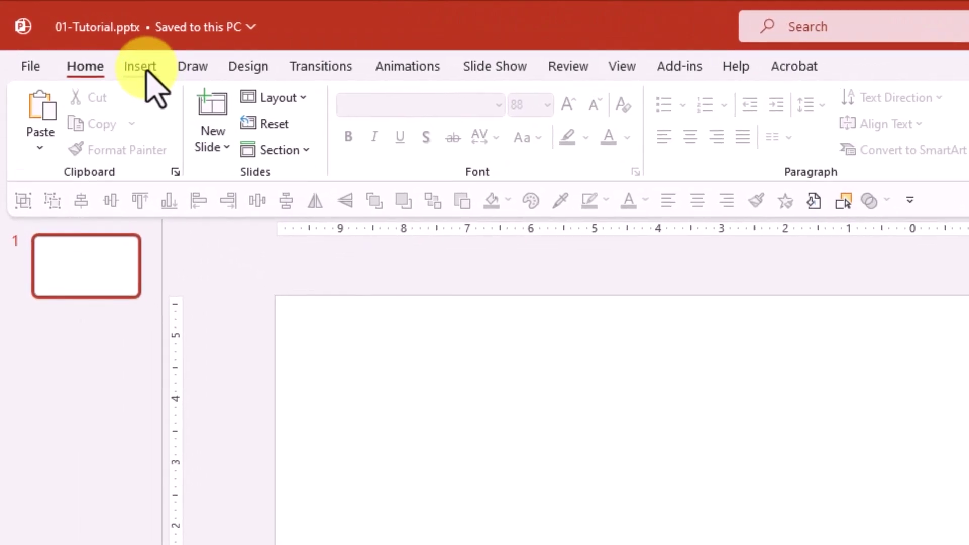
# Step: Insert the starry night-sky stock photo found by searching 'space' onto the first slide
pyautogui.click(71, 33)
pyautogui.click(163, 107)
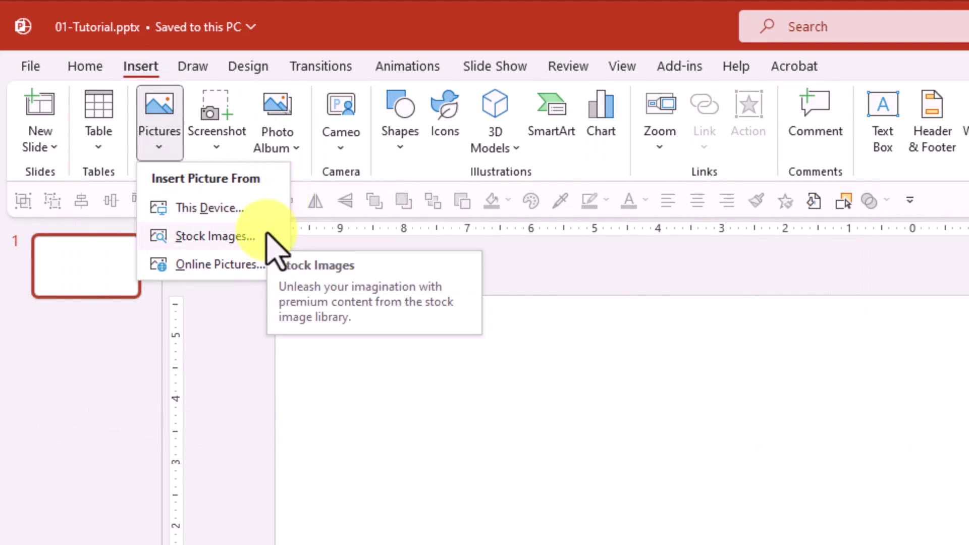
pyautogui.click(266, 235)
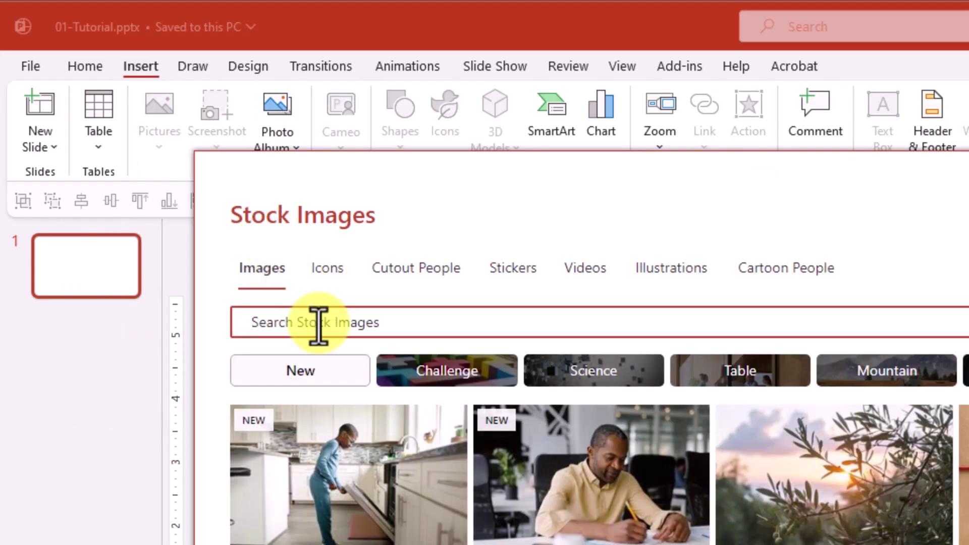
pyautogui.write('space')
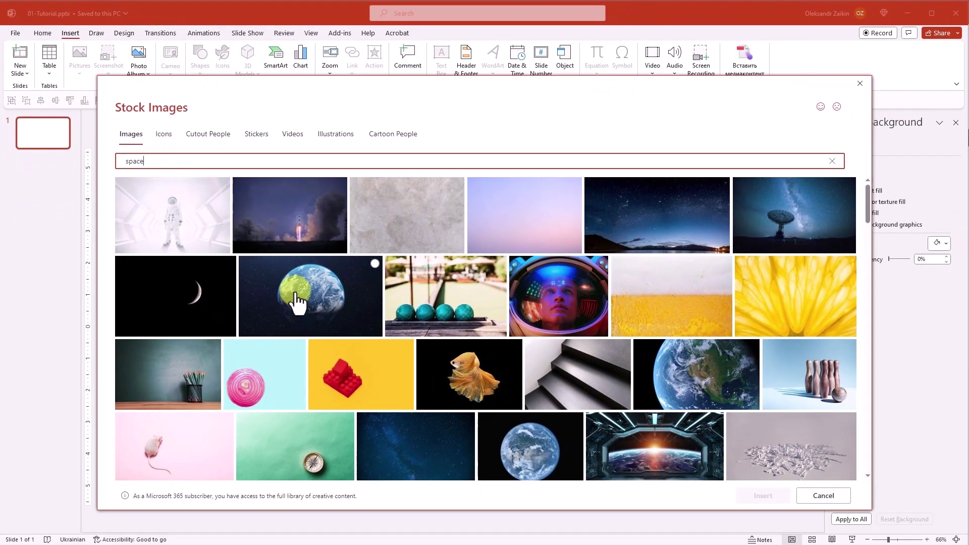
pyautogui.click(418, 443)
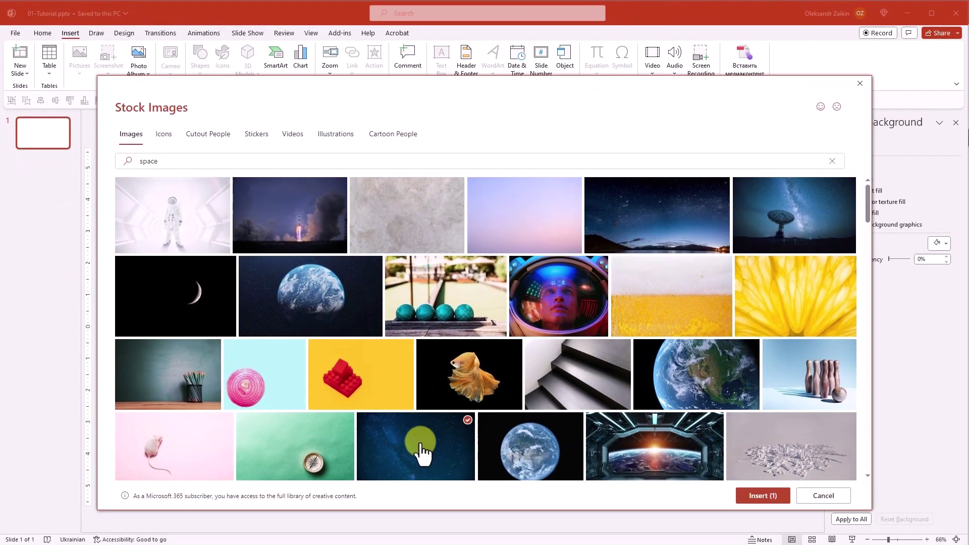
pyautogui.click(760, 497)
# Step: Stretch the starry photo from the left to the right slide edge and crop it to Fill, 20 inches wide
pyautogui.moveTo(173, 335); pyautogui.dragTo(137, 325)
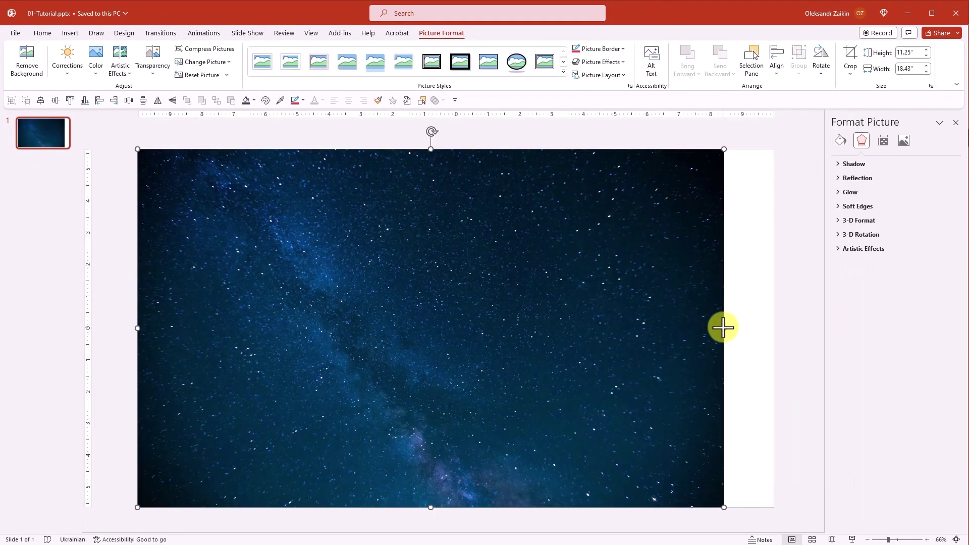
pyautogui.moveTo(723, 328); pyautogui.dragTo(773, 325)
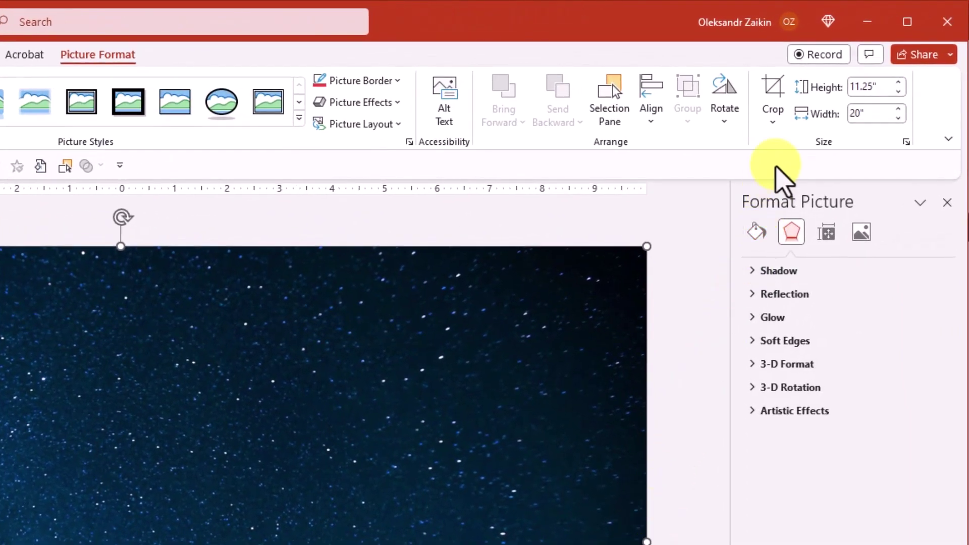
pyautogui.click(776, 123)
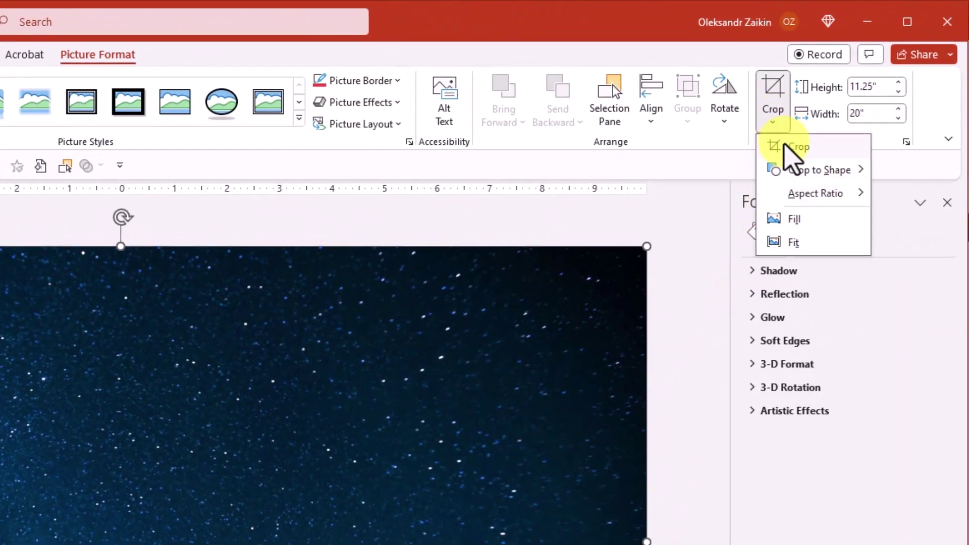
pyautogui.click(794, 220)
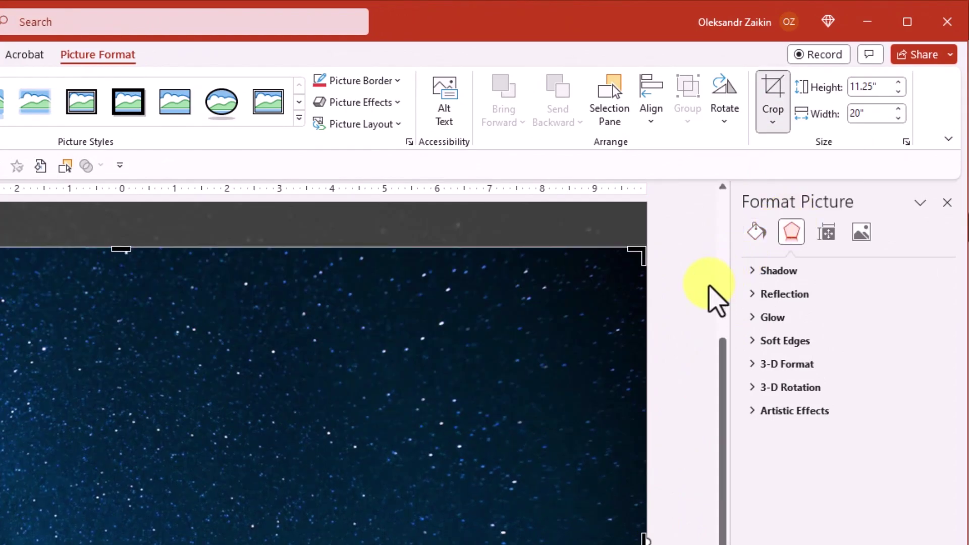
pyautogui.click(693, 310)
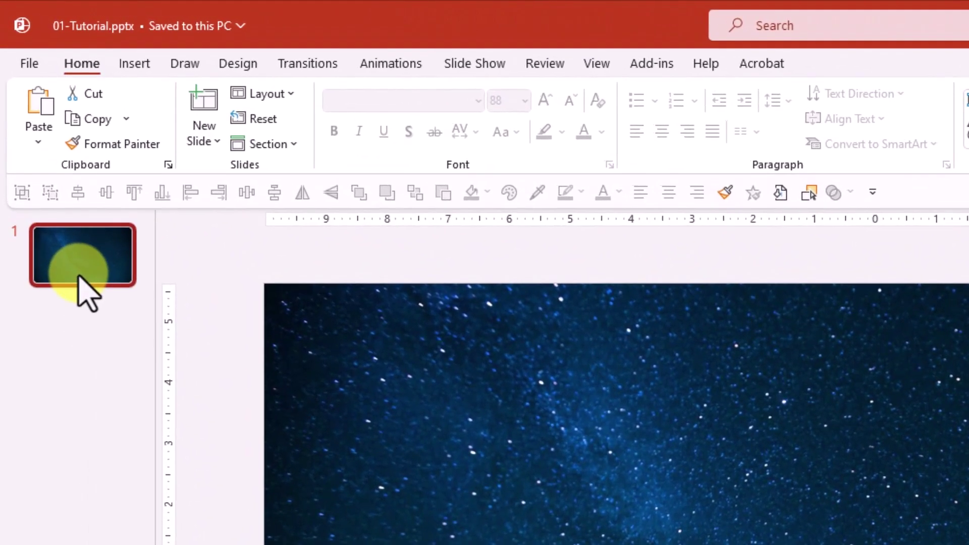
# Step: Duplicate slide 1 and enlarge the new slide's starry photo behind its crop frame
pyautogui.rightClick(79, 276)
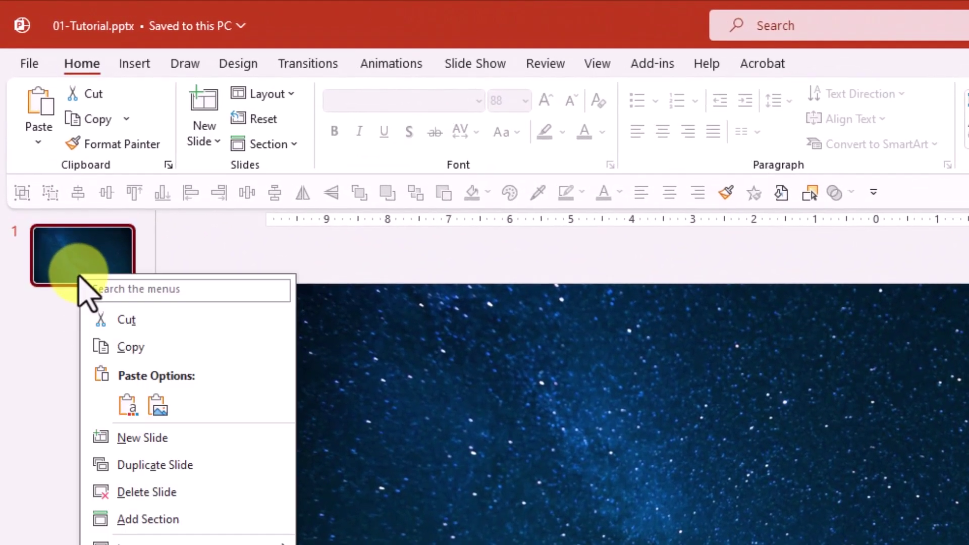
pyautogui.click(169, 463)
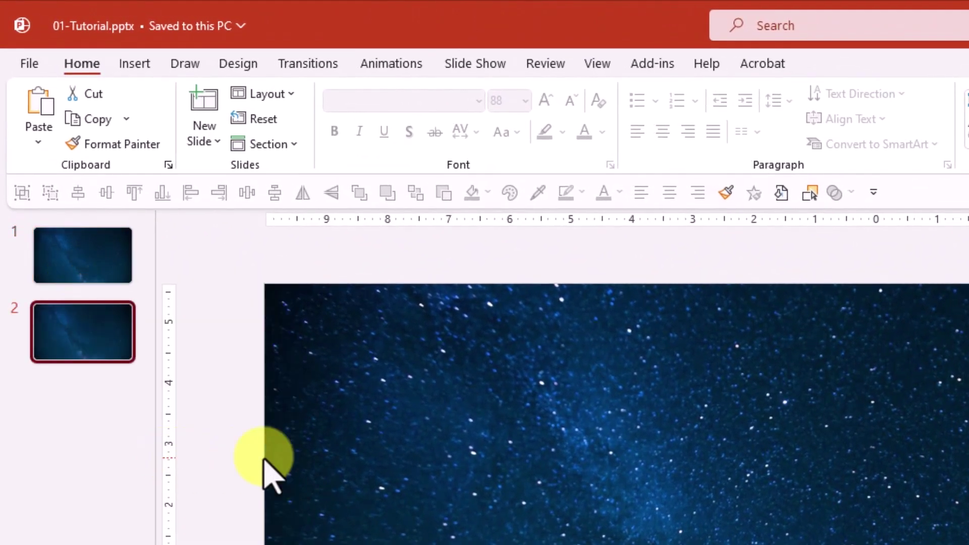
pyautogui.click(546, 443)
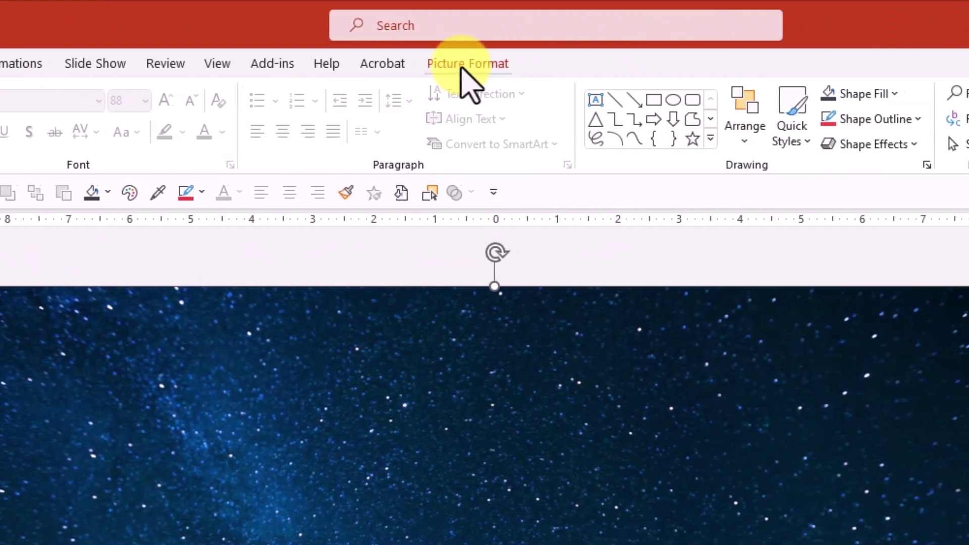
pyautogui.click(842, 64)
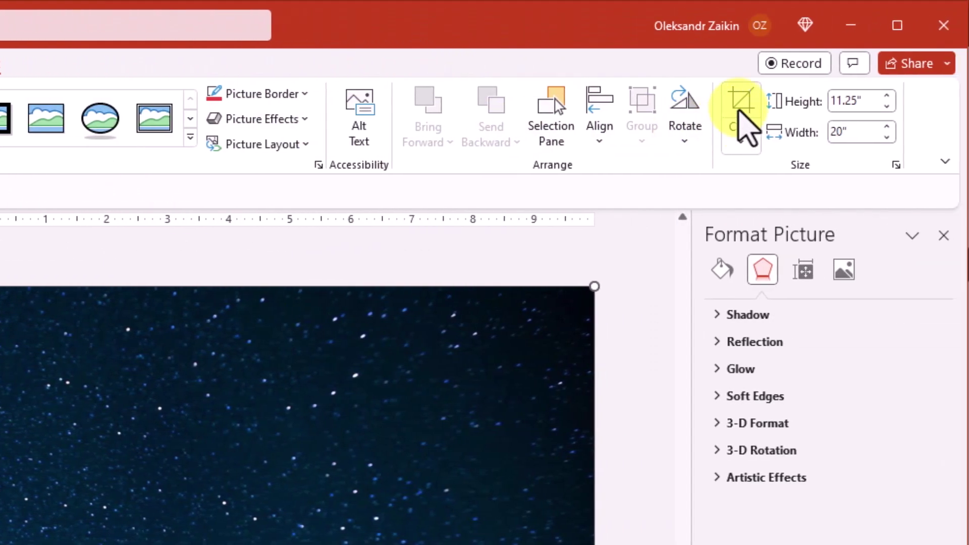
pyautogui.click(742, 111)
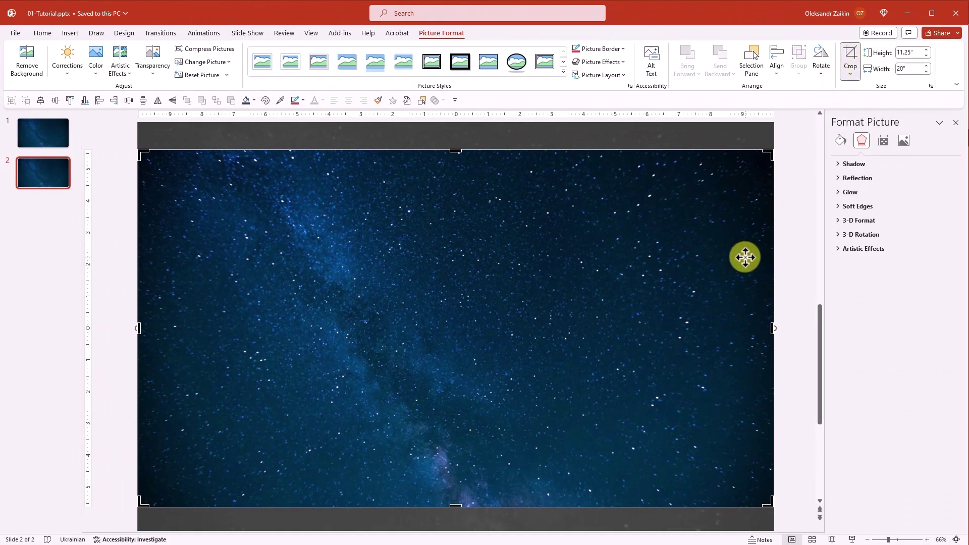
pyautogui.scroll(-4, 745, 257)
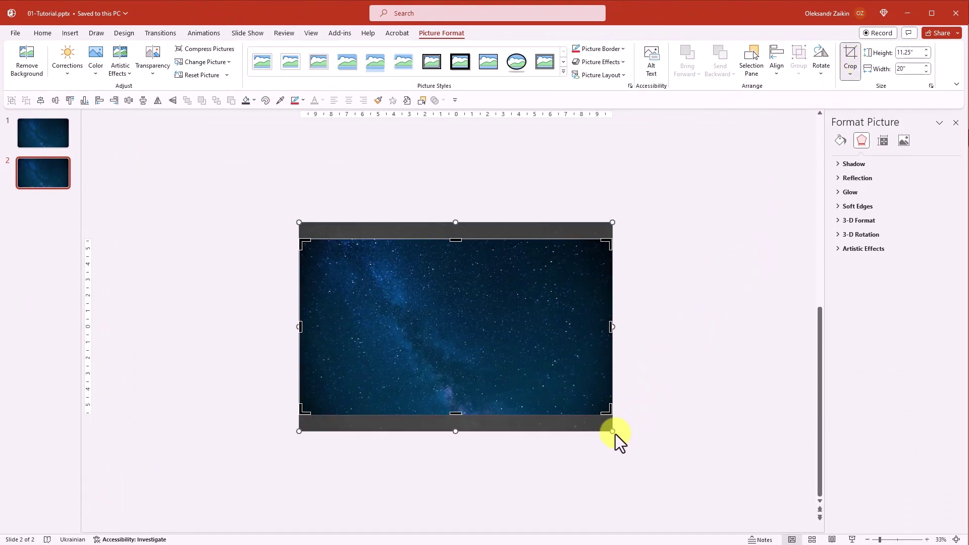
pyautogui.moveTo(613, 432); pyautogui.dragTo(671, 462)
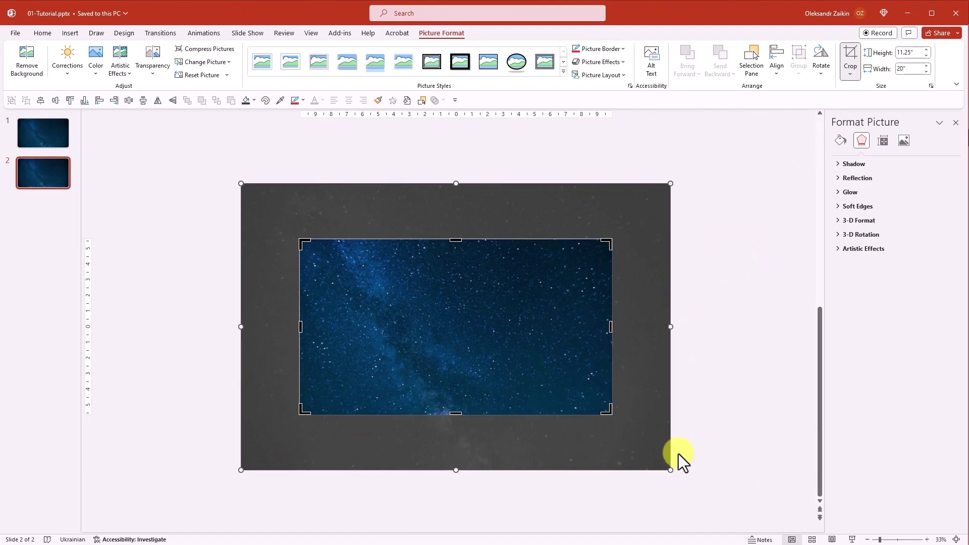
# Step: Finish the crop, apply the Morph transition to both slides, and preview it
pyautogui.click(716, 407)
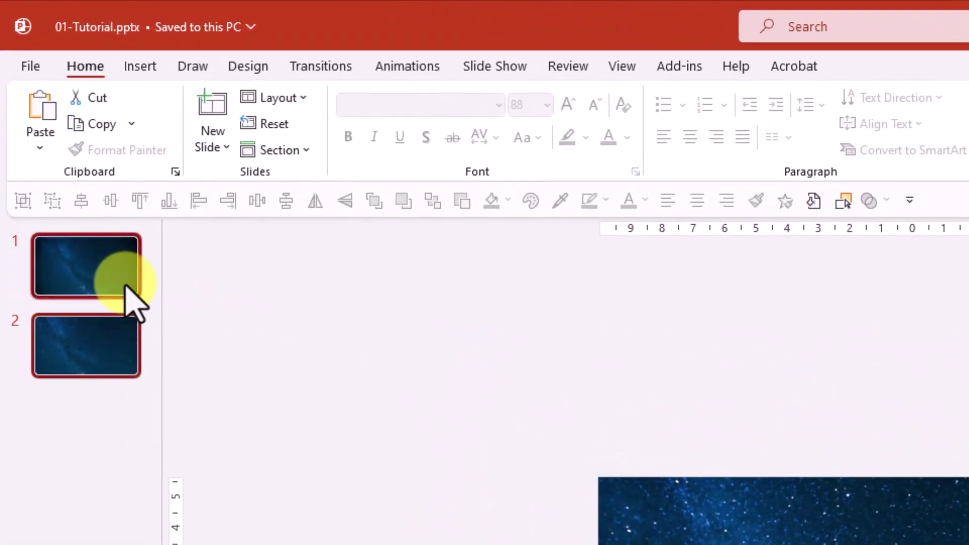
pyautogui.click(63, 143)
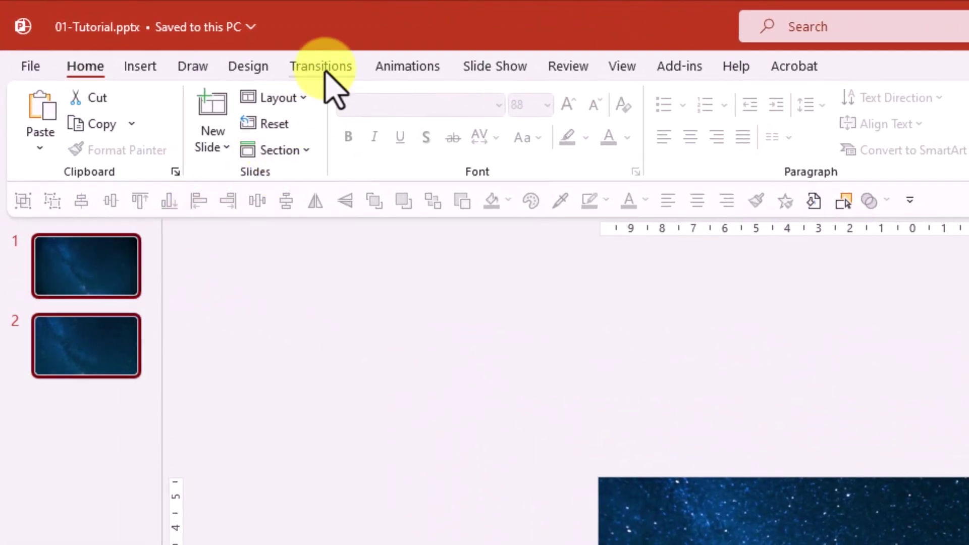
pyautogui.click(325, 67)
pyautogui.click(223, 109)
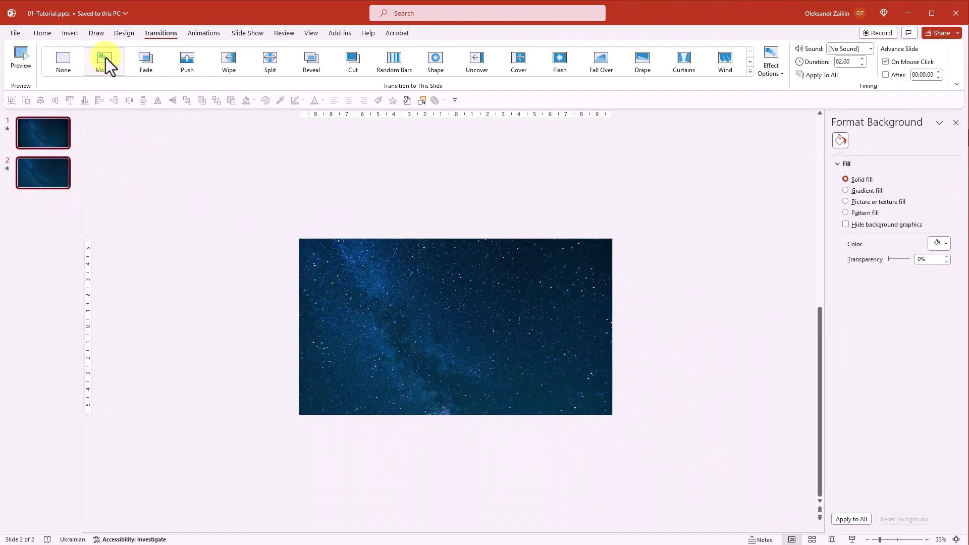
pyautogui.click(17, 56)
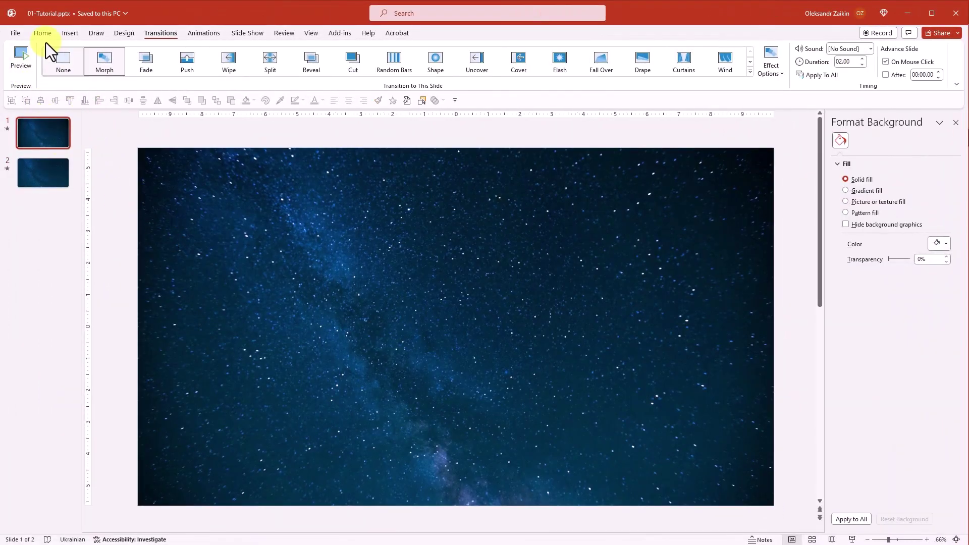
# Step: Draw a yellow text box across the upper slide reading 'TOP 5 MOST POPULATED CITIES'
pyautogui.click(42, 35)
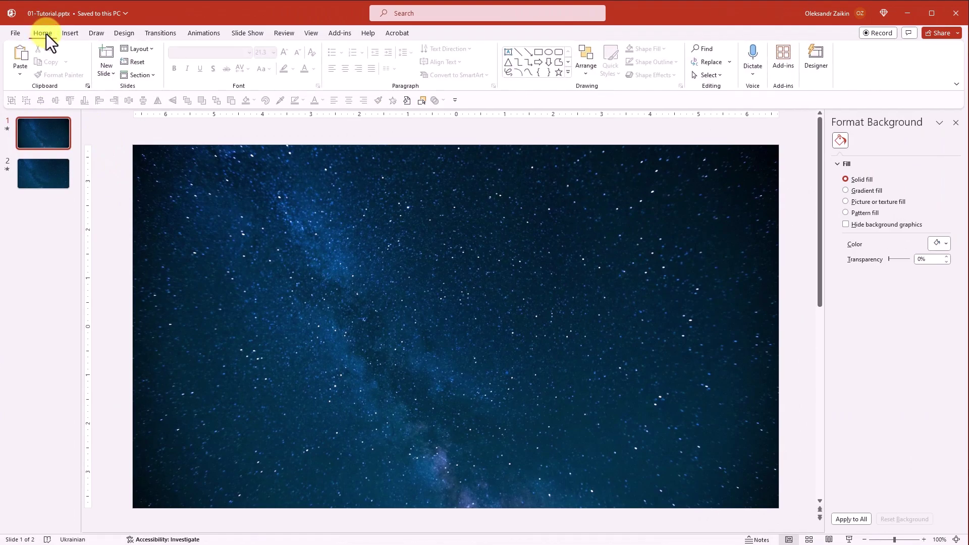
pyautogui.click(508, 52)
pyautogui.moveTo(191, 201); pyautogui.dragTo(686, 294)
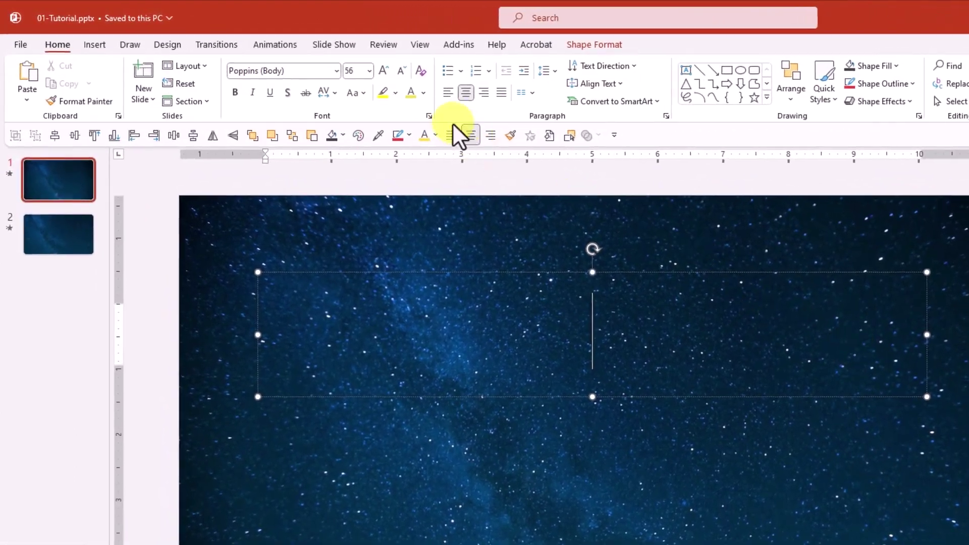
pyautogui.click(314, 69)
pyautogui.click(457, 128)
pyautogui.write('TOP 5 MOST POPULATED C')
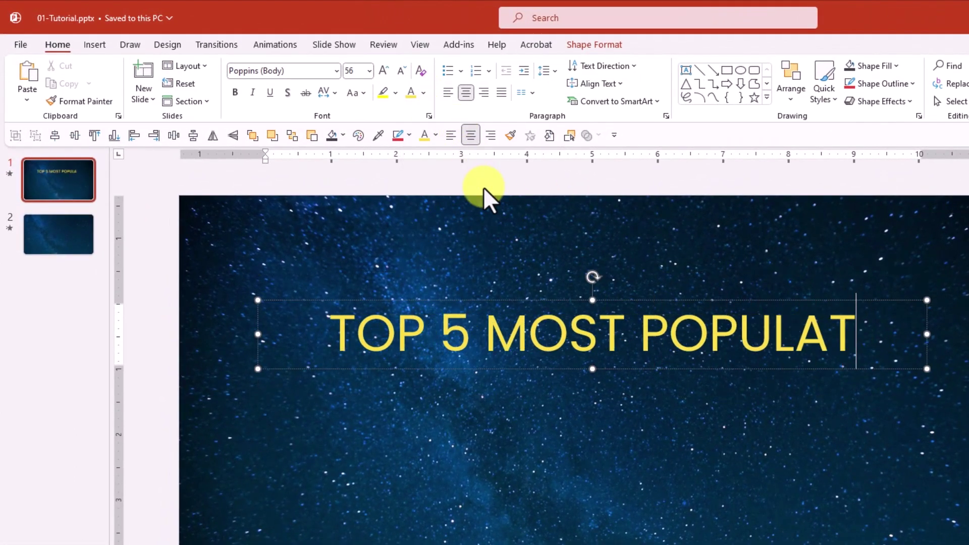
pyautogui.write('ITIES')
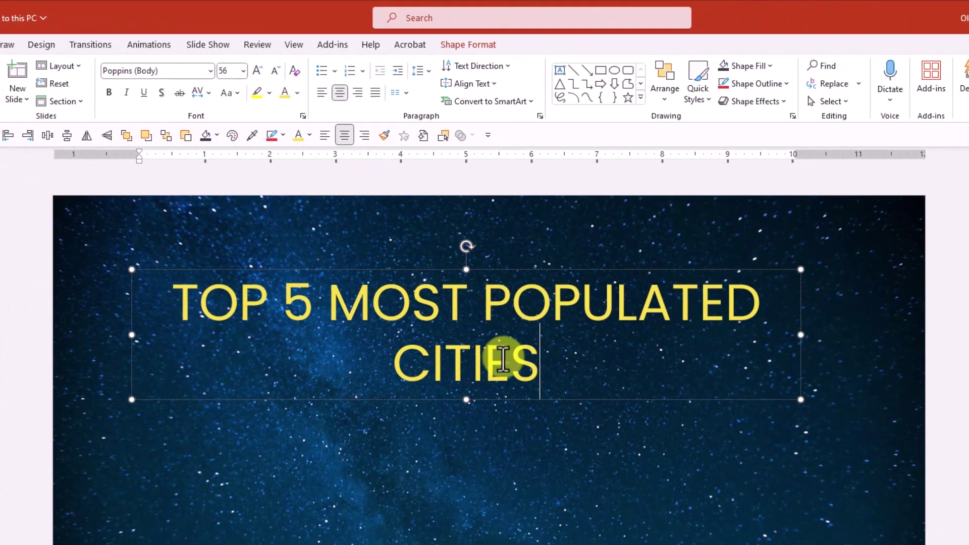
# Step: Shrink the title to 20 pt and set 'TOP 5' in Poppins ExtraBold
pyautogui.tripleClick(476, 350)
pyautogui.click(277, 70)
pyautogui.click(276, 71)
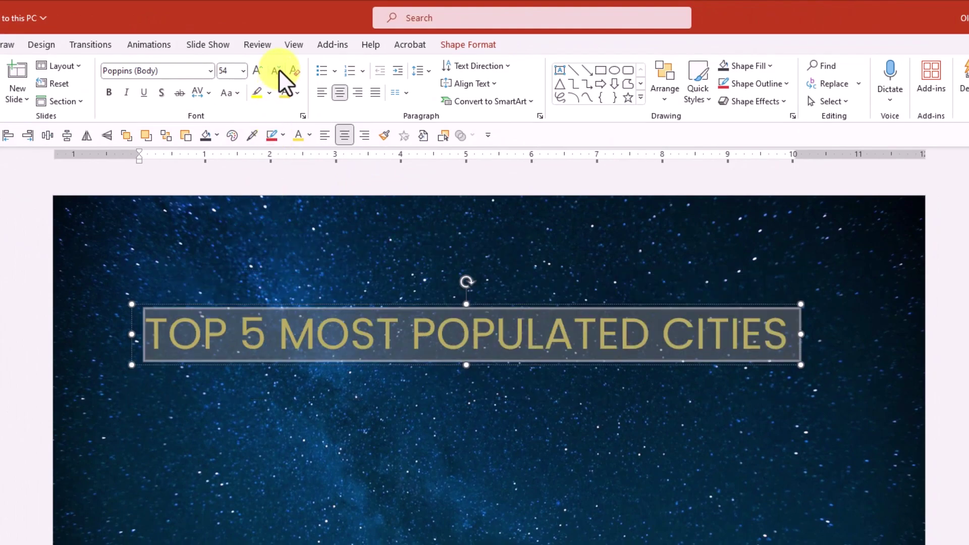
pyautogui.click(276, 71)
pyautogui.click(276, 71)
pyautogui.click(277, 71)
pyautogui.click(276, 71)
pyautogui.click(277, 71)
pyautogui.click(276, 71)
pyautogui.click(277, 71)
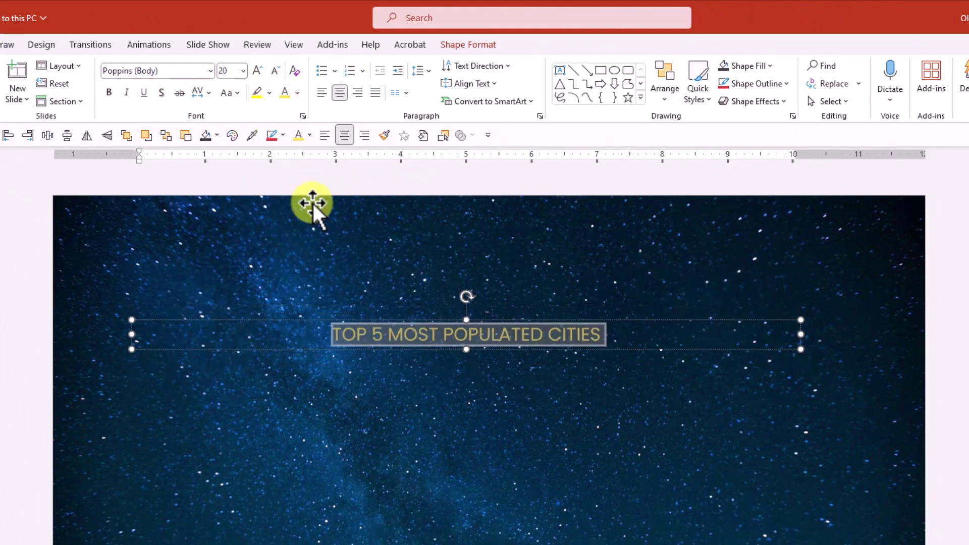
pyautogui.click(380, 335)
pyautogui.moveTo(380, 334); pyautogui.dragTo(334, 334)
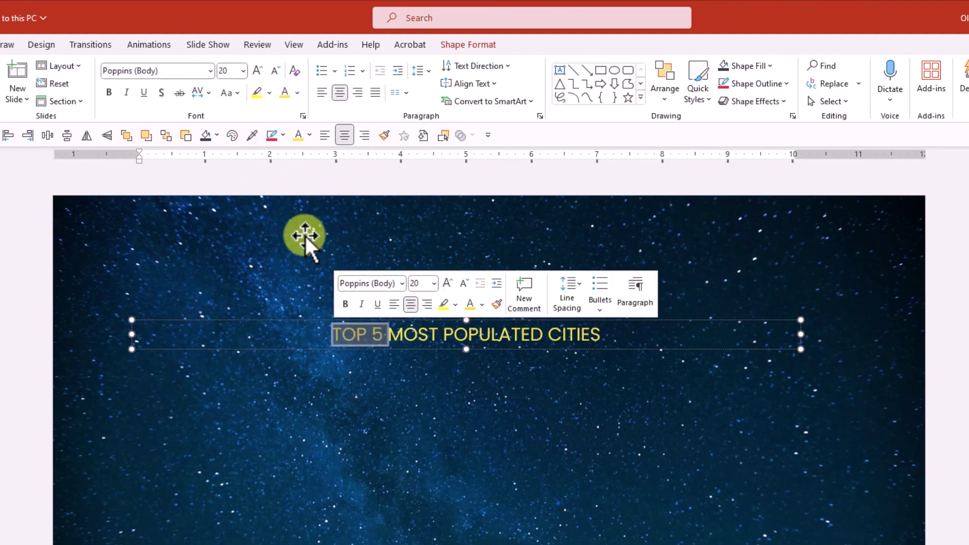
pyautogui.click(209, 71)
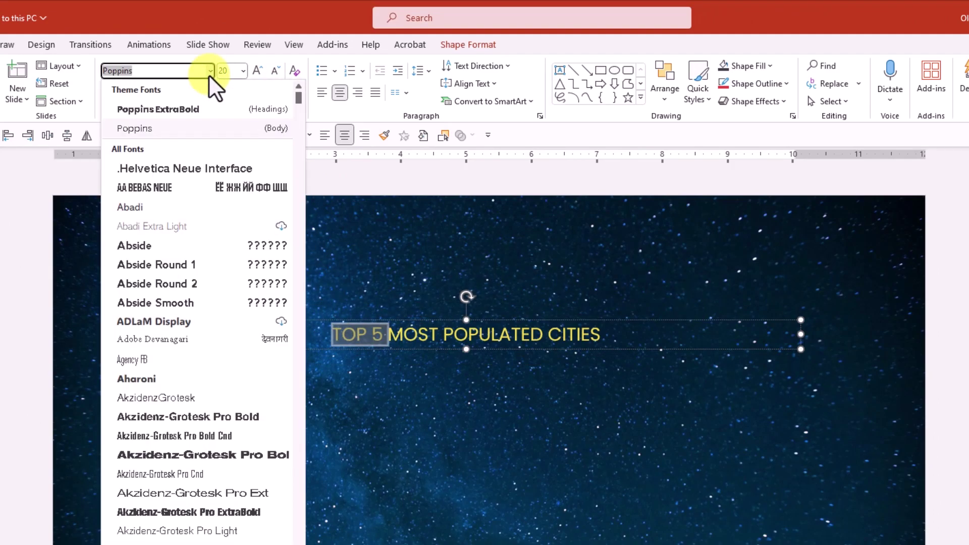
pyautogui.click(190, 122)
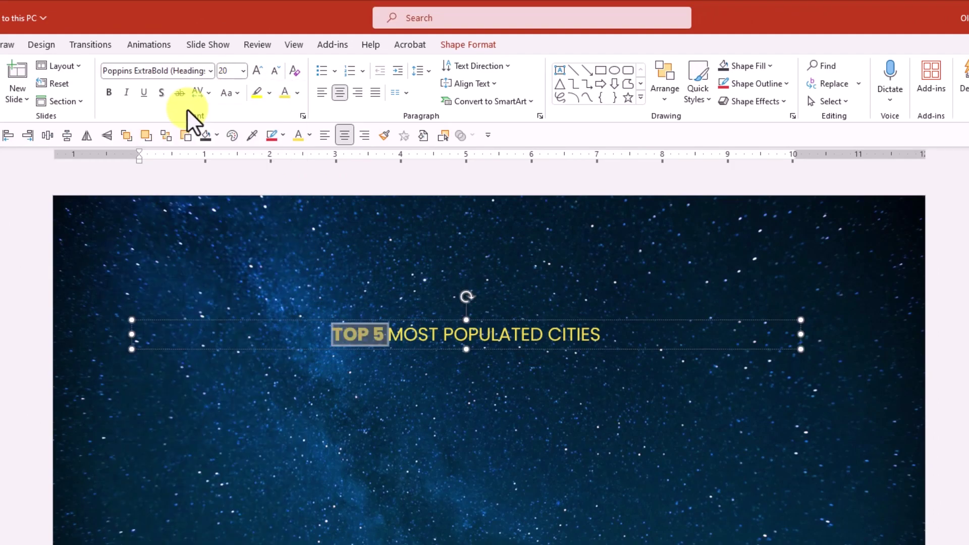
# Step: Copy the title and paste it twice at the end, separating the three copies with '---'
pyautogui.click(417, 333)
pyautogui.moveTo(329, 329); pyautogui.dragTo(578, 337)
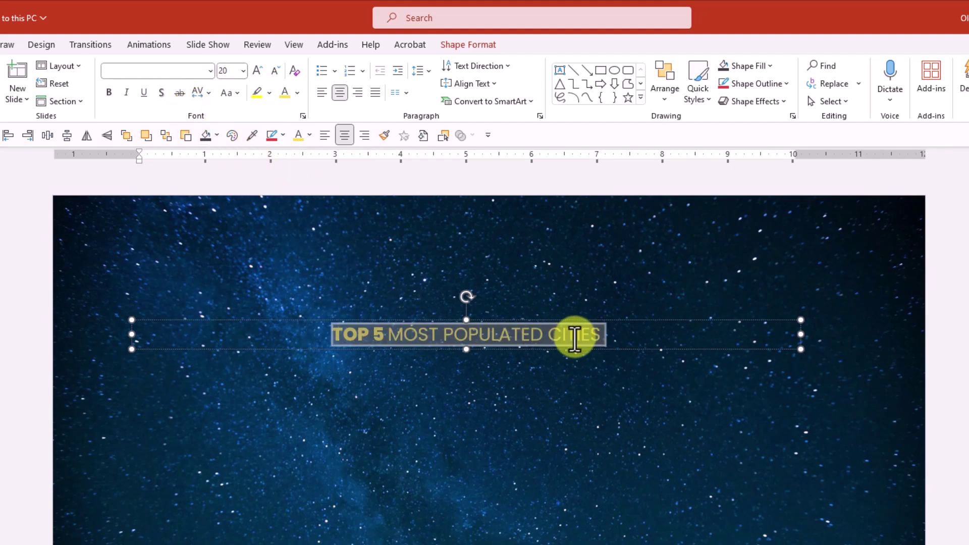
pyautogui.hotkey('ctrl', 'c')
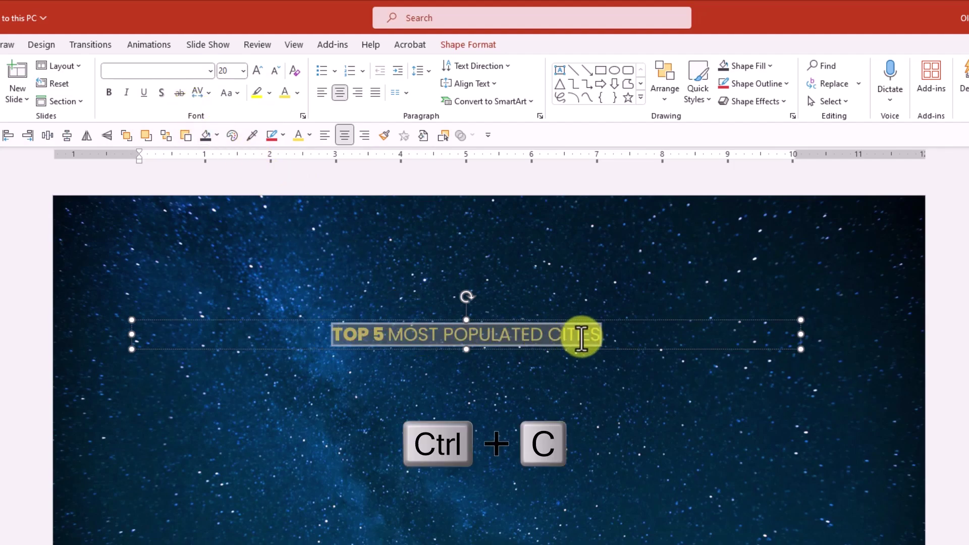
pyautogui.press('Right')
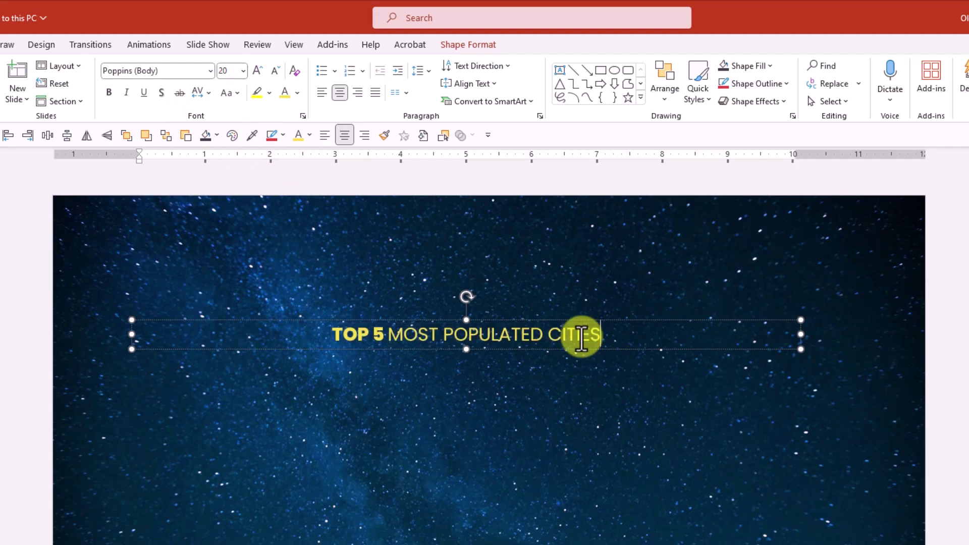
pyautogui.write('---')
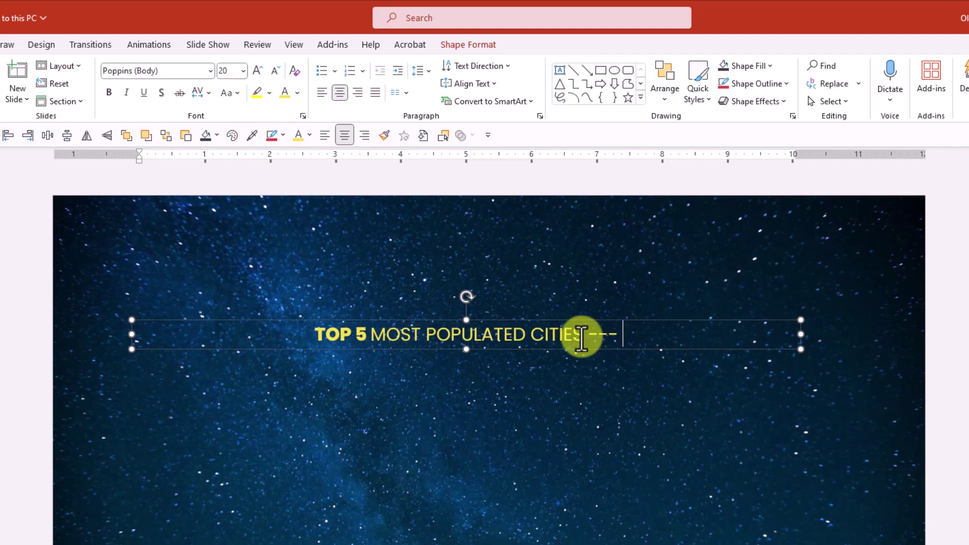
pyautogui.hotkey('ctrl', 'v')
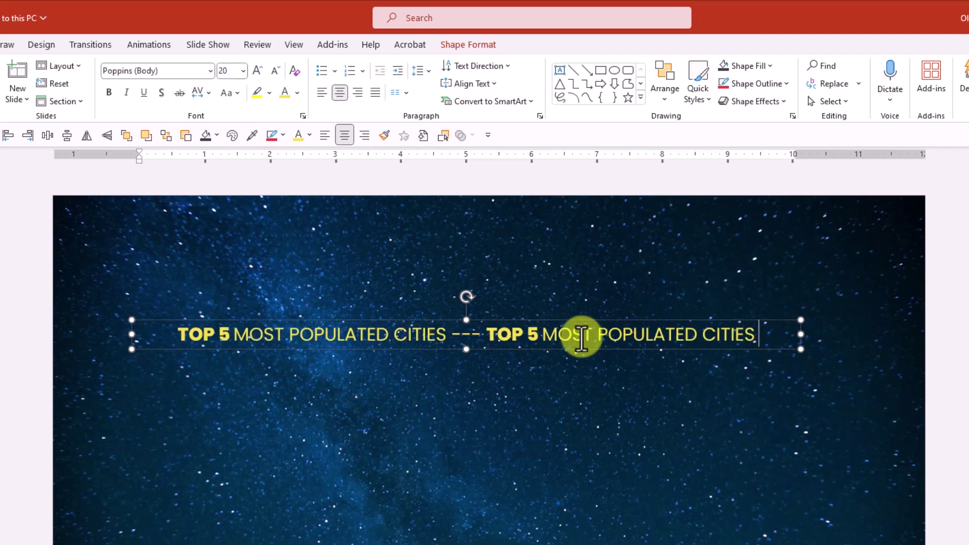
pyautogui.write('---')
pyautogui.hotkey('ctrl', 'v')
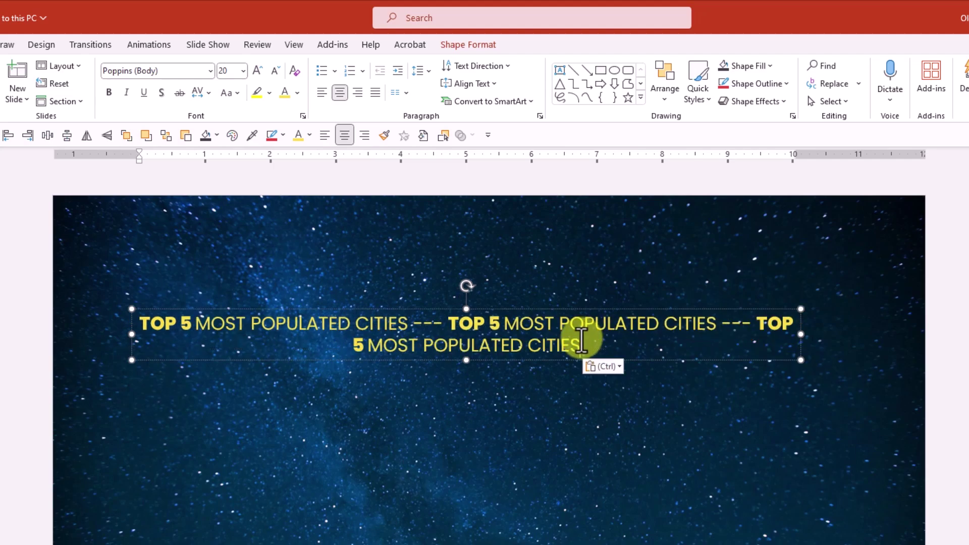
pyautogui.write('---')
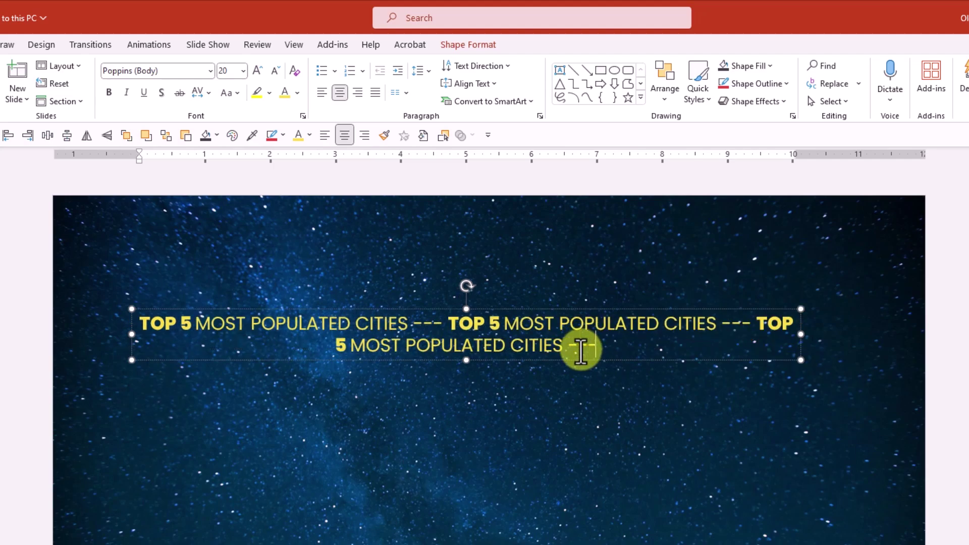
# Step: Apply the Follow Path Circle text transform to the repeated title box
pyautogui.click(562, 306)
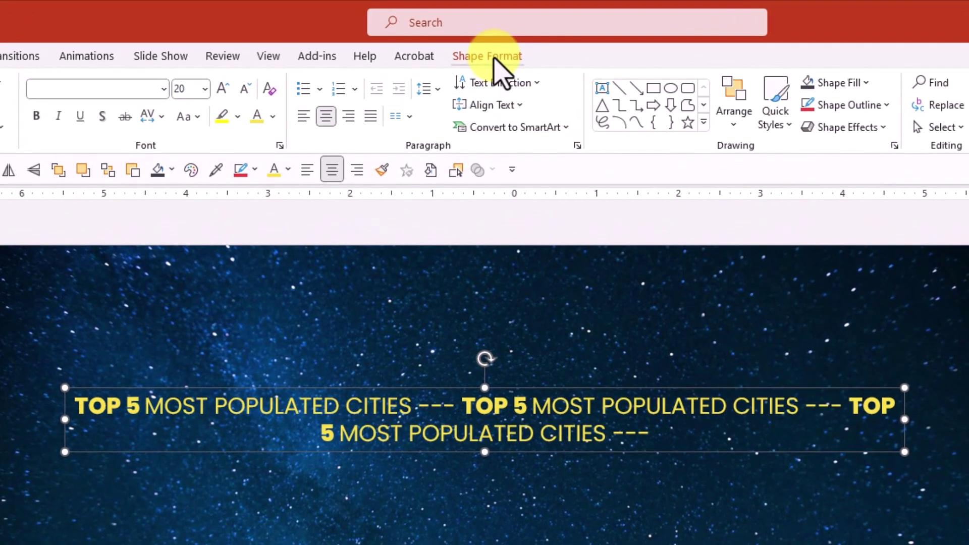
pyautogui.click(492, 56)
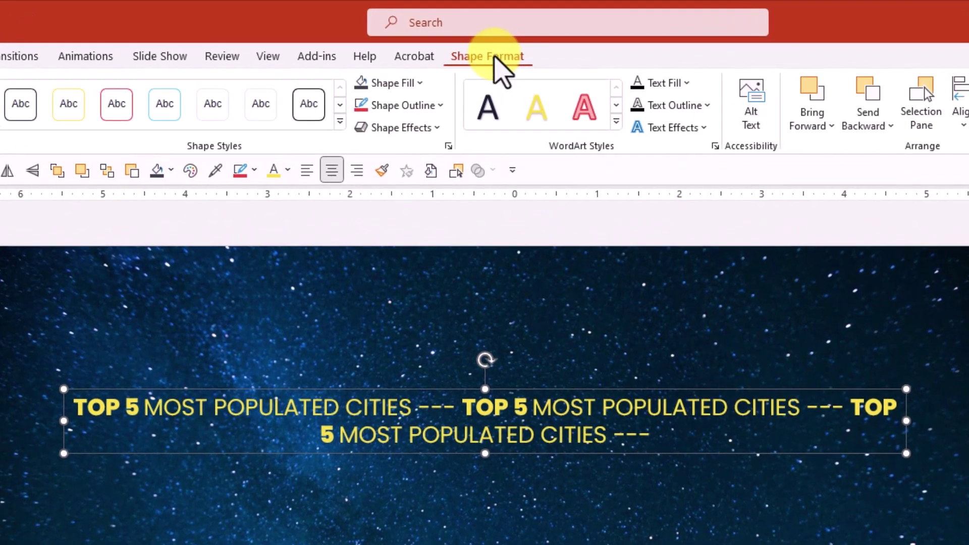
pyautogui.click(651, 129)
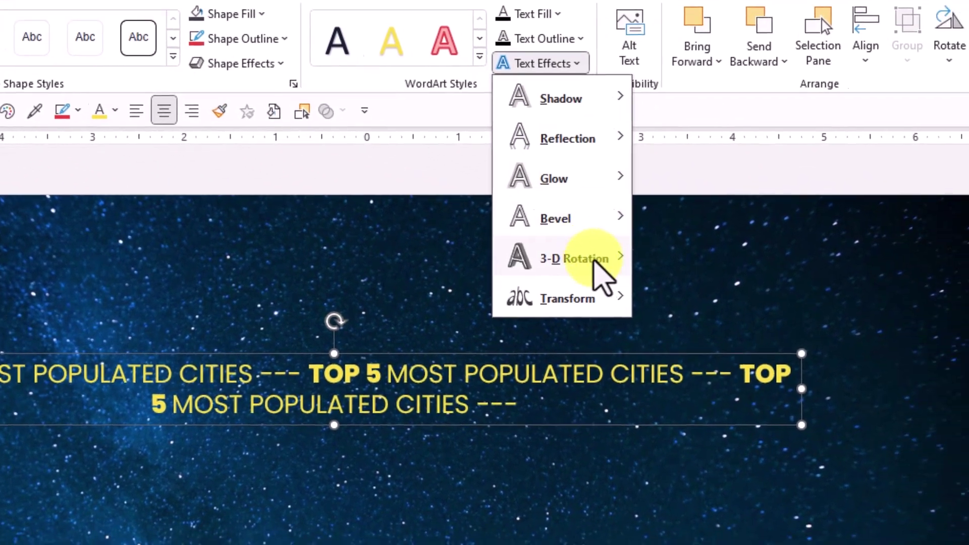
pyautogui.moveTo(726, 339)
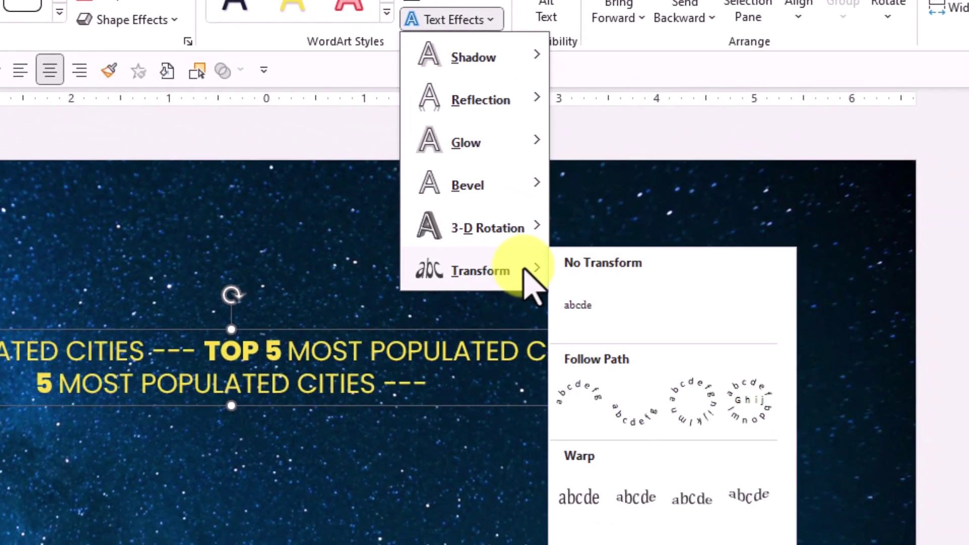
pyautogui.click(711, 413)
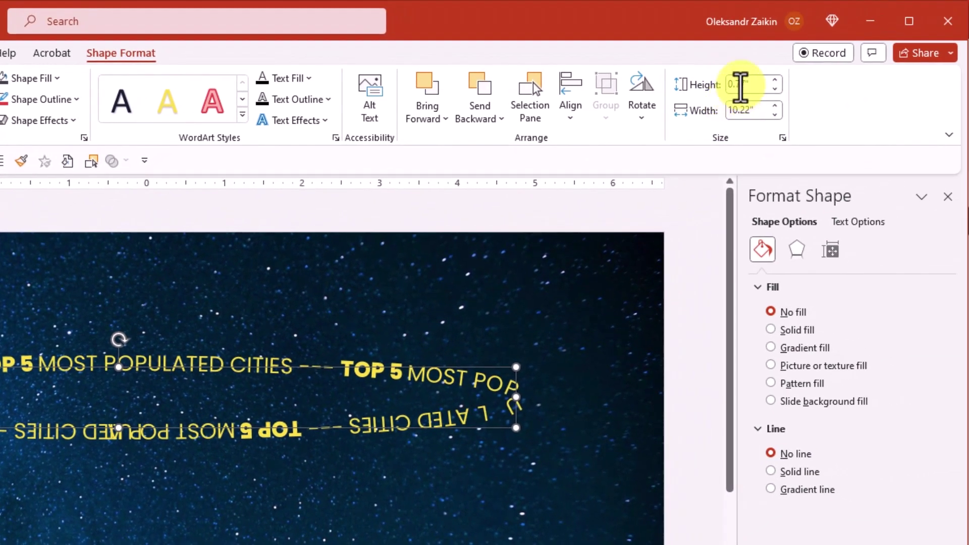
# Step: Size the curved title to 5 by 5 inches, move it right, and enlarge it to about 5.6 inches
pyautogui.click(740, 84)
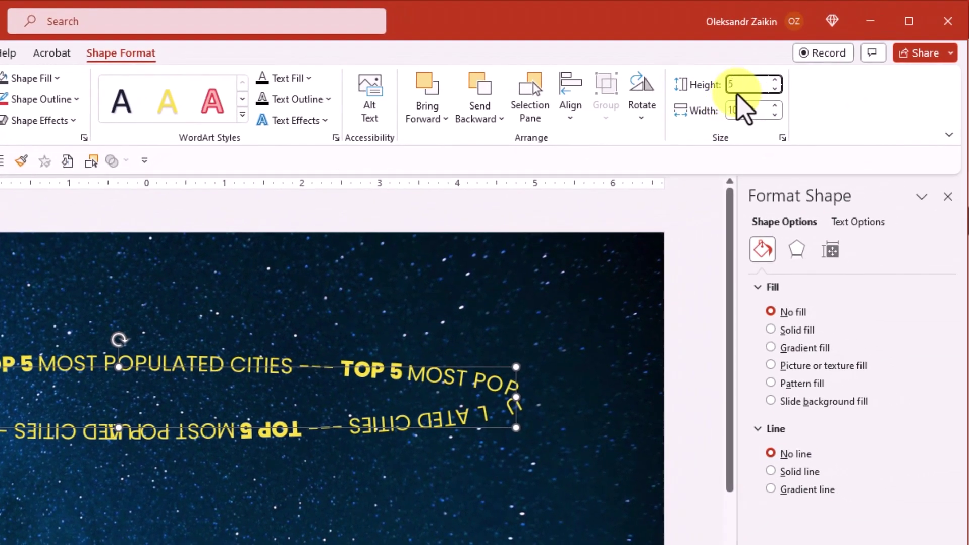
pyautogui.click(740, 109)
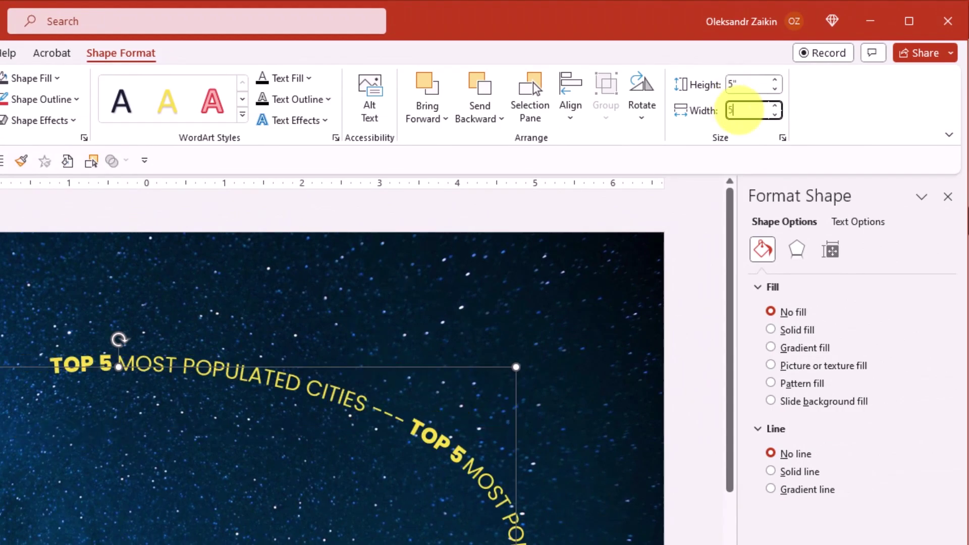
pyautogui.write('5')
pyautogui.press('Return')
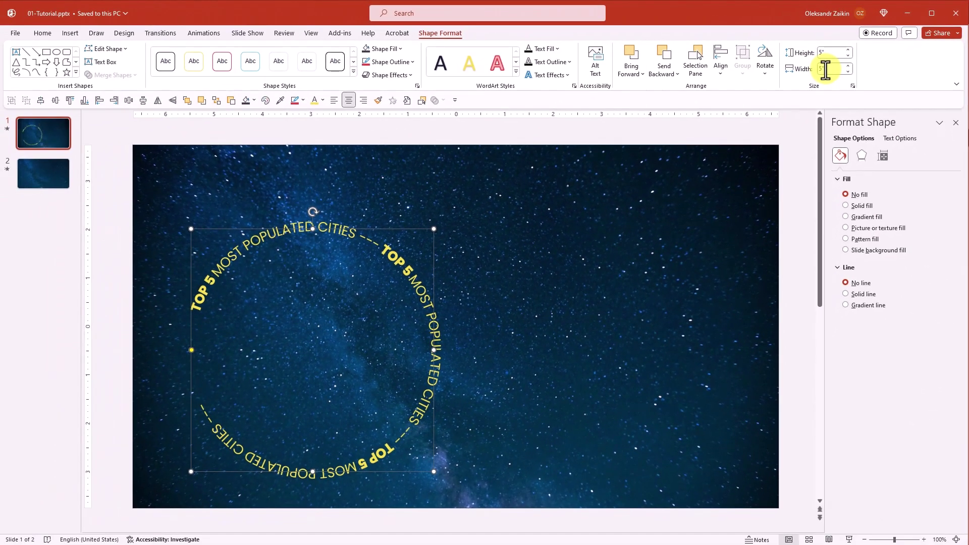
pyautogui.moveTo(425, 225); pyautogui.dragTo(720, 198)
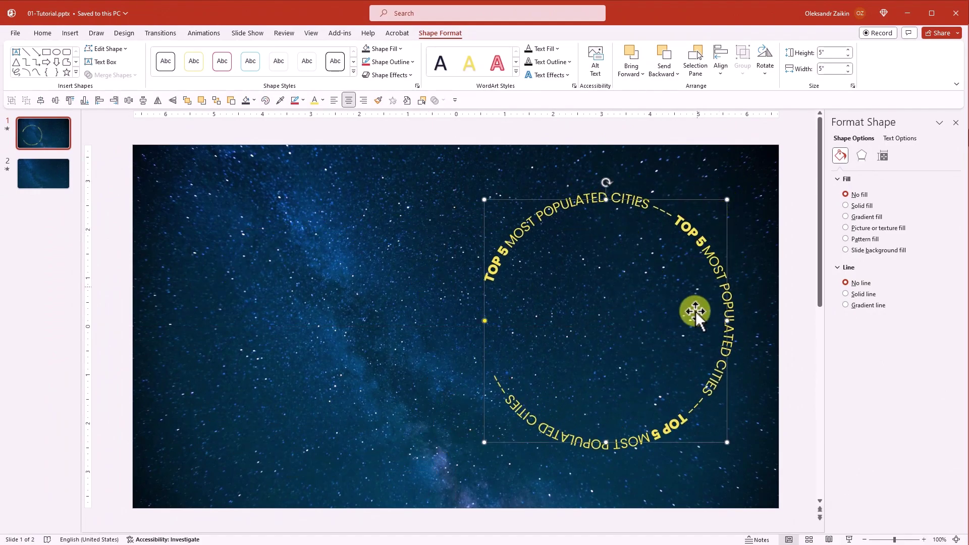
pyautogui.moveTo(726, 443); pyautogui.dragTo(740, 455)
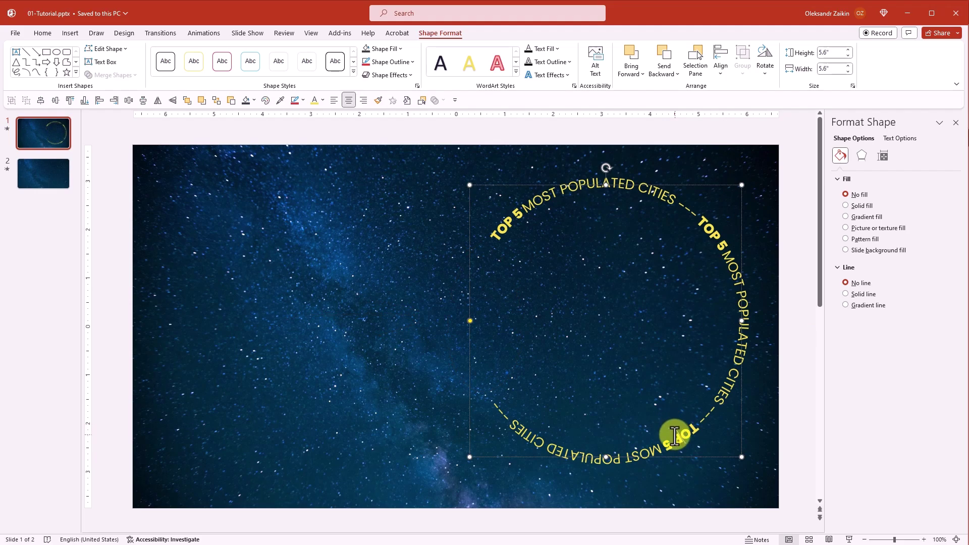
# Step: Expand the character spacing of all the ring text by 4 pt
pyautogui.hotkey('ctrl', 'a')
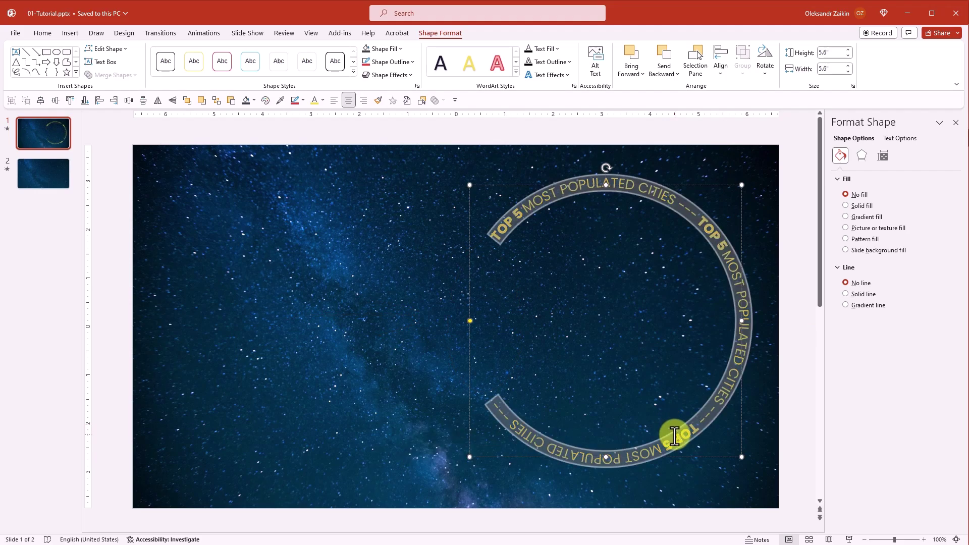
pyautogui.rightClick(688, 222)
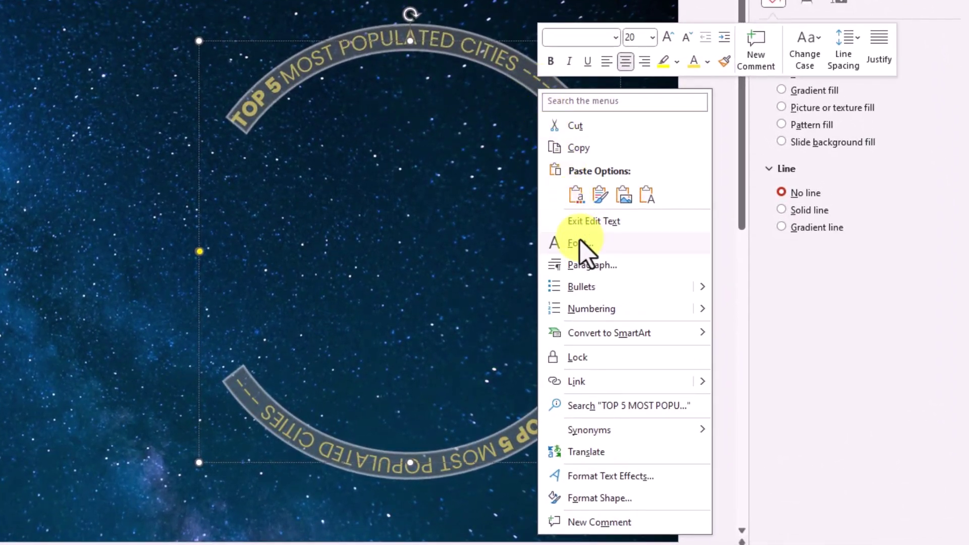
pyautogui.click(580, 243)
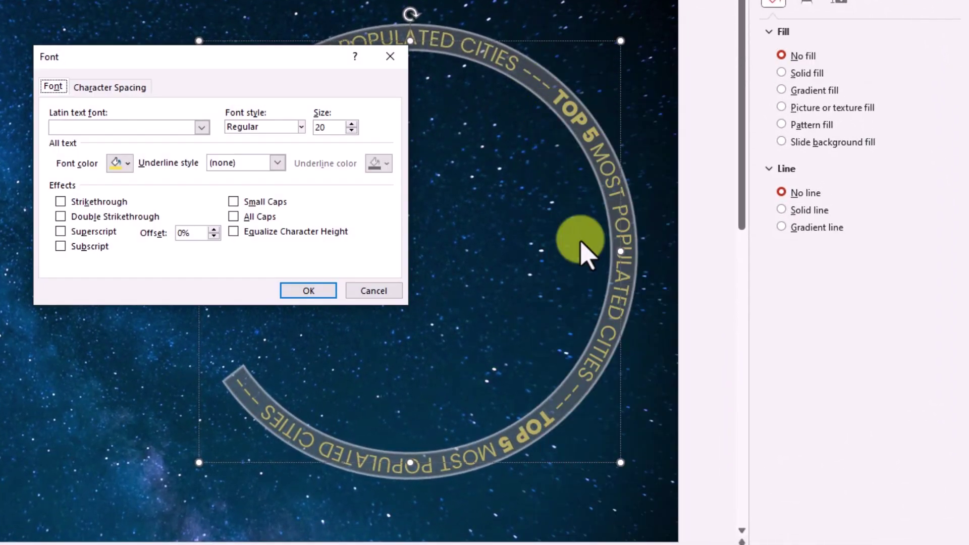
pyautogui.click(121, 87)
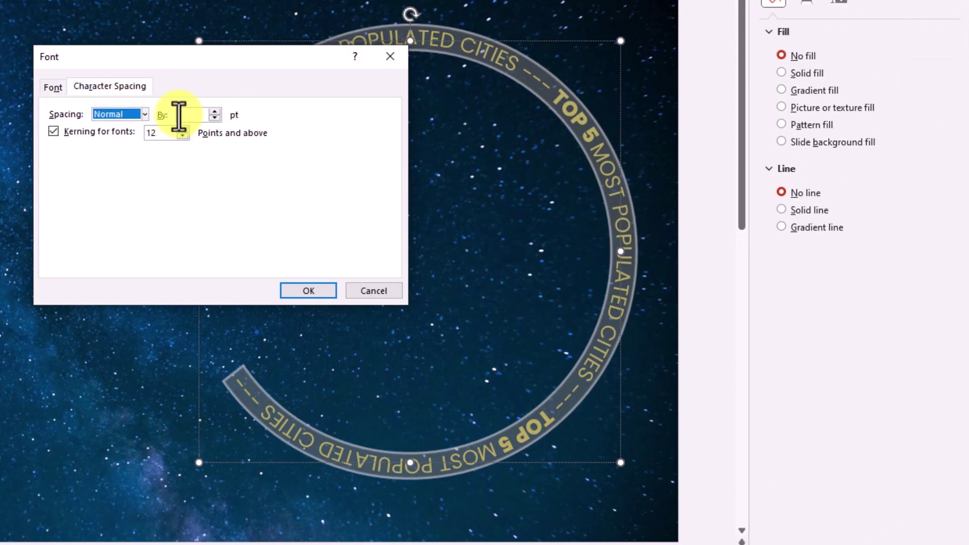
pyautogui.click(178, 115)
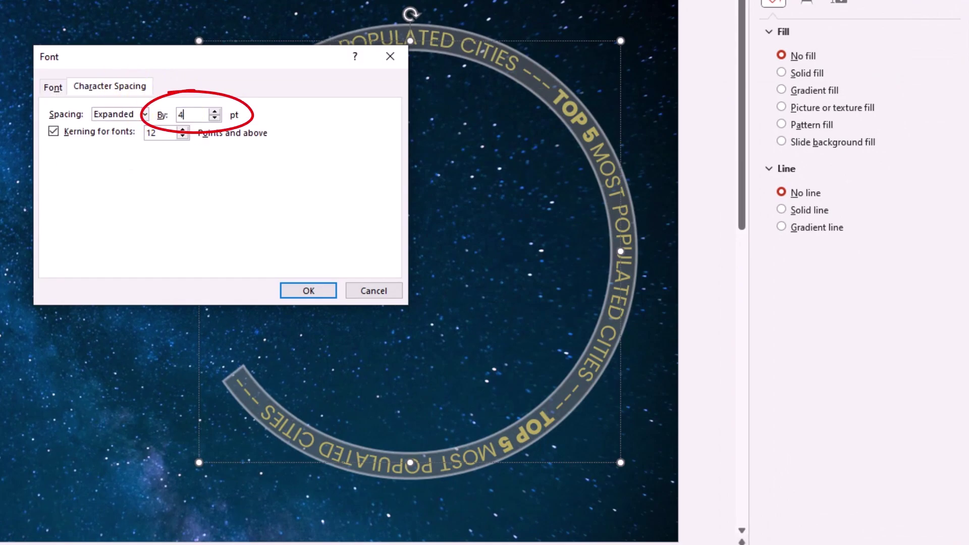
pyautogui.press('Return')
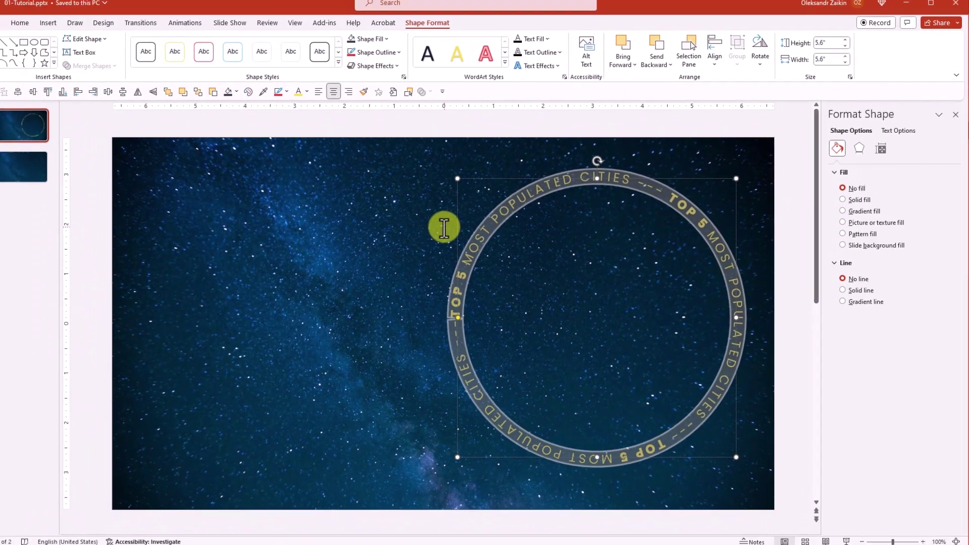
# Step: Align the text ring to the slide's middle and nudge it slightly left
pyautogui.click(417, 198)
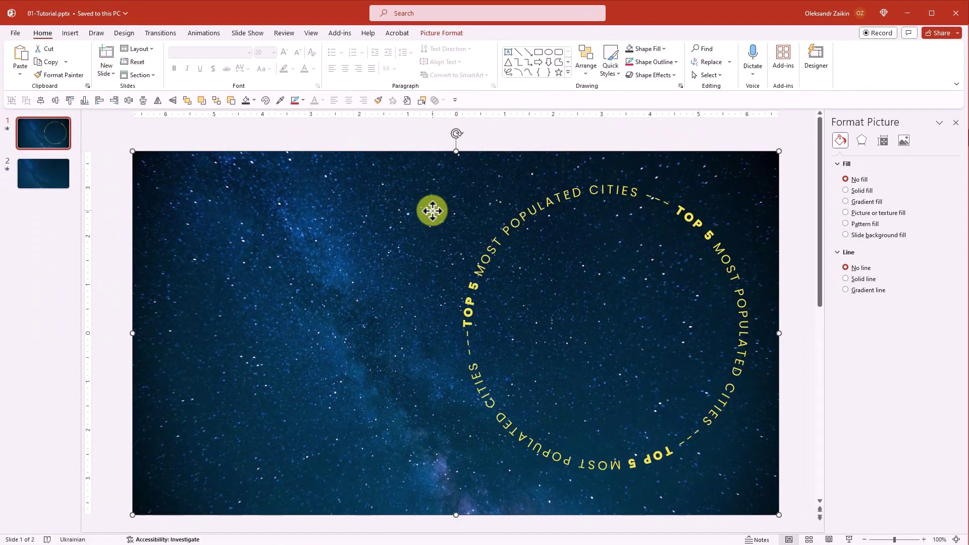
pyautogui.click(571, 189)
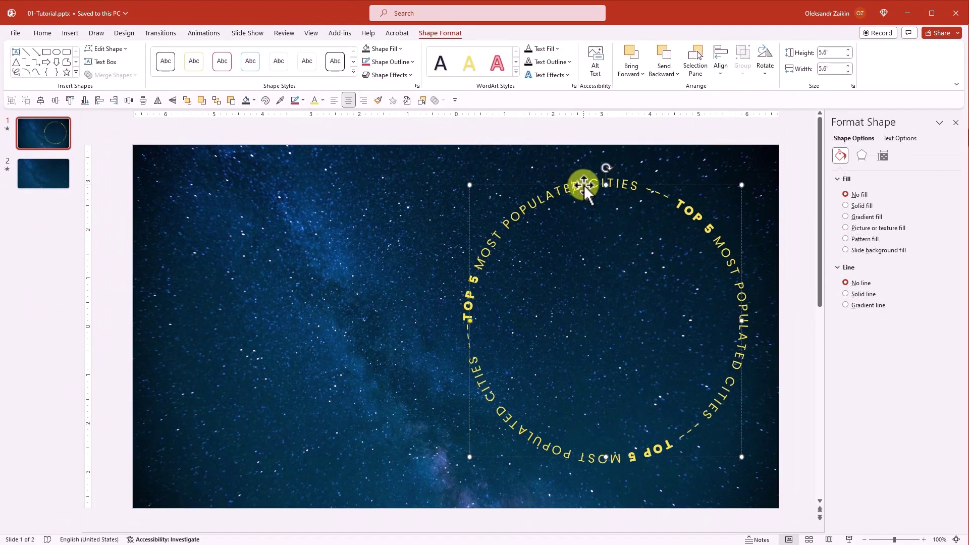
pyautogui.click(42, 33)
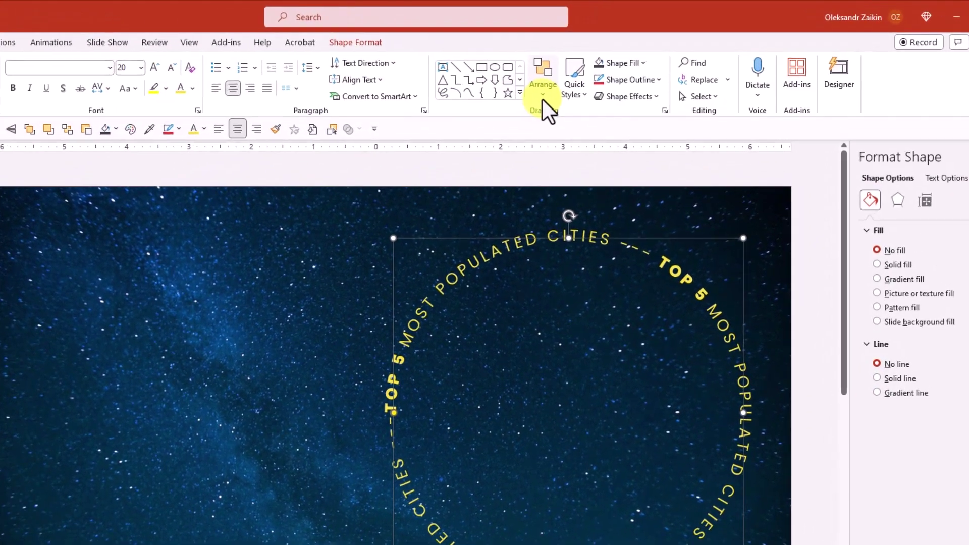
pyautogui.click(581, 76)
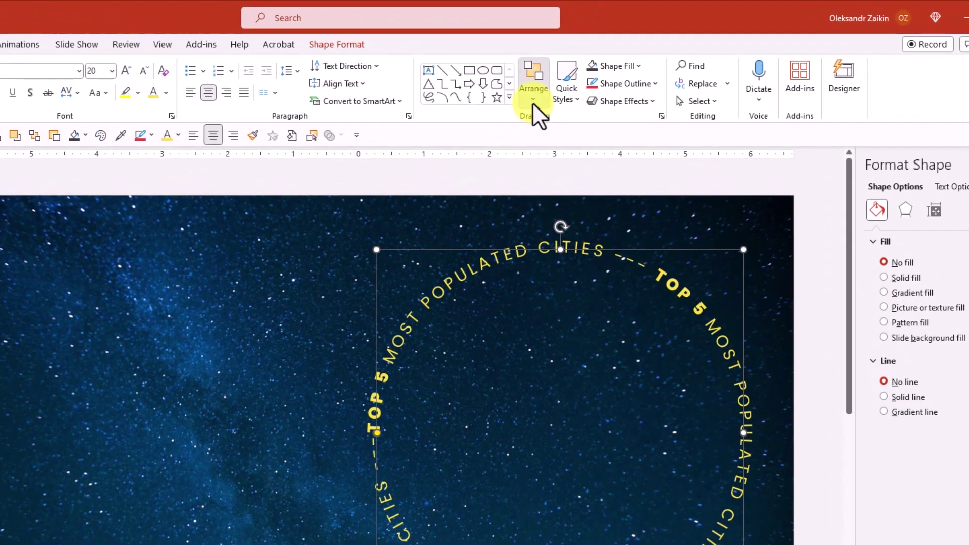
pyautogui.moveTo(584, 312)
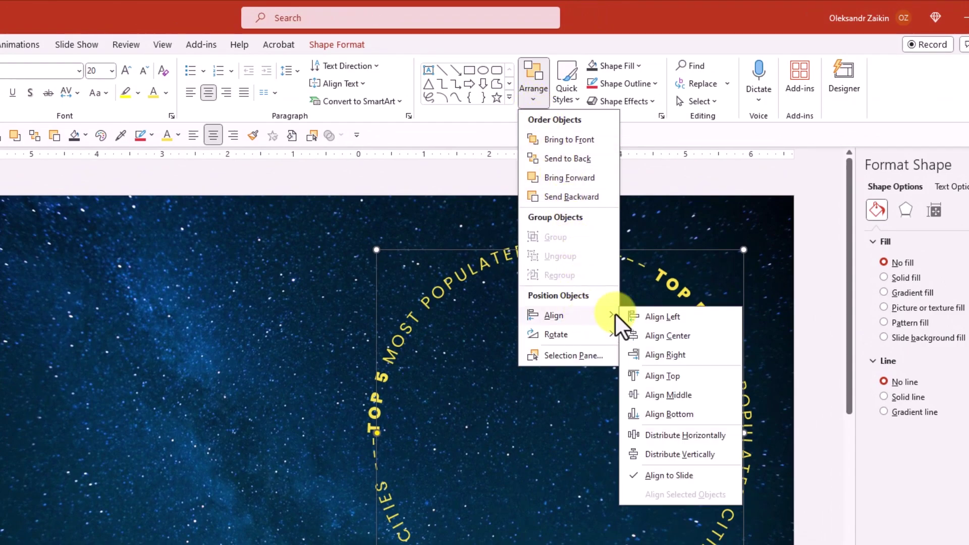
pyautogui.click(653, 395)
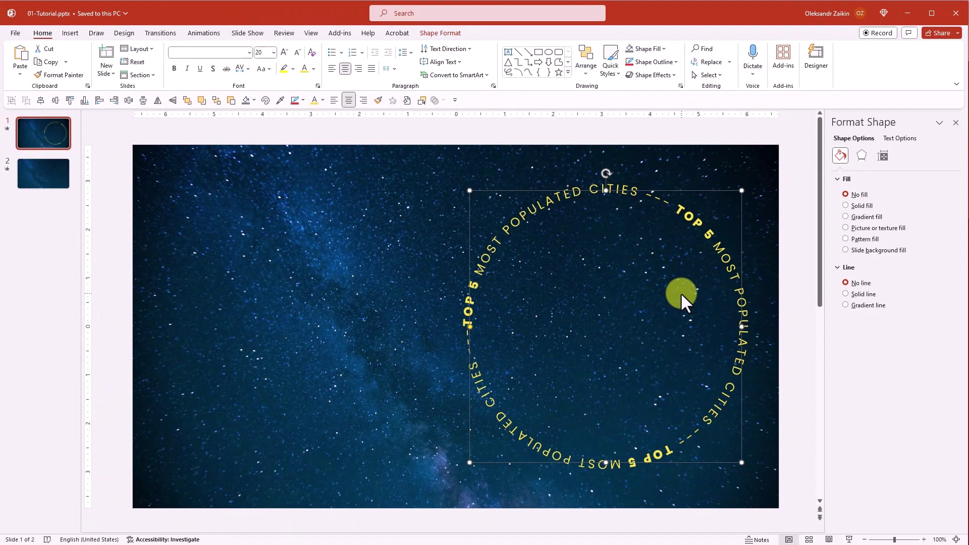
pyautogui.moveTo(670, 192); pyautogui.dragTo(652, 191)
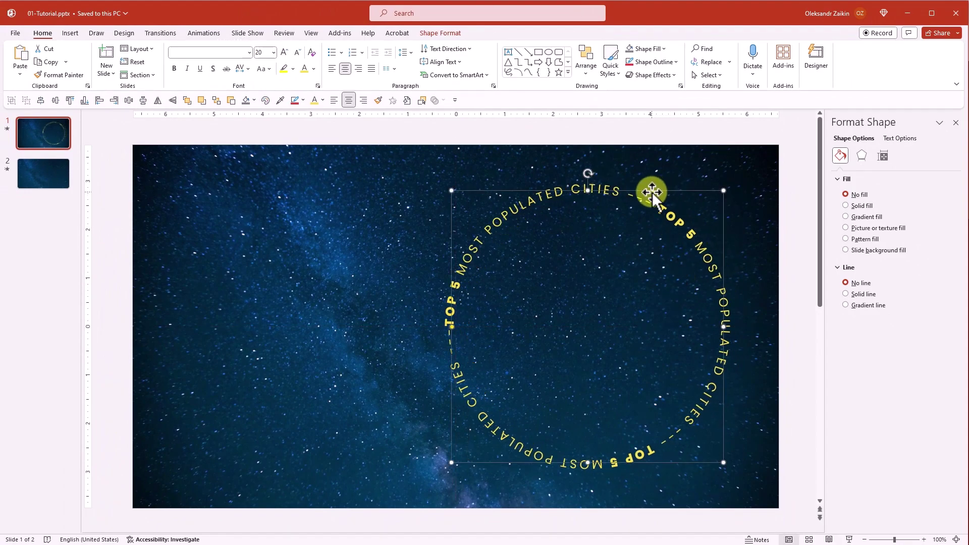
# Step: Paste the curved TOP 5 text ring onto slide 2 with the destination theme, then duplicate it leftward
pyautogui.rightClick(652, 191)
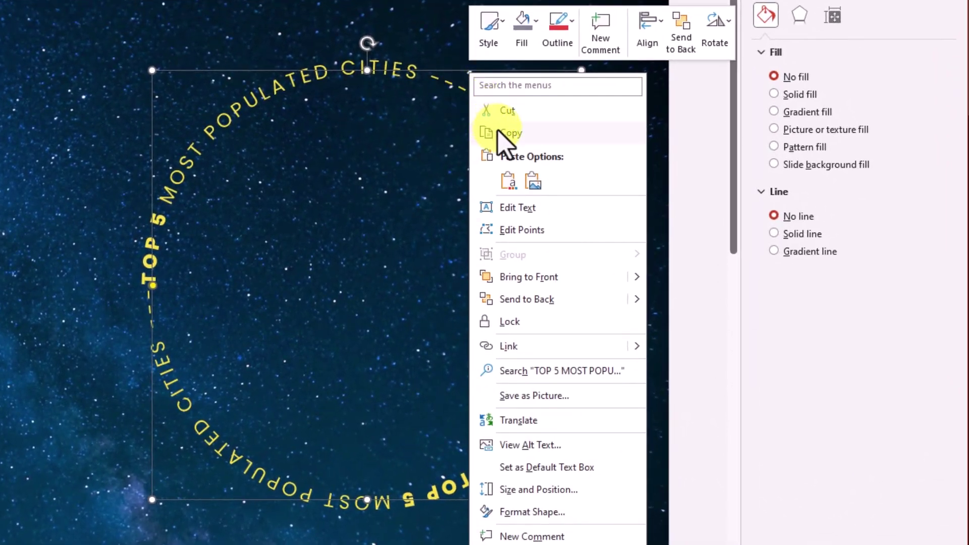
pyautogui.click(503, 133)
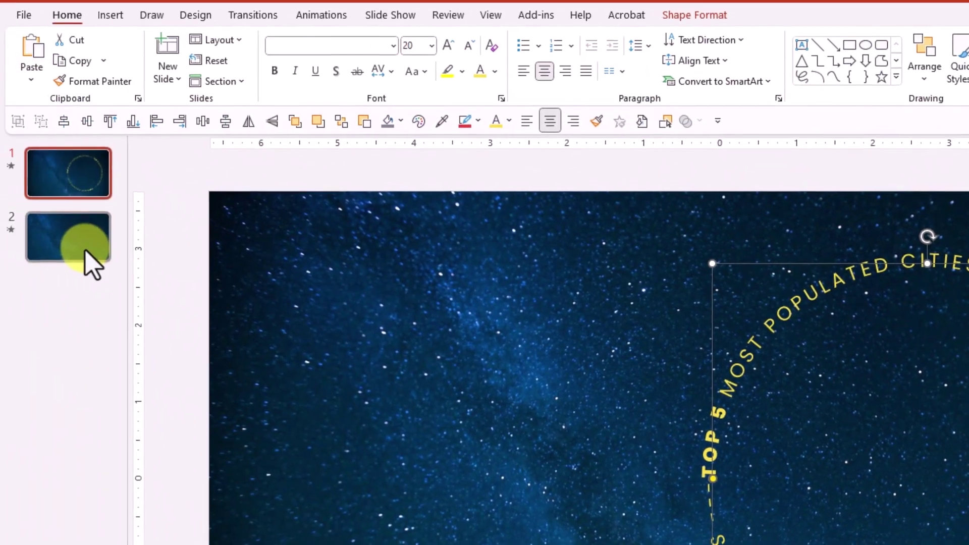
pyautogui.click(88, 250)
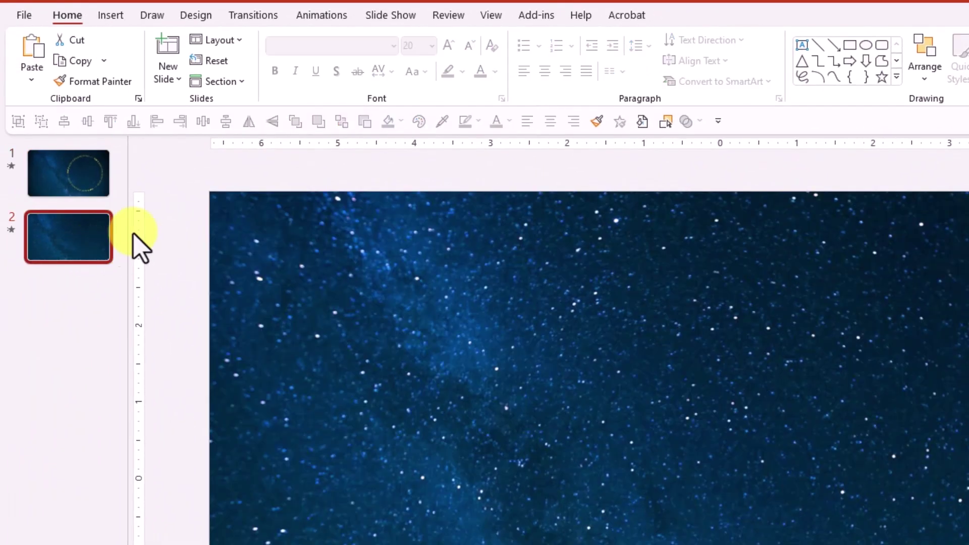
pyautogui.rightClick(177, 218)
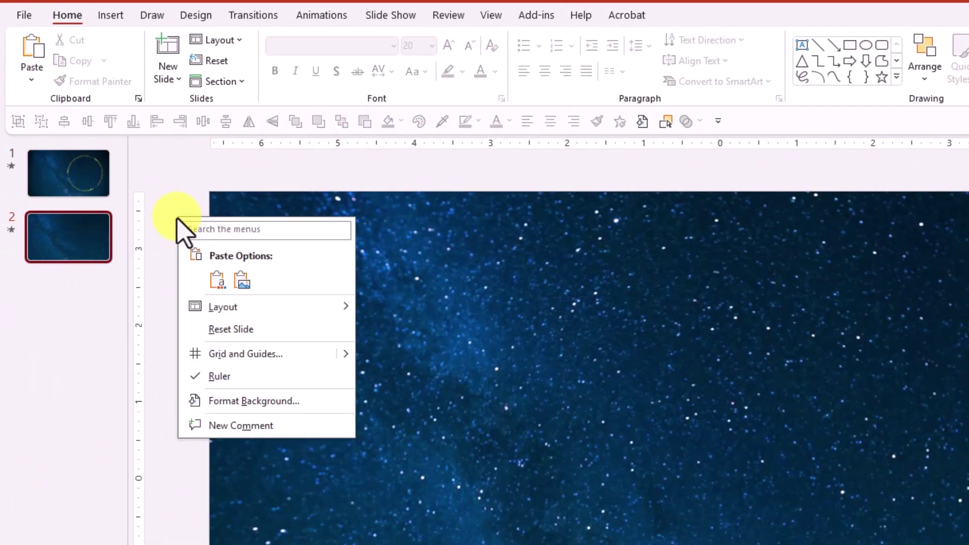
pyautogui.click(218, 283)
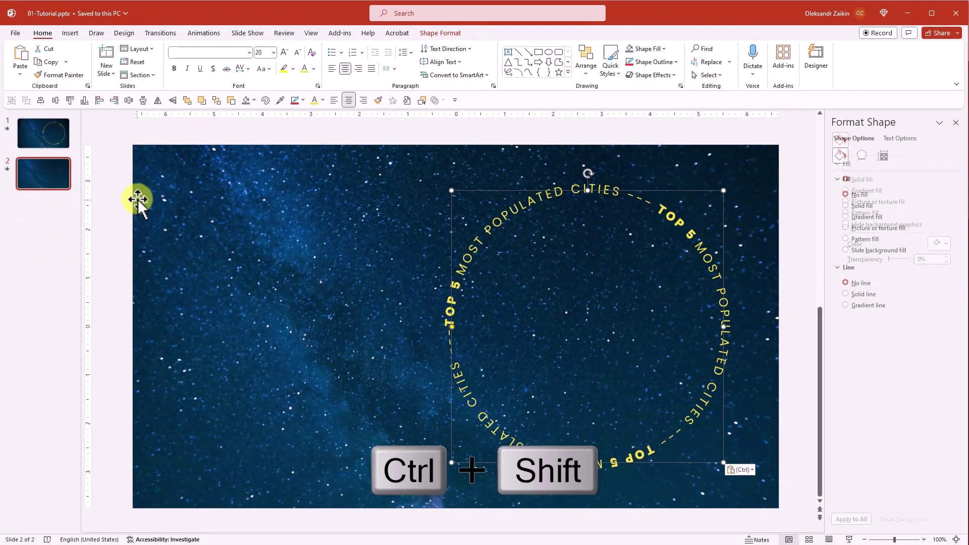
pyautogui.moveTo(660, 192); pyautogui.dragTo(394, 187)
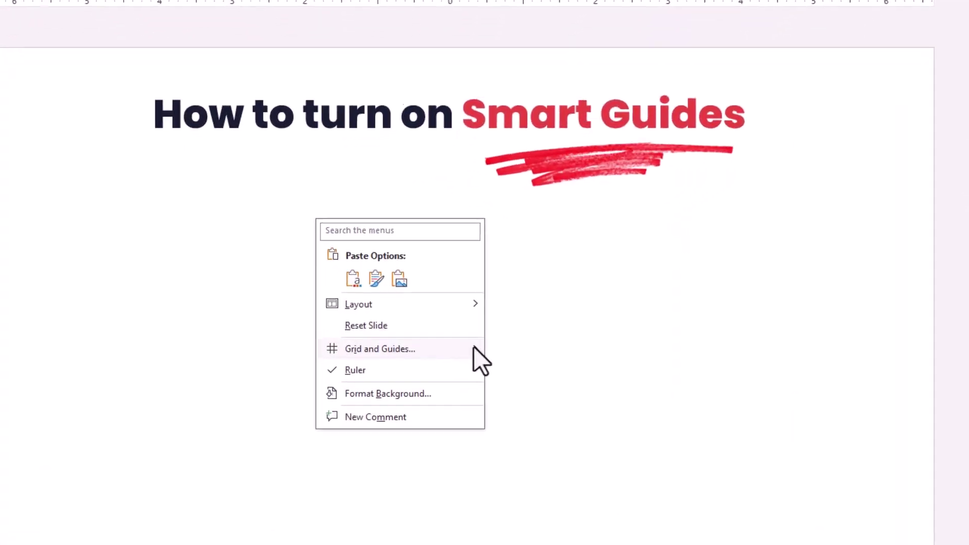
pyautogui.moveTo(445, 346)
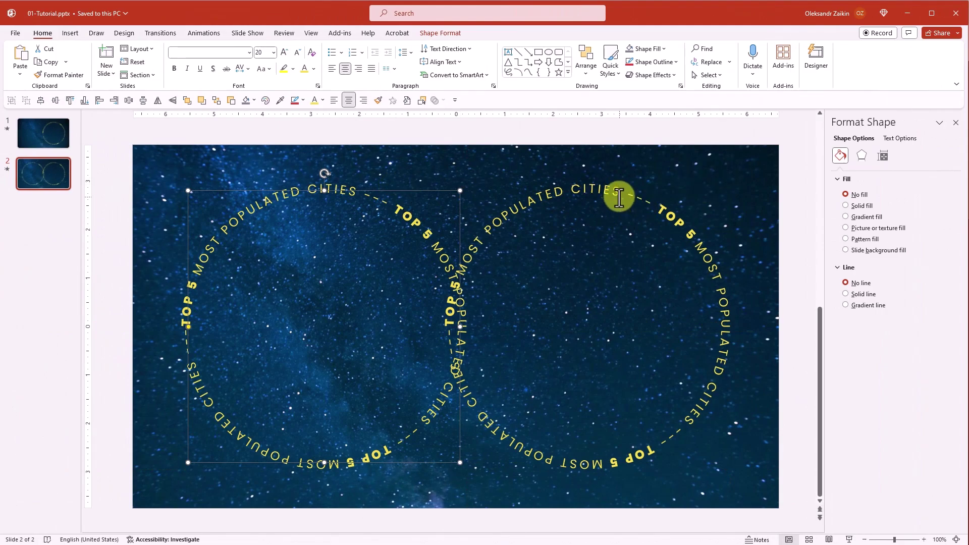
# Step: Delete the right-hand text ring and rotate the left one so TOP 5 sits on top
pyautogui.click(619, 188)
pyautogui.press('Escape')
pyautogui.press('Delete')
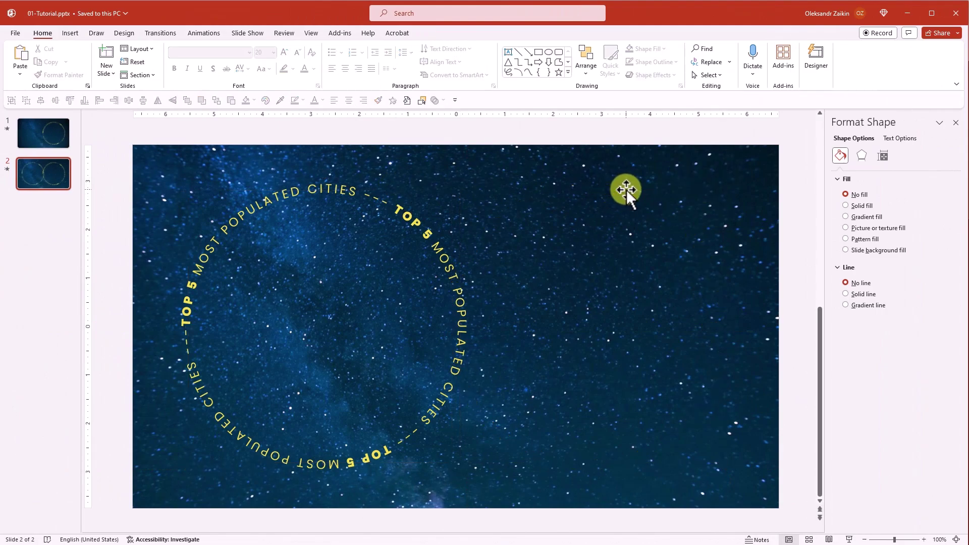
pyautogui.click(413, 216)
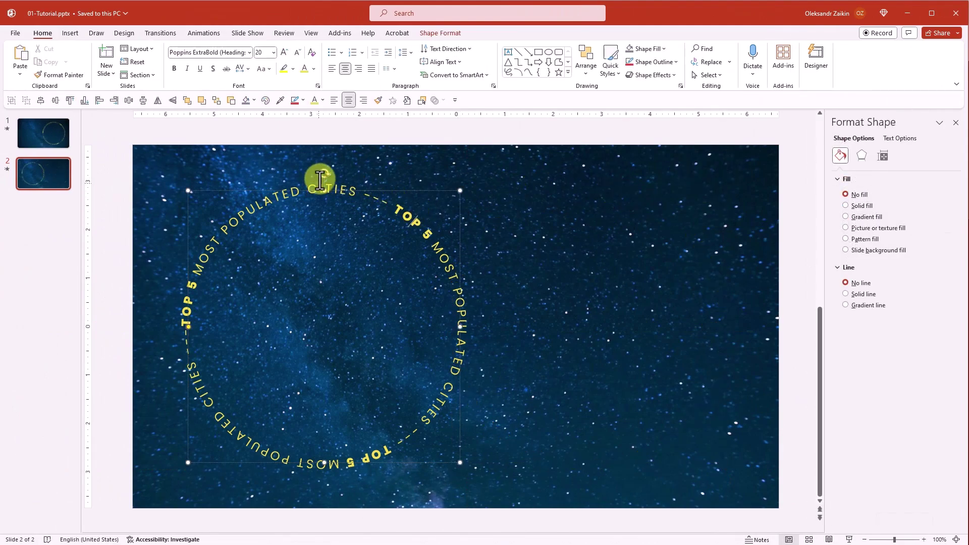
pyautogui.moveTo(321, 163); pyautogui.dragTo(462, 336)
pyautogui.click(338, 134)
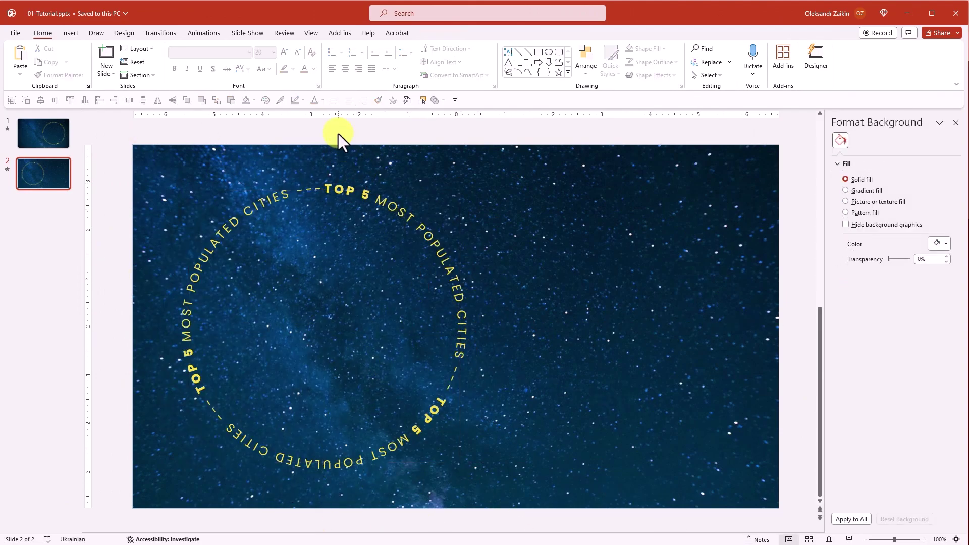
# Step: Preview the Morph transition on slide 2, then replay it
pyautogui.click(162, 28)
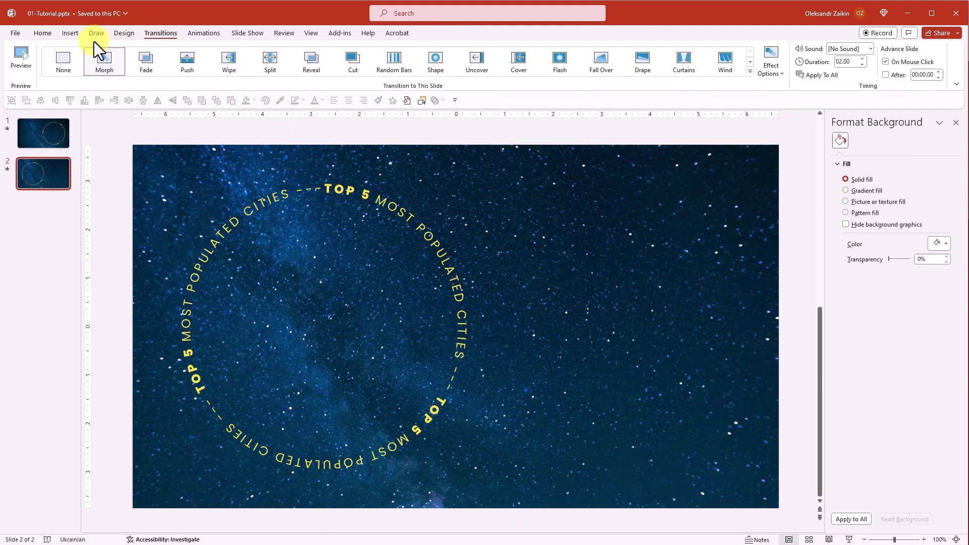
pyautogui.click(15, 60)
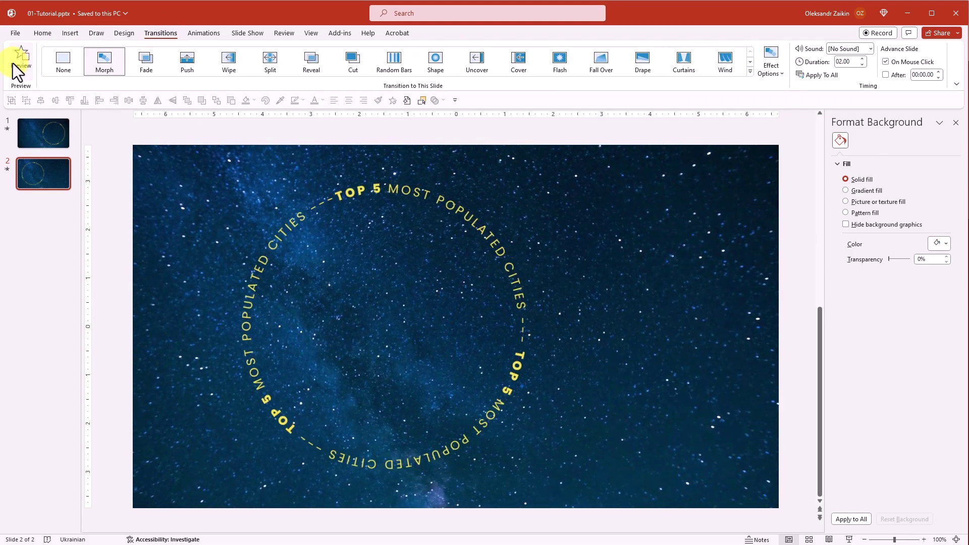
pyautogui.click(14, 63)
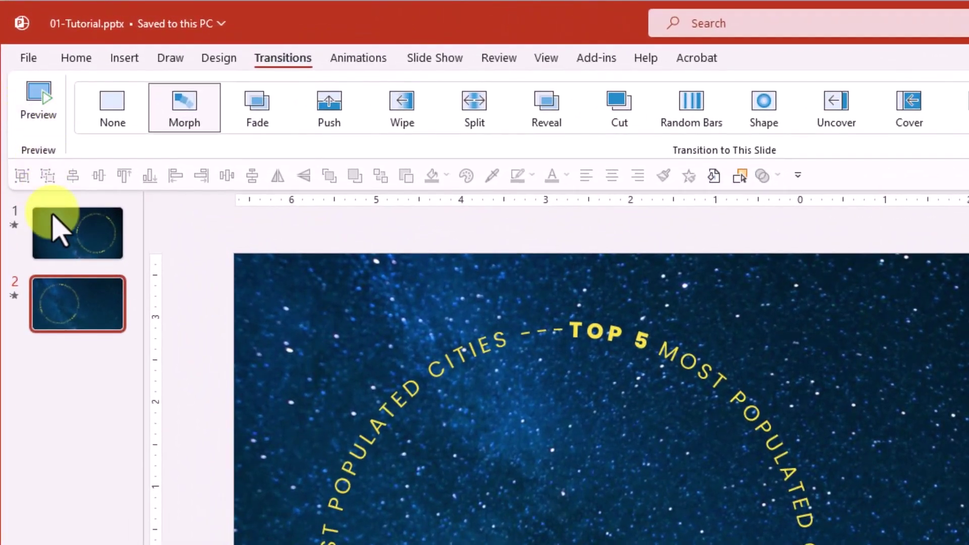
# Step: Insert the blue-and-green earth globe from a stock 3D model search for 'earth' on slide 1
pyautogui.click(53, 217)
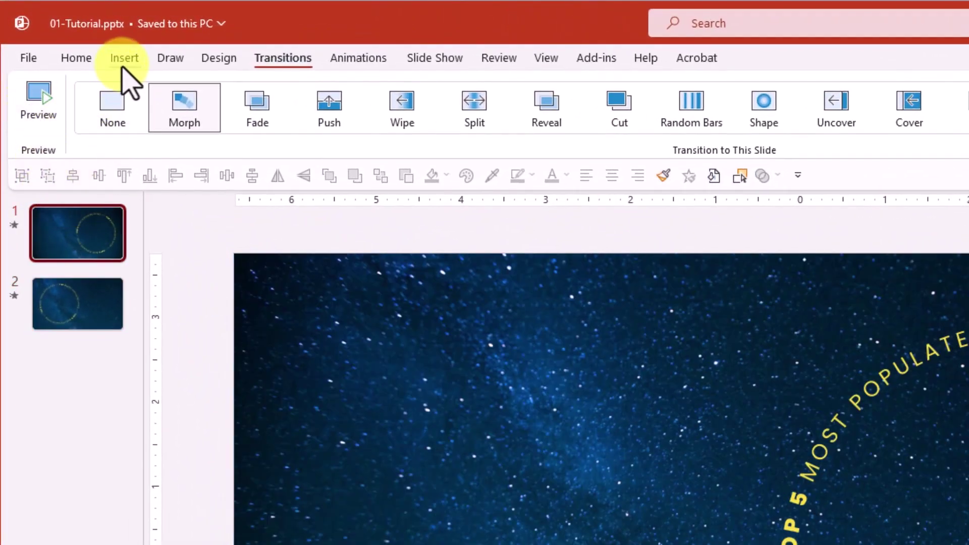
pyautogui.click(124, 59)
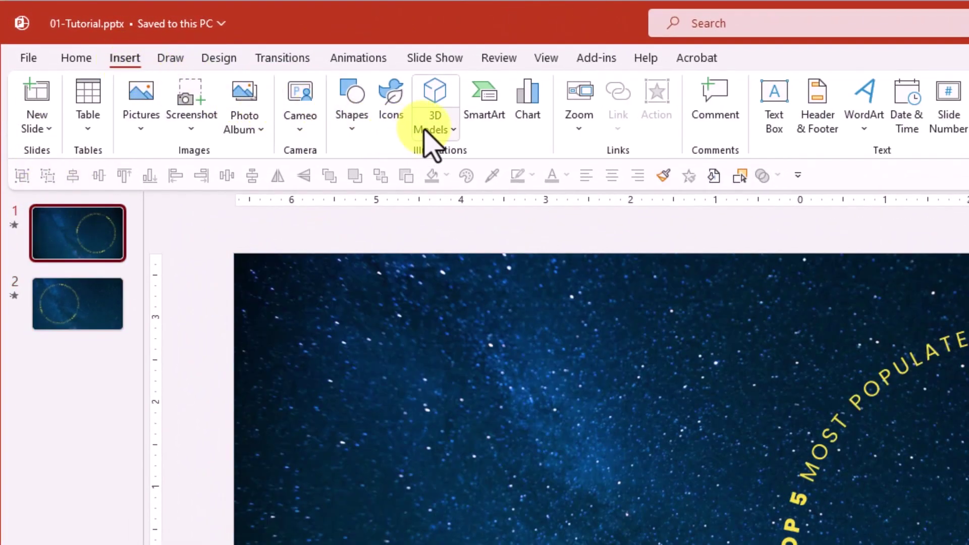
pyautogui.click(426, 129)
pyautogui.click(463, 204)
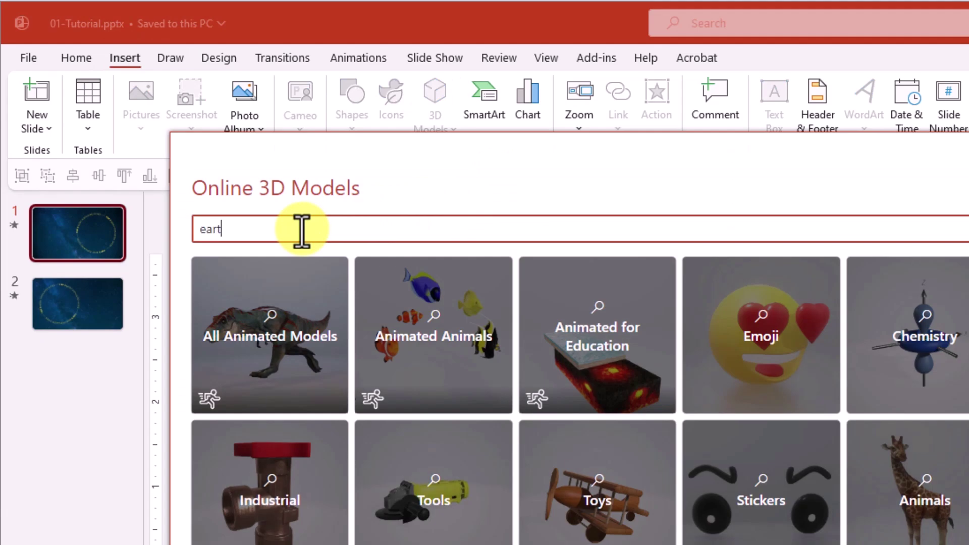
pyautogui.write('earth')
pyautogui.press('Return')
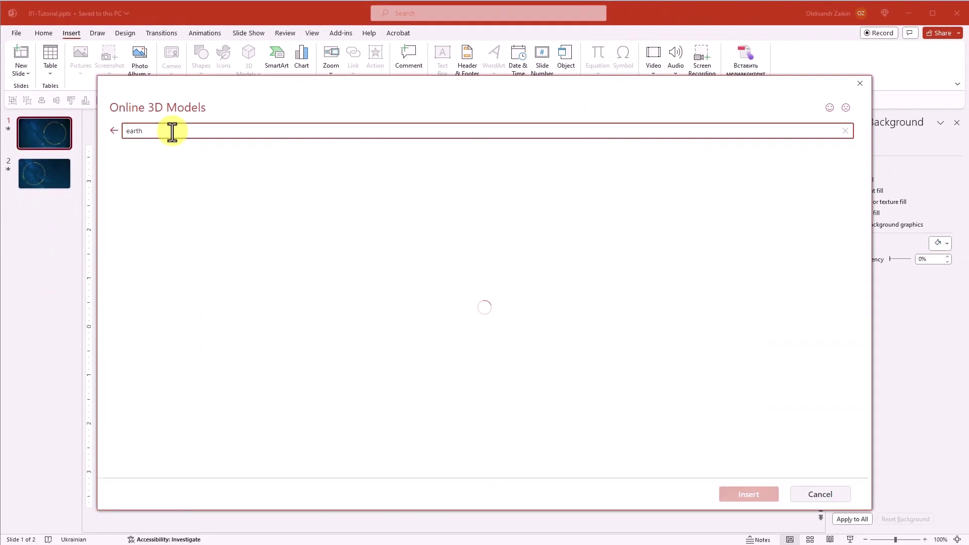
pyautogui.click(525, 209)
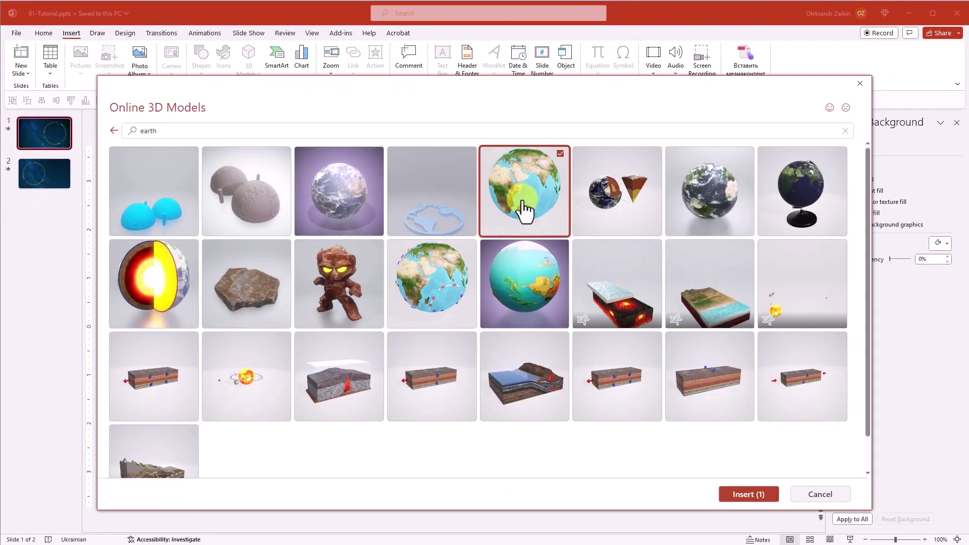
pyautogui.click(742, 494)
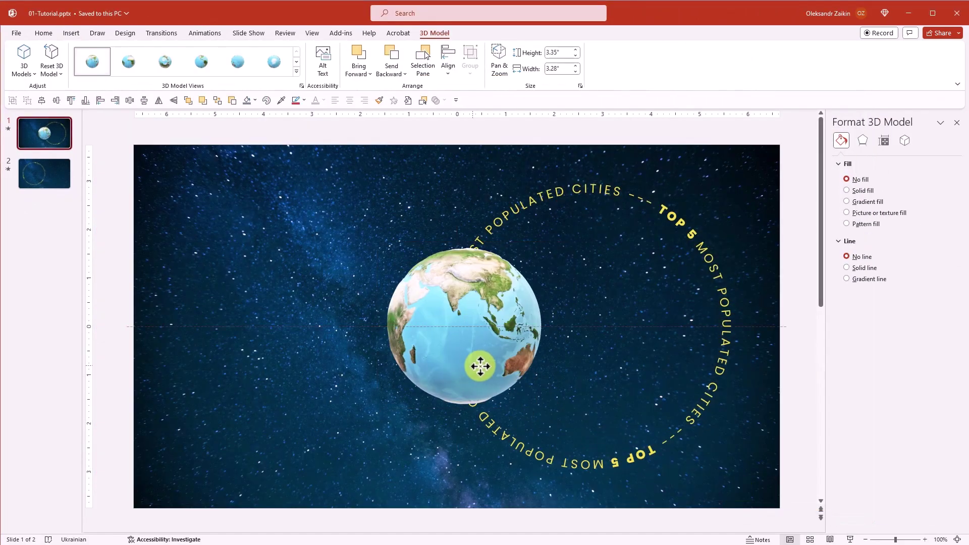
# Step: Move the earth into the right-hand text ring and enlarge it to about 5.51" by 5.4"
pyautogui.moveTo(471, 368); pyautogui.dragTo(598, 366)
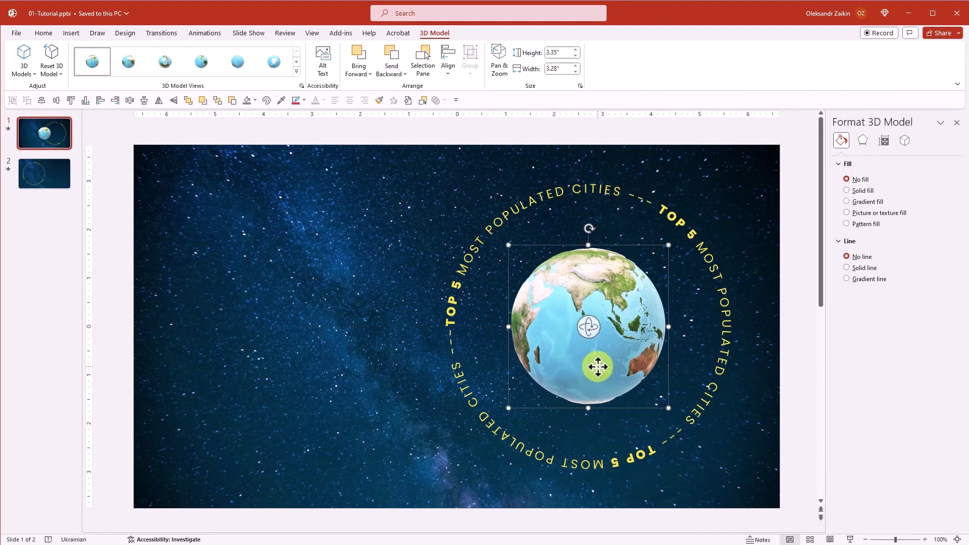
pyautogui.moveTo(668, 408); pyautogui.dragTo(721, 453)
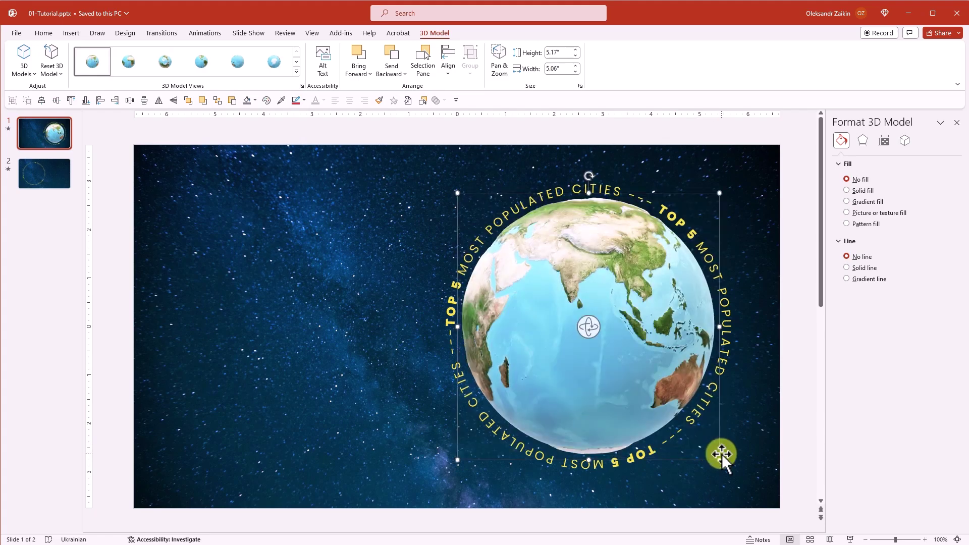
pyautogui.click(752, 450)
# Step: Copy the Asia-facing earth globe from slide 1 and paste it onto slide 2
pyautogui.click(576, 385)
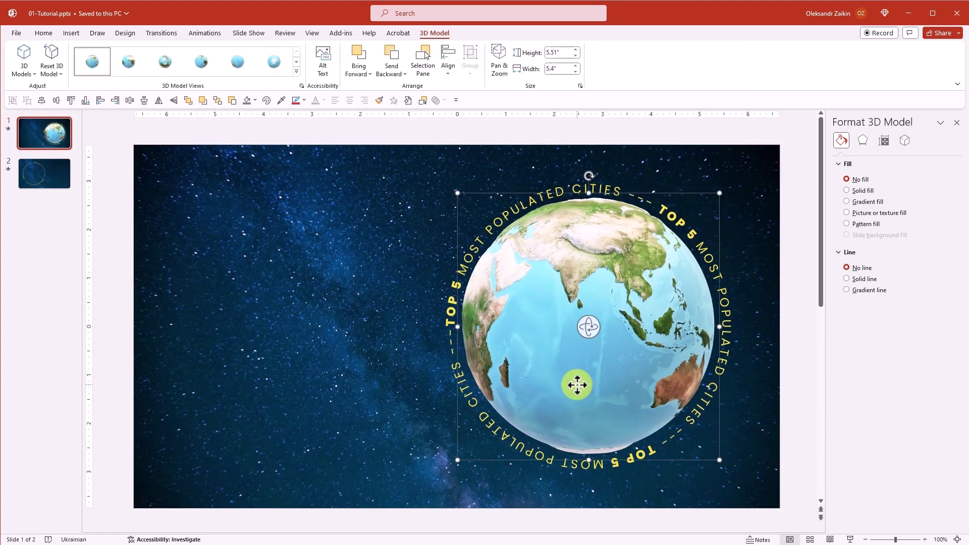
pyautogui.rightClick(576, 385)
pyautogui.click(597, 196)
pyautogui.moveTo(597, 198); pyautogui.dragTo(601, 202)
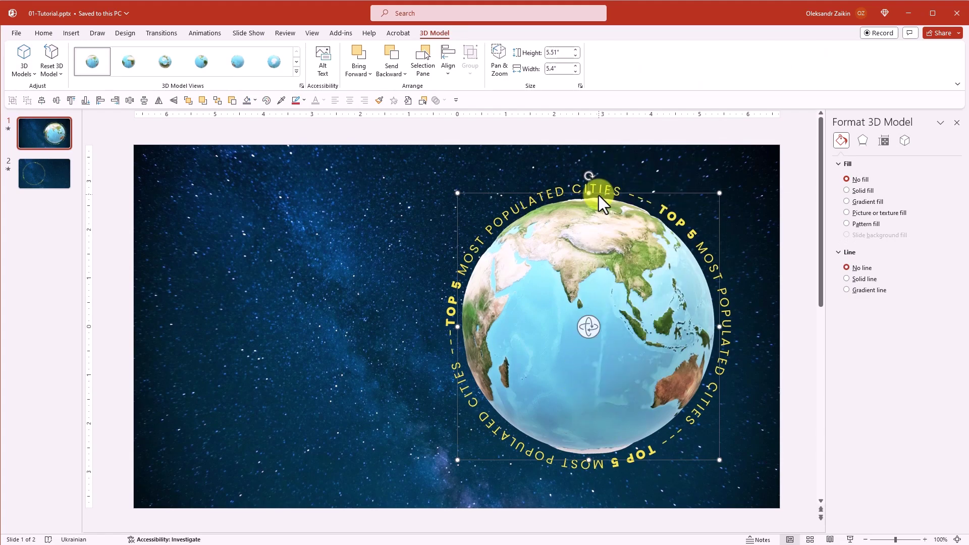
pyautogui.click(50, 171)
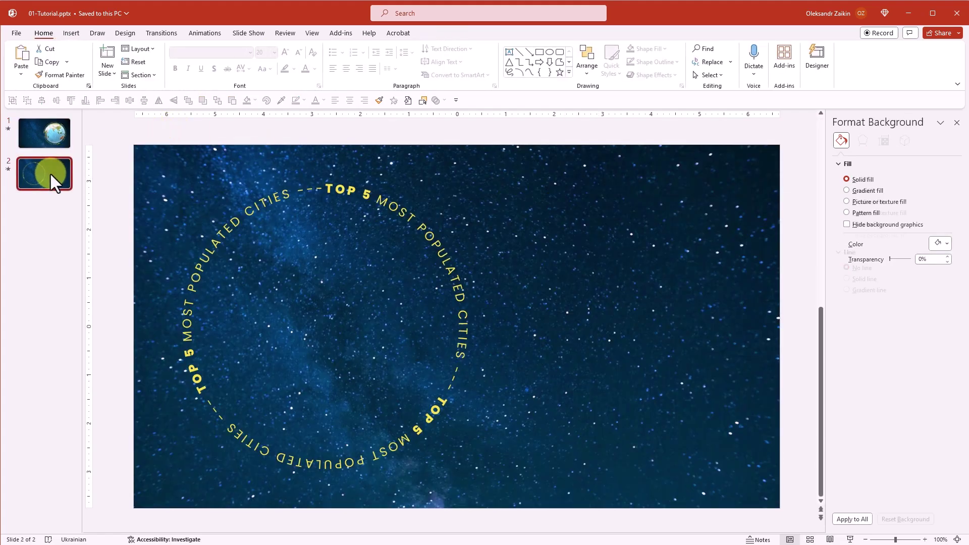
pyautogui.rightClick(124, 190)
pyautogui.click(146, 229)
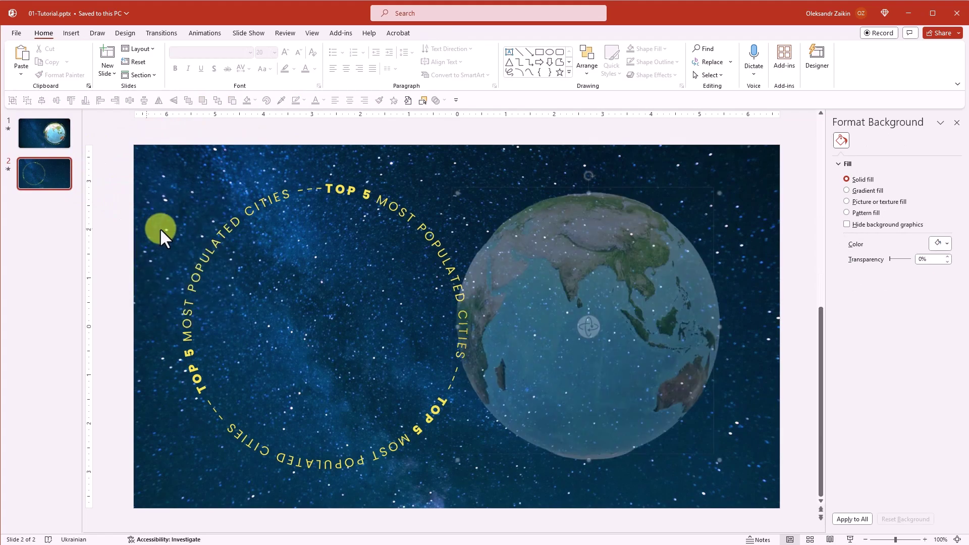
pyautogui.click(588, 283)
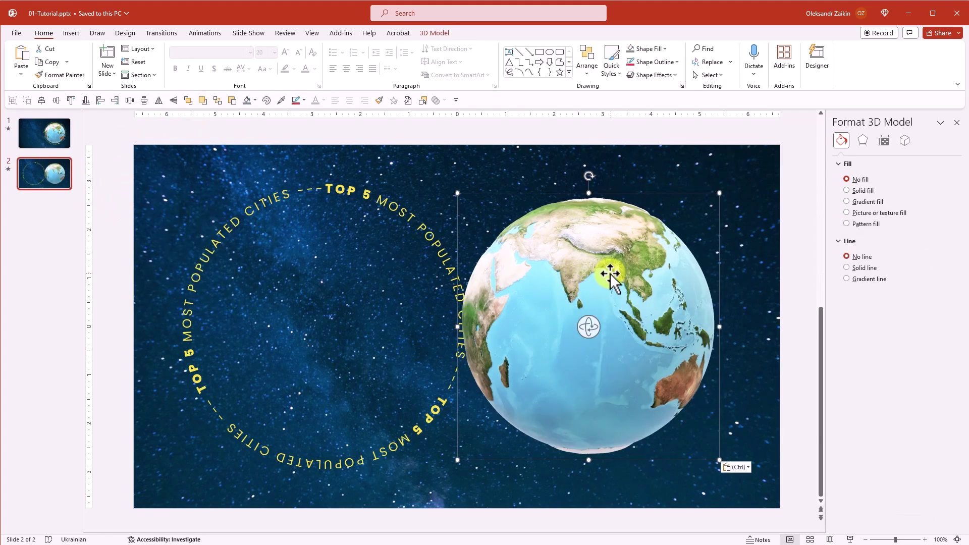
# Step: Move the slide 2 earth into the left ring, turn it to Europe and Africa, and preview Morph
pyautogui.moveTo(610, 270); pyautogui.dragTo(342, 256)
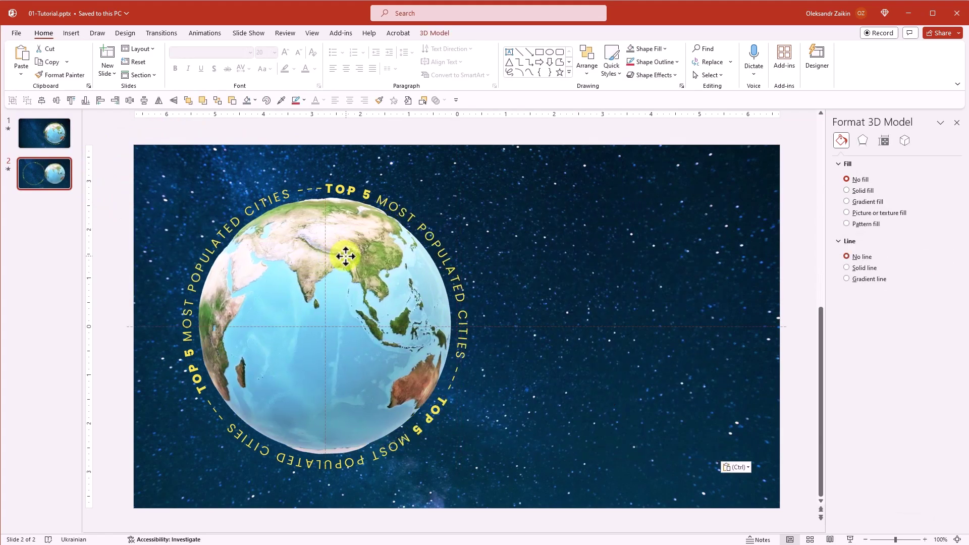
pyautogui.moveTo(329, 328); pyautogui.dragTo(437, 371)
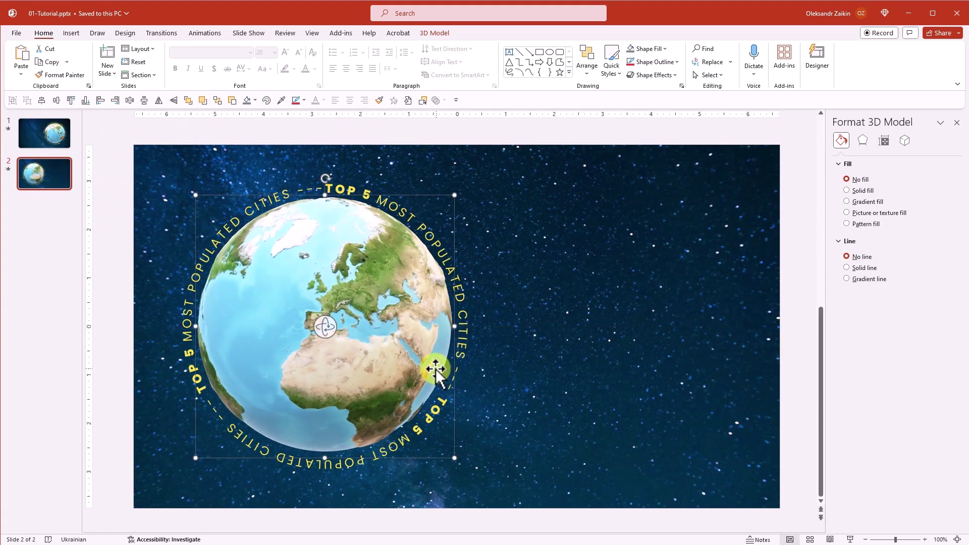
pyautogui.click(160, 33)
pyautogui.click(23, 59)
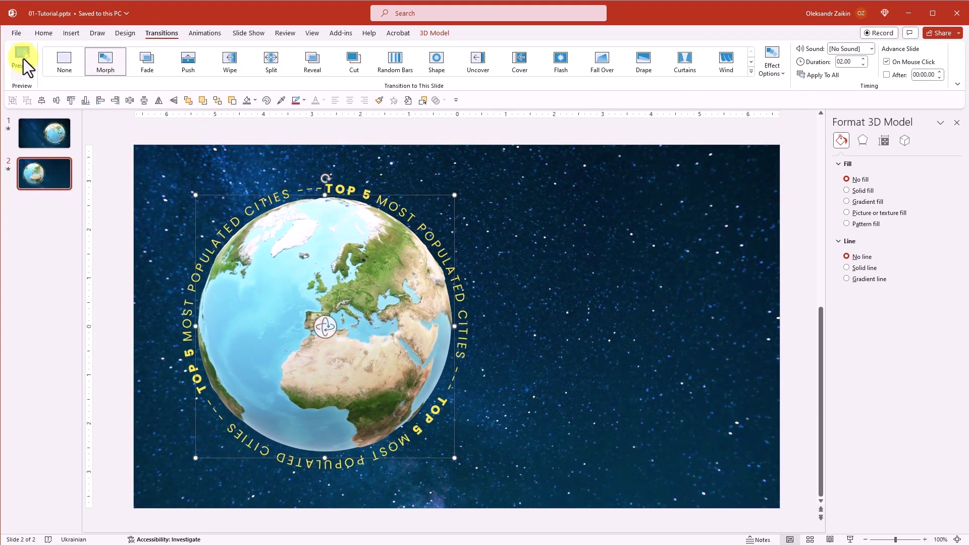
# Step: Draw a text box on the left side of slide 1
pyautogui.click(24, 125)
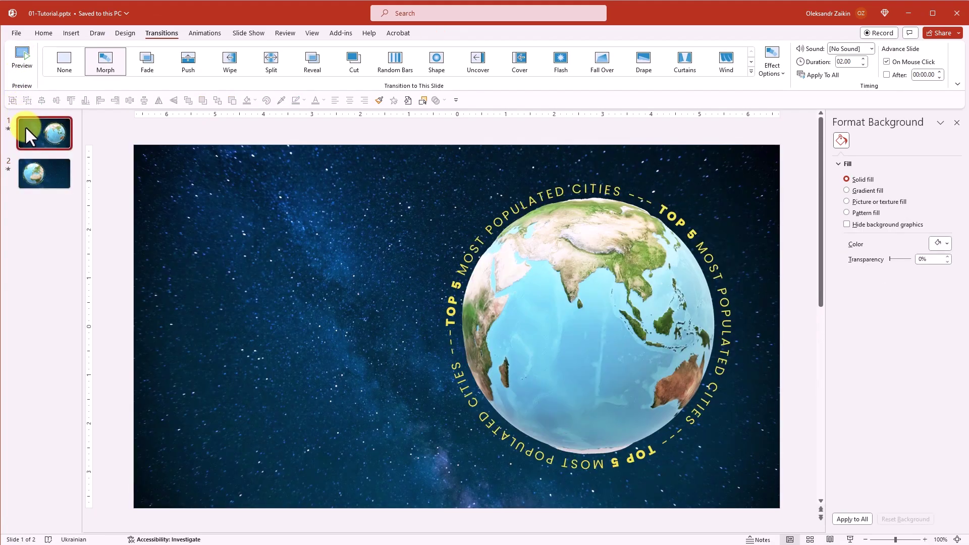
pyautogui.click(43, 34)
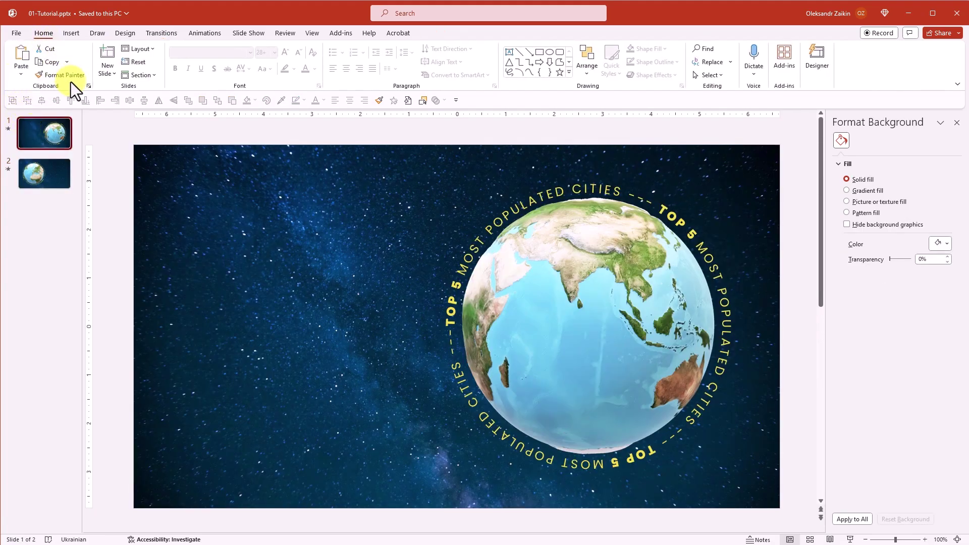
pyautogui.click(107, 126)
pyautogui.scroll(-2, 109, 131)
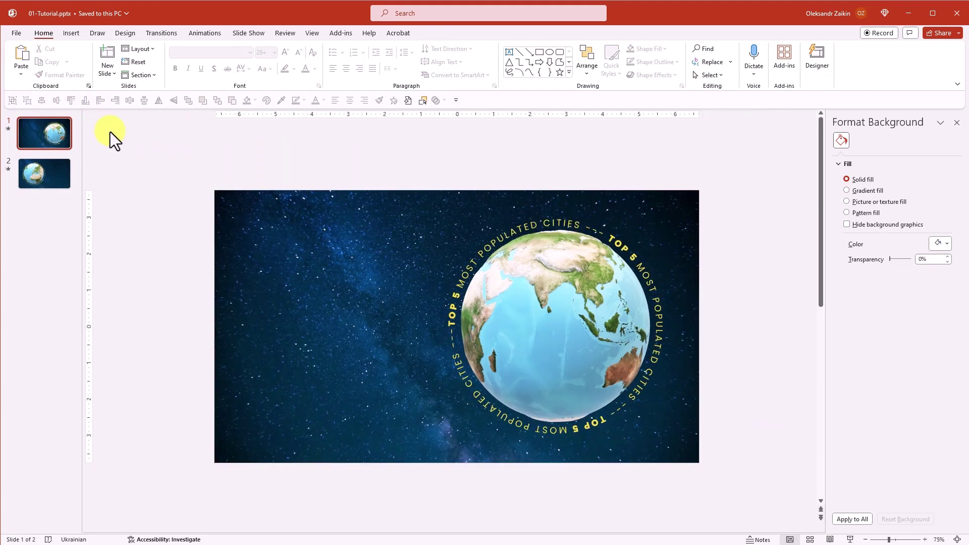
pyautogui.click(508, 53)
pyautogui.moveTo(264, 273); pyautogui.dragTo(435, 304)
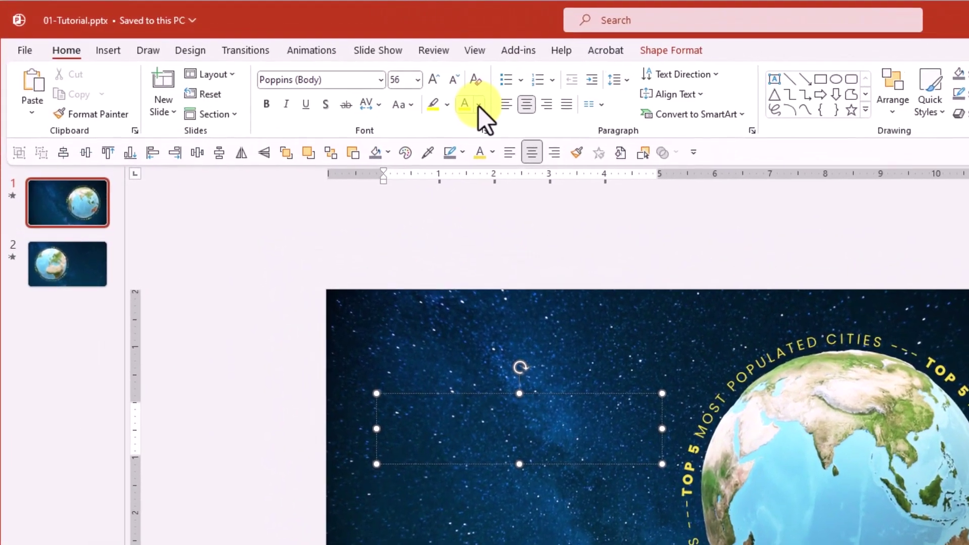
# Step: Add a yellow, left-aligned Poppins ExtraBold 'City name' heading at size 48
pyautogui.click(314, 69)
pyautogui.click(337, 94)
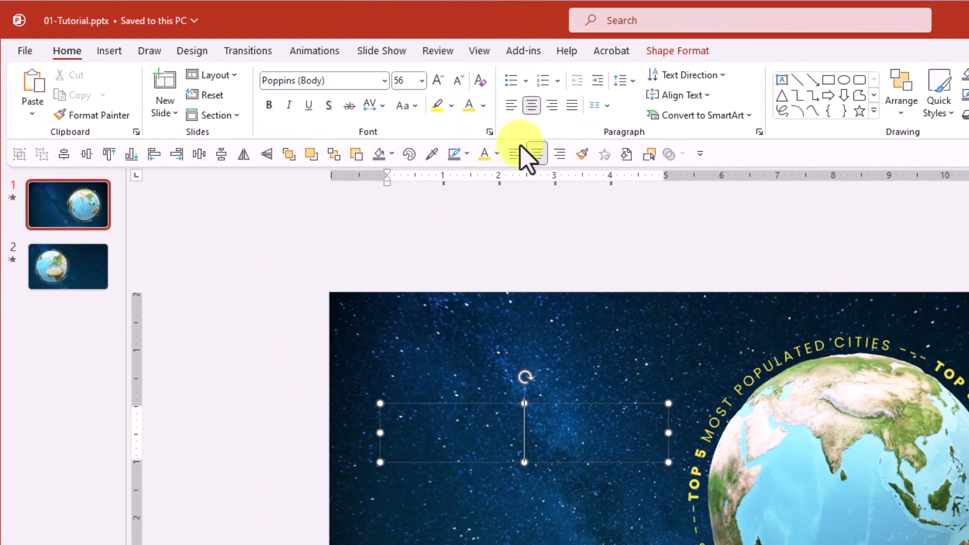
pyautogui.click(384, 80)
pyautogui.click(357, 124)
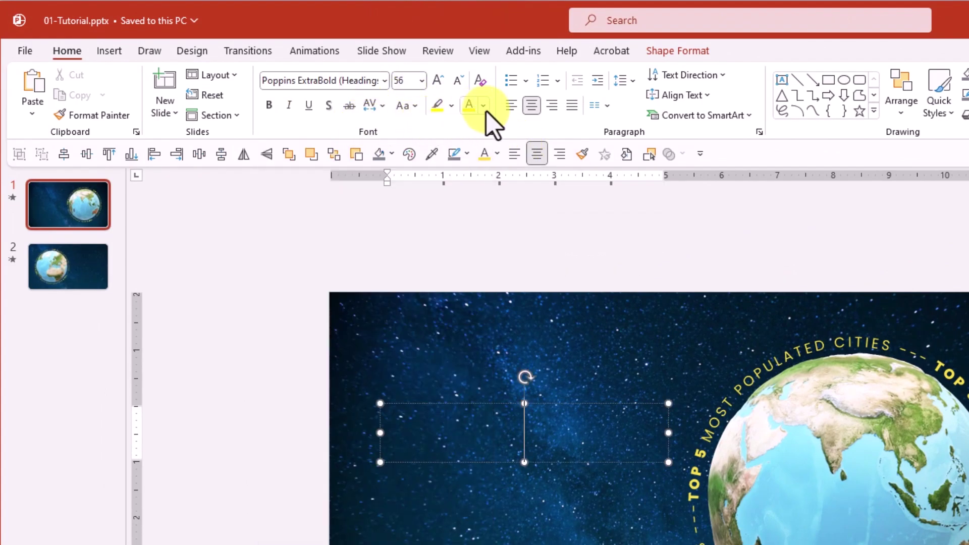
pyautogui.click(511, 105)
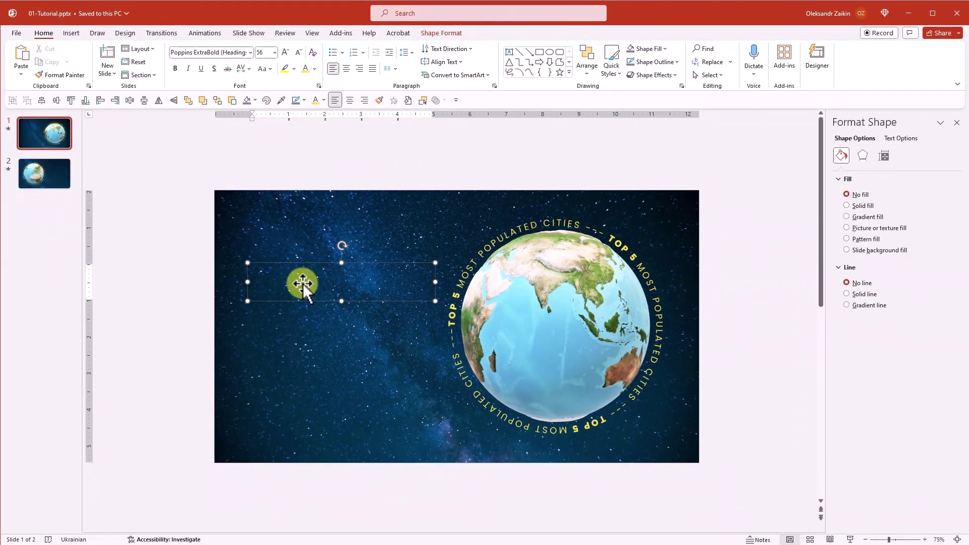
pyautogui.write('City name')
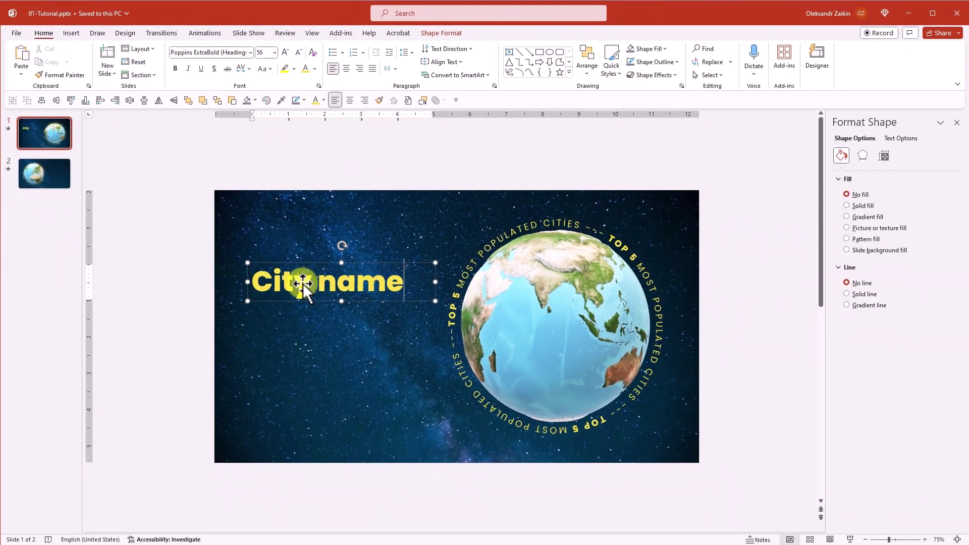
pyautogui.press('Escape')
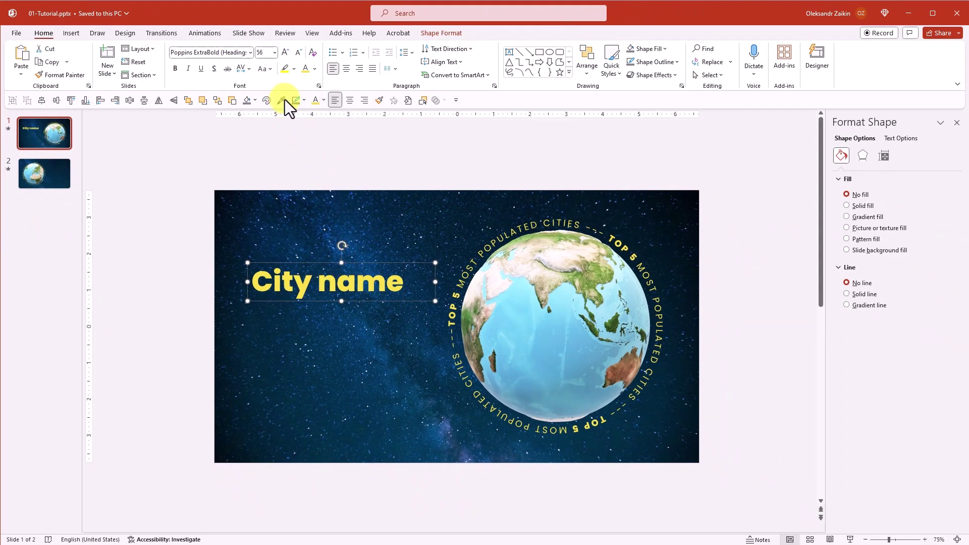
pyautogui.click(298, 52)
pyautogui.click(299, 52)
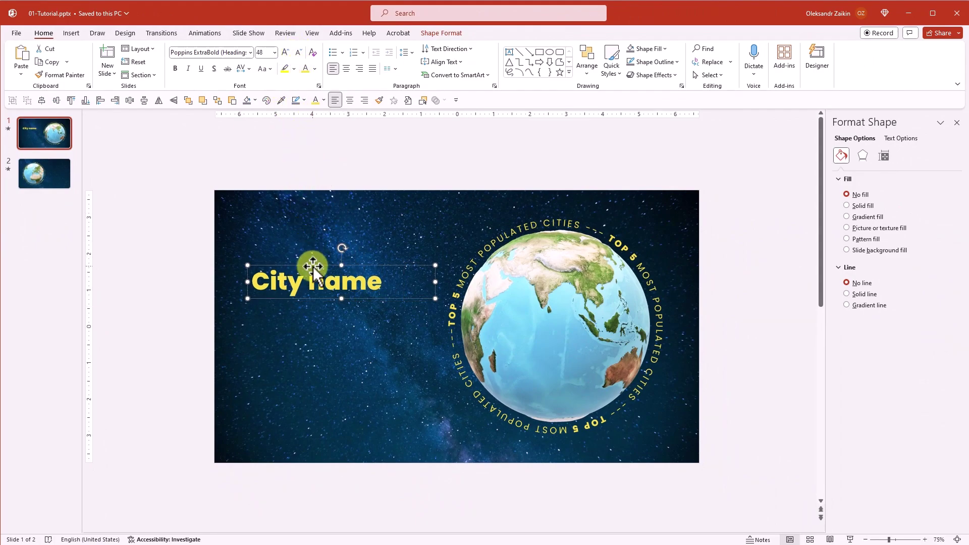
# Step: Duplicate it below as a white '1,000,000' figure, then copy that box upward
pyautogui.moveTo(314, 266); pyautogui.dragTo(313, 299)
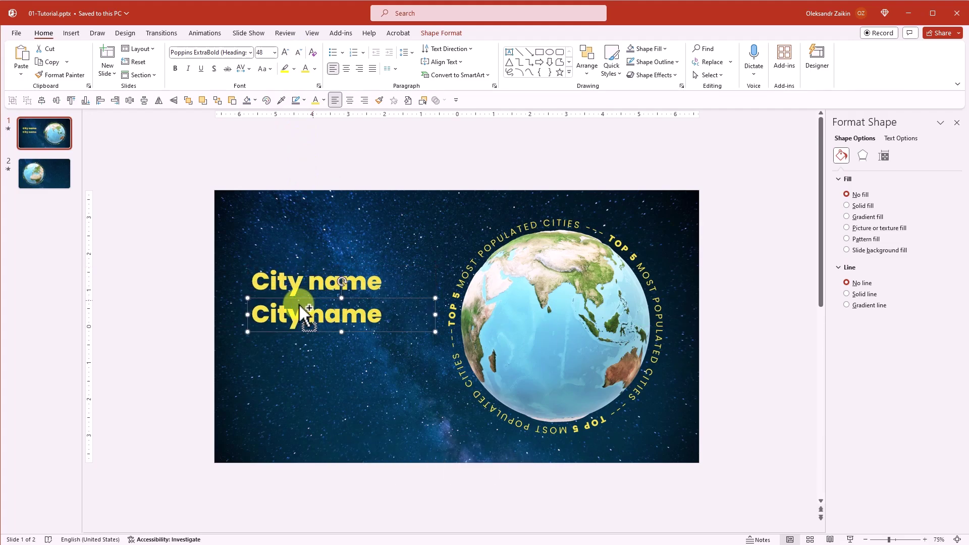
pyautogui.moveTo(253, 314); pyautogui.dragTo(404, 316)
pyautogui.write('1,000,000')
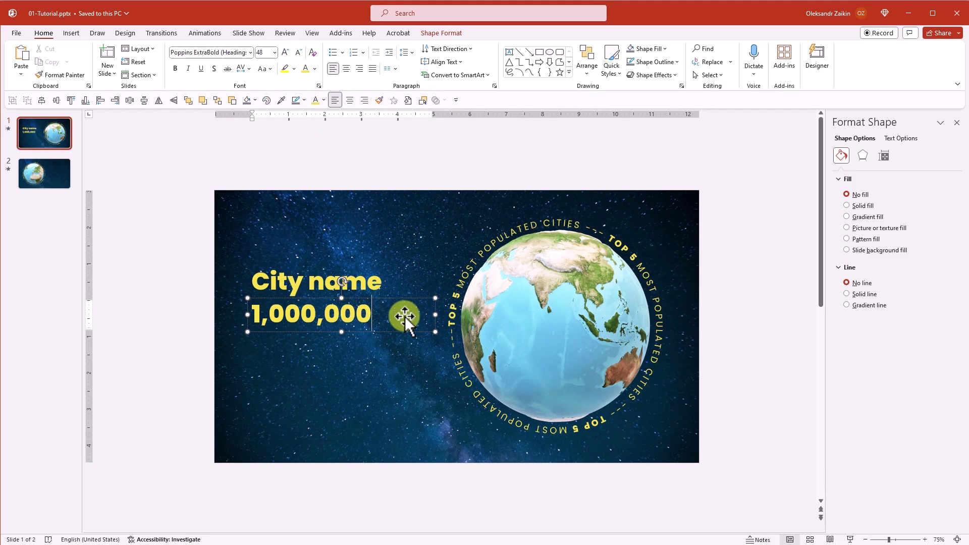
pyautogui.press('Escape')
pyautogui.click(315, 69)
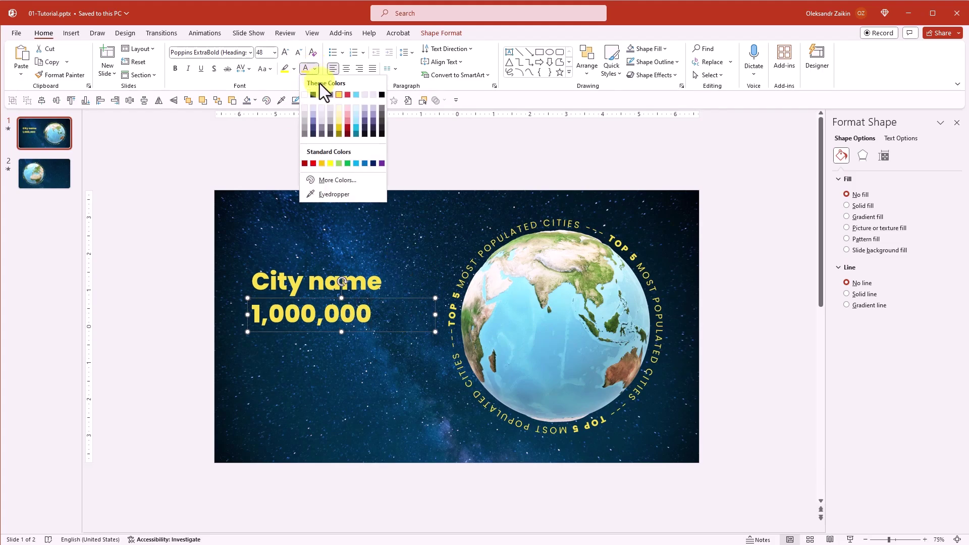
pyautogui.click(305, 94)
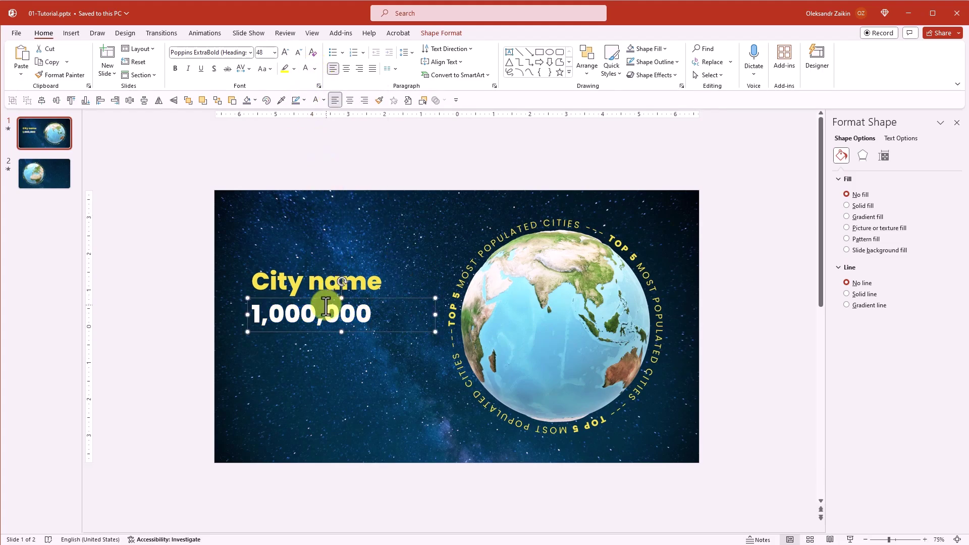
pyautogui.moveTo(326, 299); pyautogui.dragTo(326, 235)
# Step: Turn the upper copy into a grey '#5' in Poppins body font at size 24
pyautogui.moveTo(254, 247); pyautogui.dragTo(444, 238)
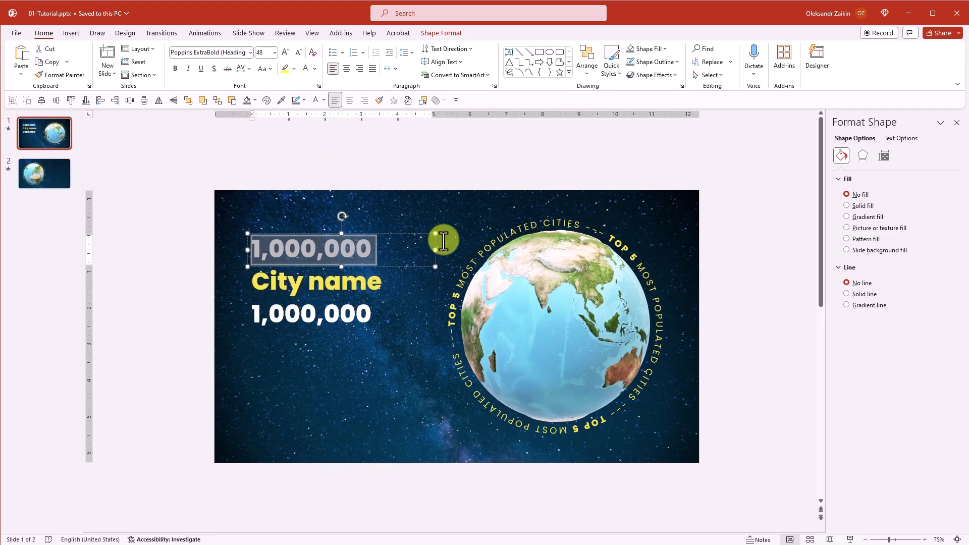
pyautogui.write('#5')
pyautogui.click(430, 235)
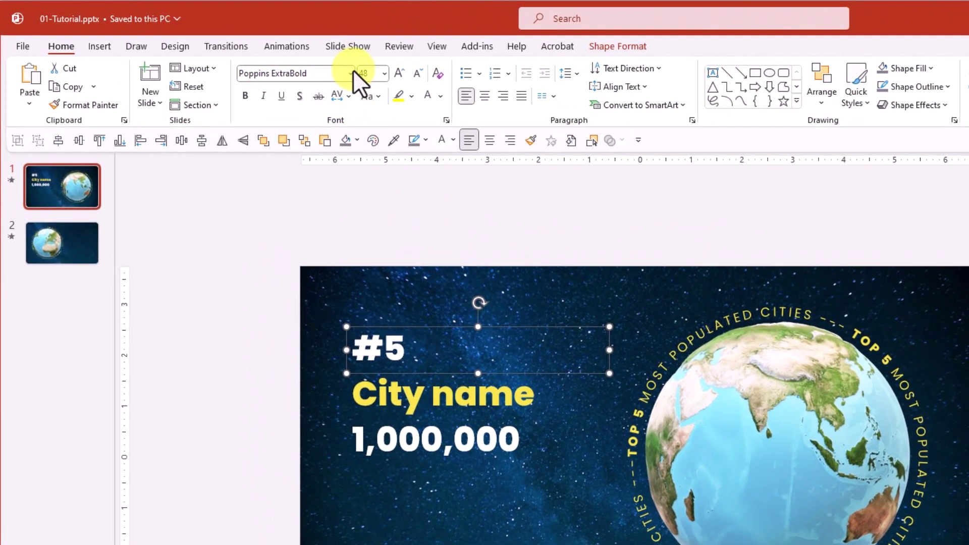
pyautogui.click(350, 74)
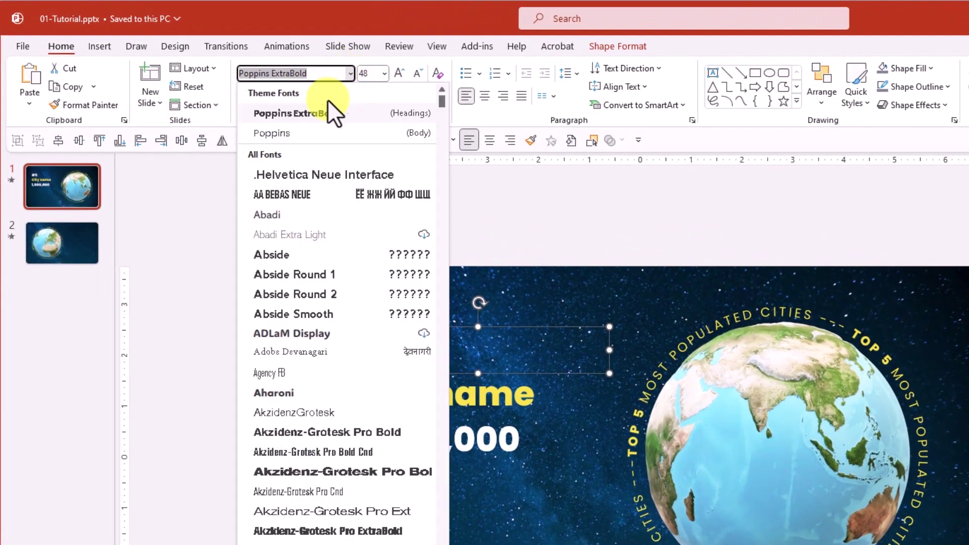
pyautogui.click(301, 128)
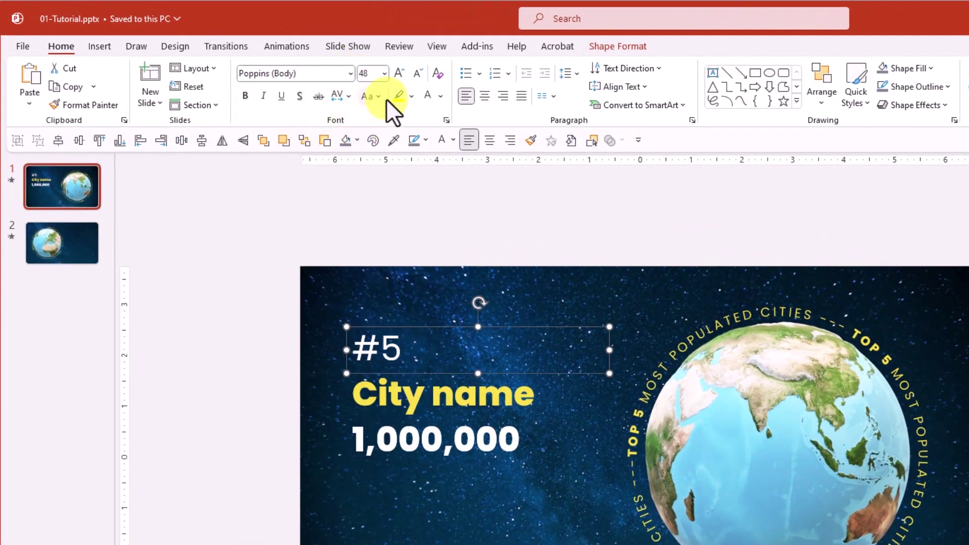
pyautogui.click(417, 74)
pyautogui.click(417, 74)
pyautogui.click(417, 74)
pyautogui.click(417, 74)
pyautogui.click(416, 75)
pyautogui.click(416, 75)
pyautogui.click(442, 95)
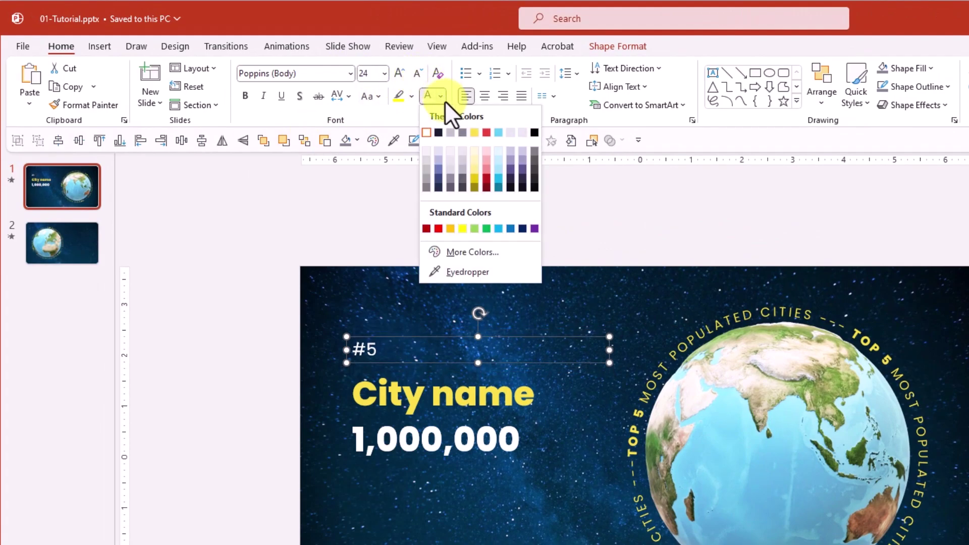
pyautogui.click(460, 134)
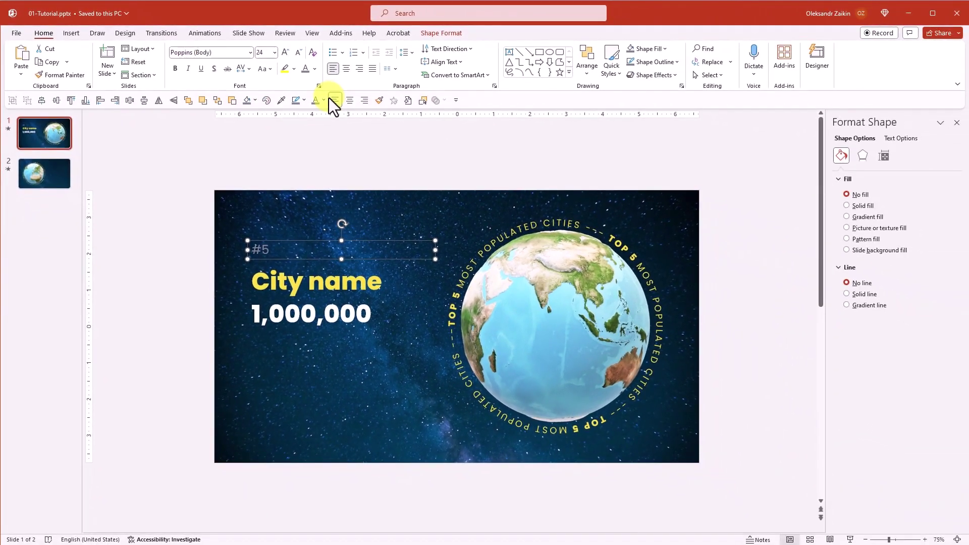
# Step: Copy the #5 box below 1,000,000 and retype it as 'POPULATION'
pyautogui.moveTo(325, 241); pyautogui.dragTo(329, 346)
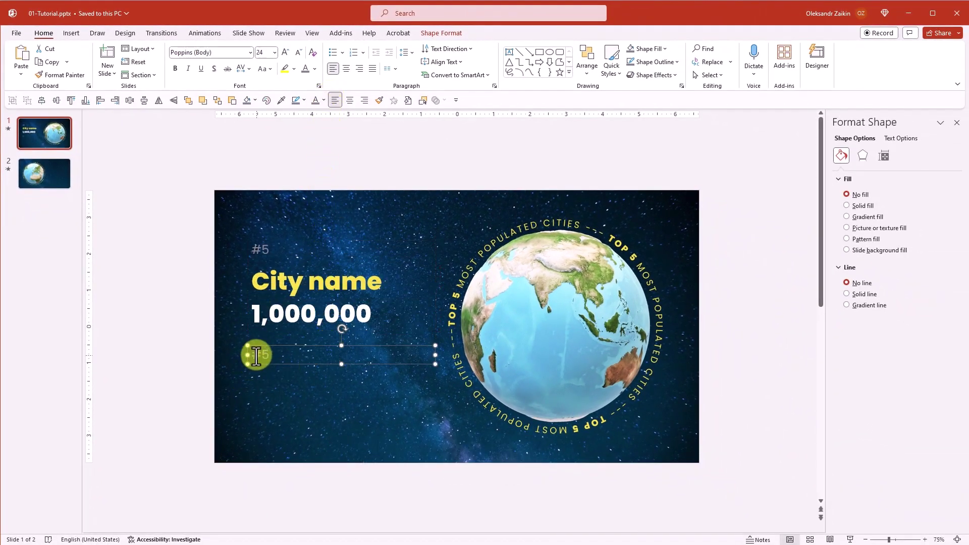
pyautogui.moveTo(252, 354); pyautogui.dragTo(285, 355)
pyautogui.write('POP')
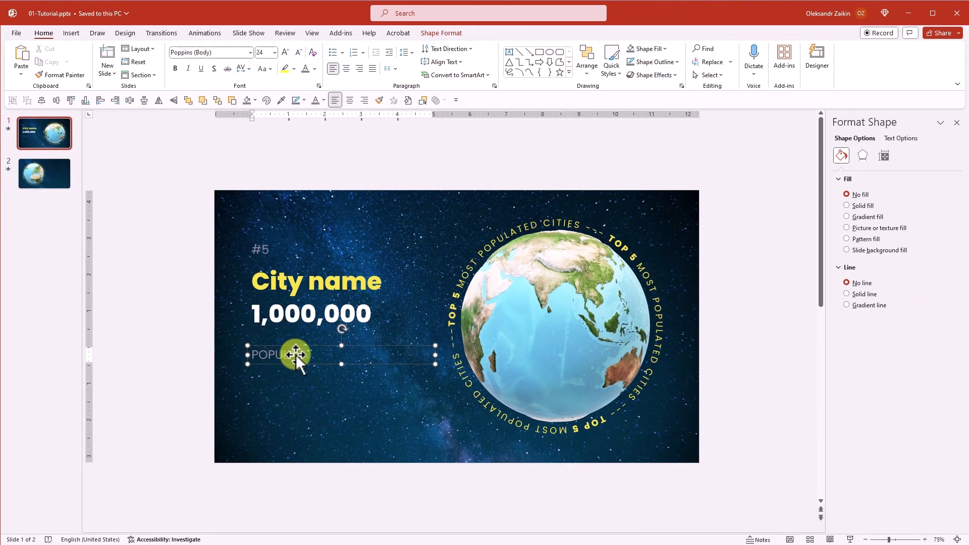
pyautogui.write('ULATION')
pyautogui.click(200, 333)
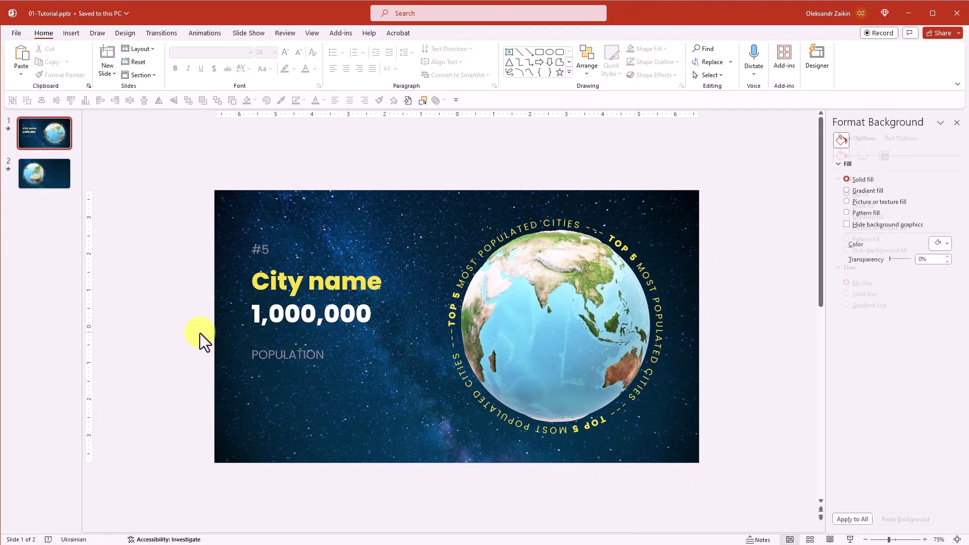
# Step: Draw a short divider line under 1,000,000 and distribute all five items vertically
pyautogui.click(520, 54)
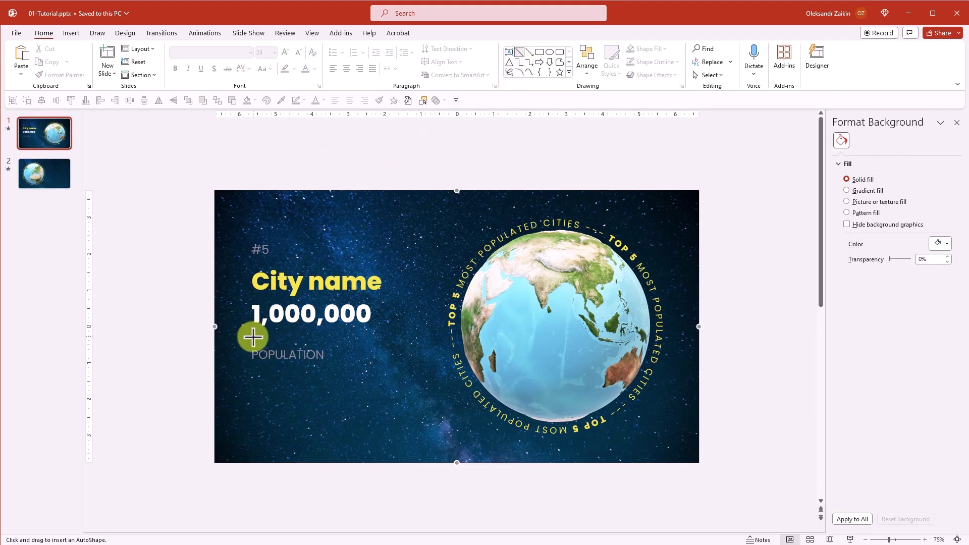
pyautogui.moveTo(252, 337); pyautogui.dragTo(293, 337)
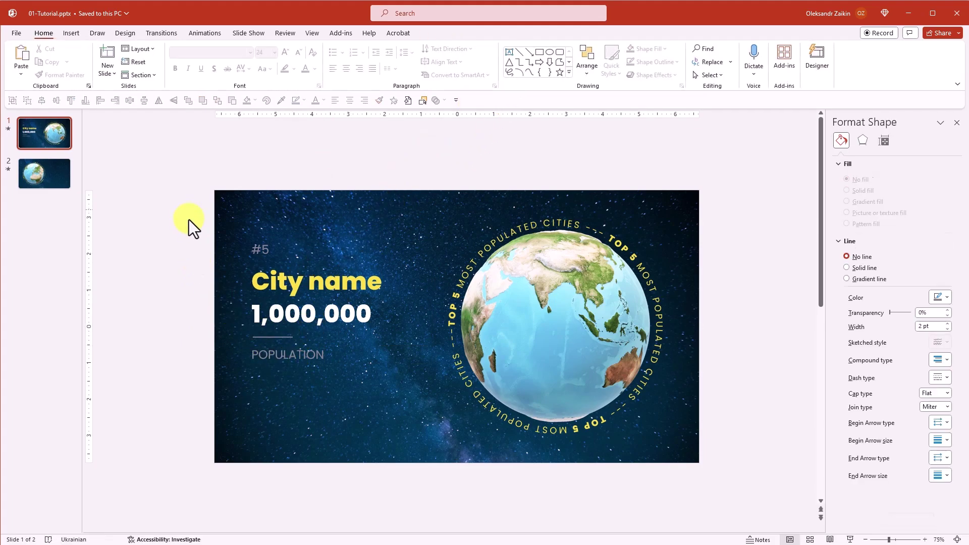
pyautogui.moveTo(162, 209); pyautogui.dragTo(455, 382)
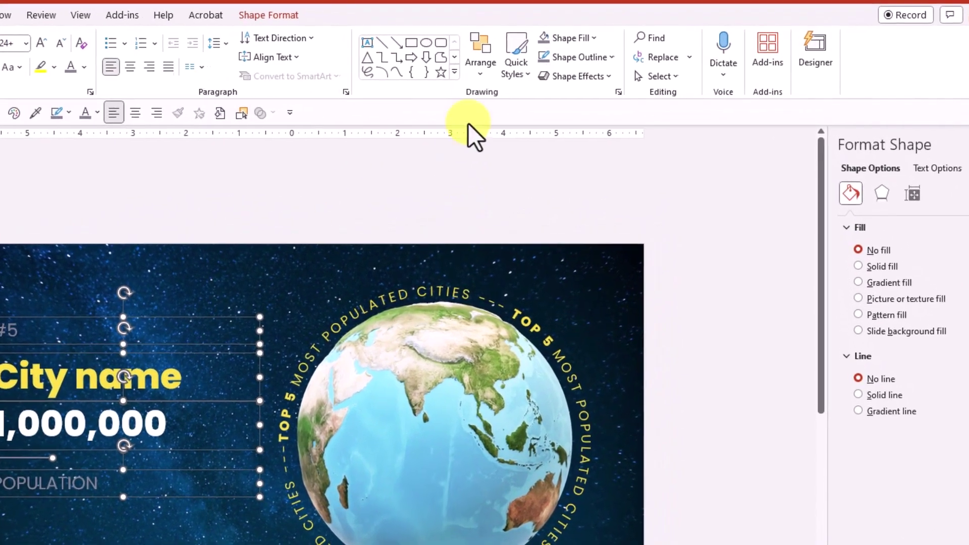
pyautogui.click(565, 59)
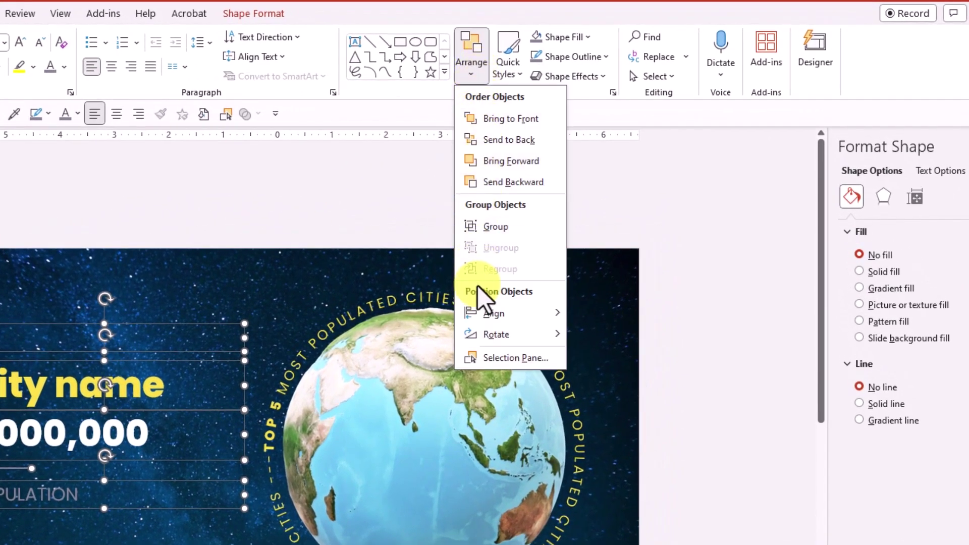
pyautogui.moveTo(492, 310)
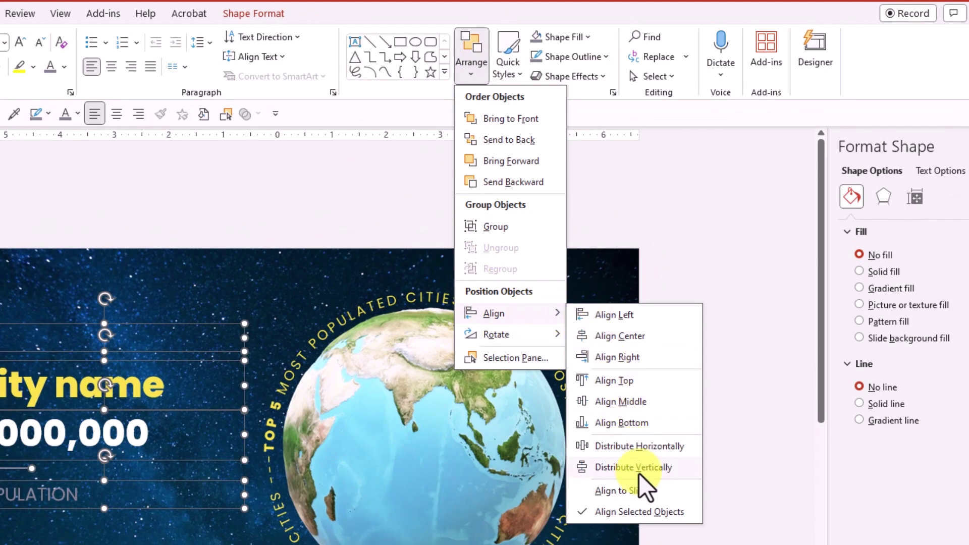
pyautogui.click(639, 469)
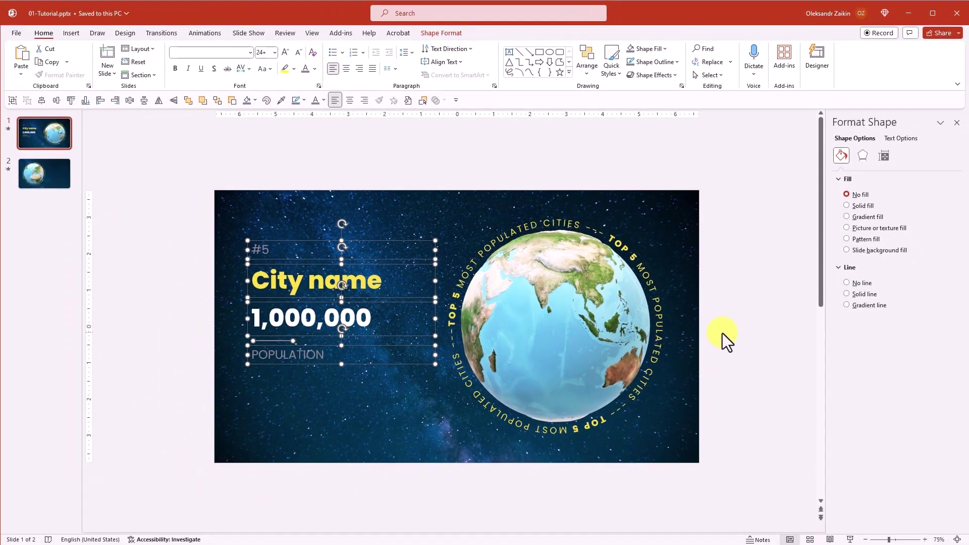
# Step: Draw a small yellow circle with a 2 pt red outline and place it on the globe's centre
pyautogui.click(722, 333)
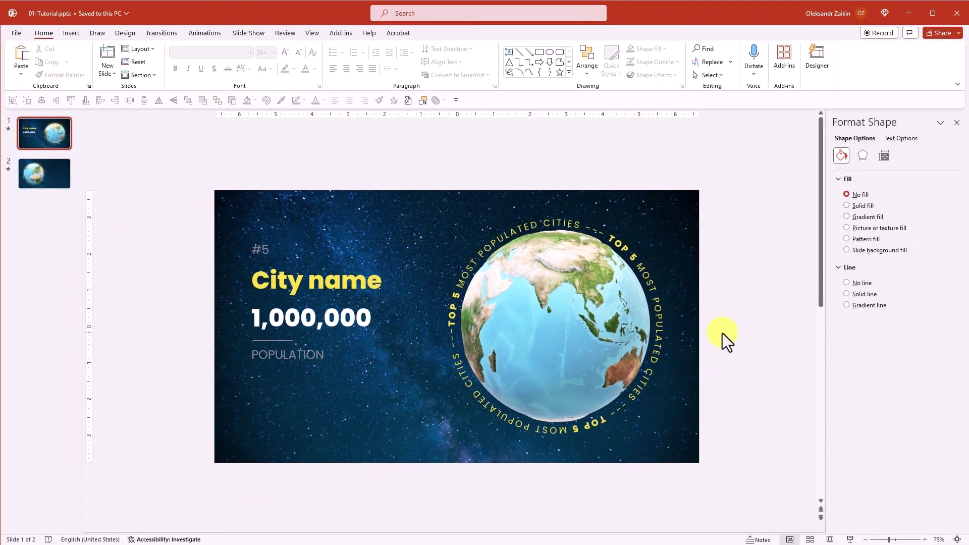
pyautogui.click(551, 55)
pyautogui.click(586, 146)
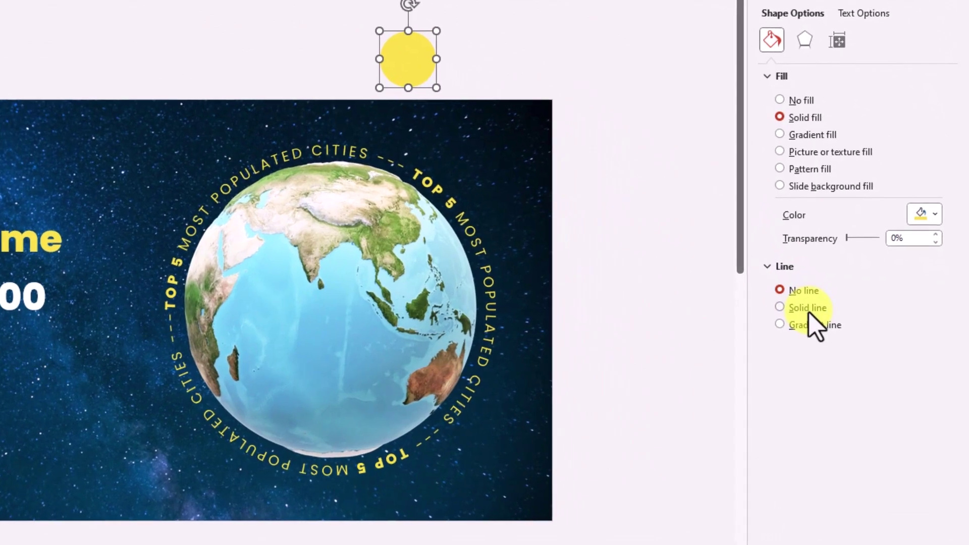
pyautogui.click(864, 328)
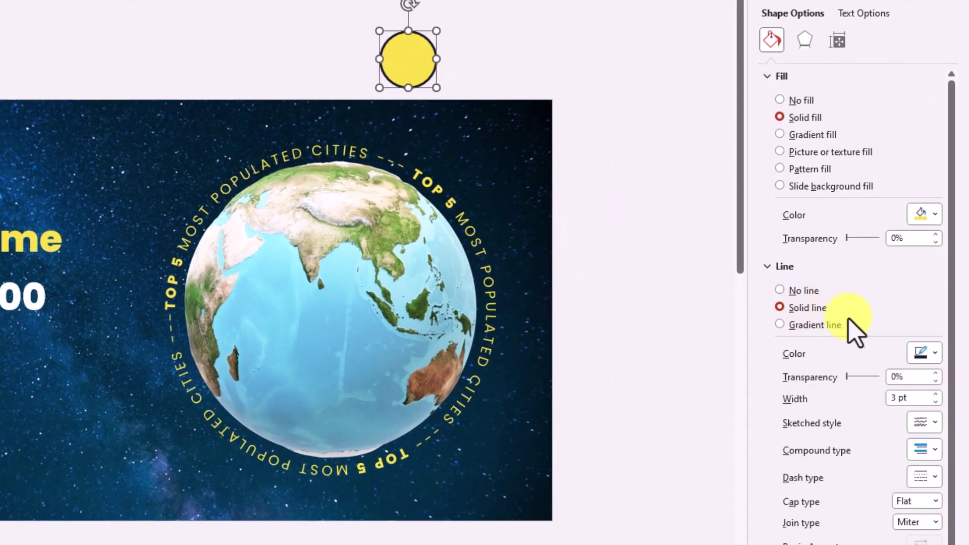
pyautogui.click(934, 353)
pyautogui.click(908, 413)
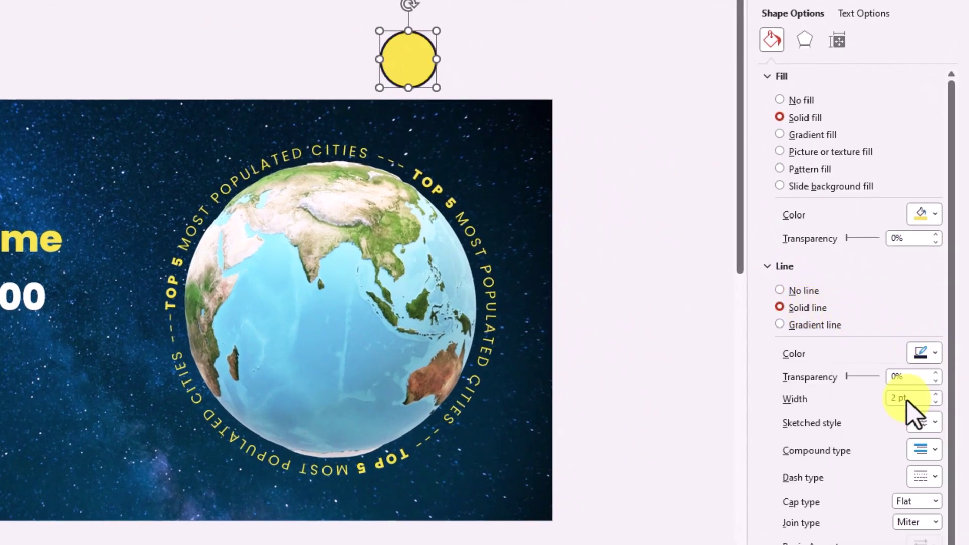
pyautogui.moveTo(911, 398); pyautogui.dragTo(873, 398)
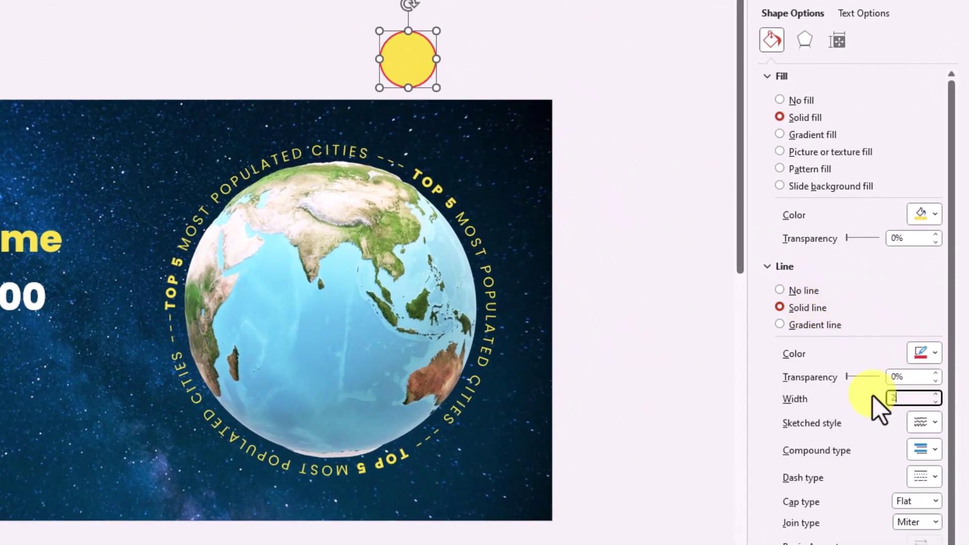
pyautogui.write('2')
pyautogui.click(671, 320)
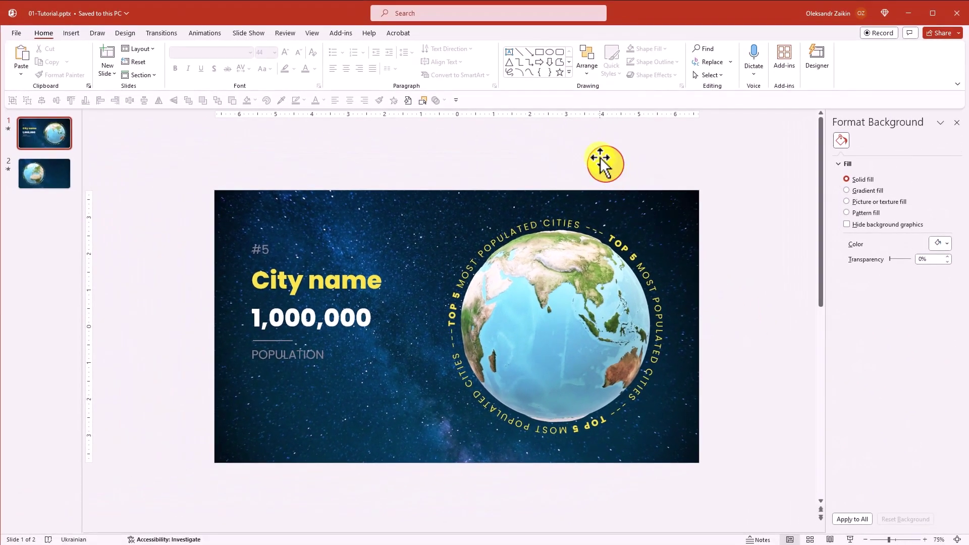
pyautogui.click(604, 163)
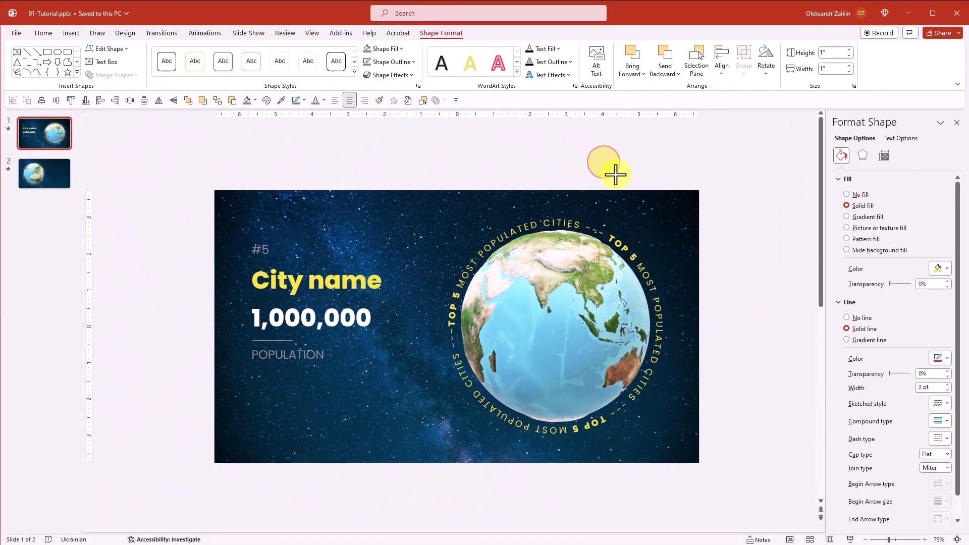
pyautogui.moveTo(595, 156); pyautogui.dragTo(553, 328)
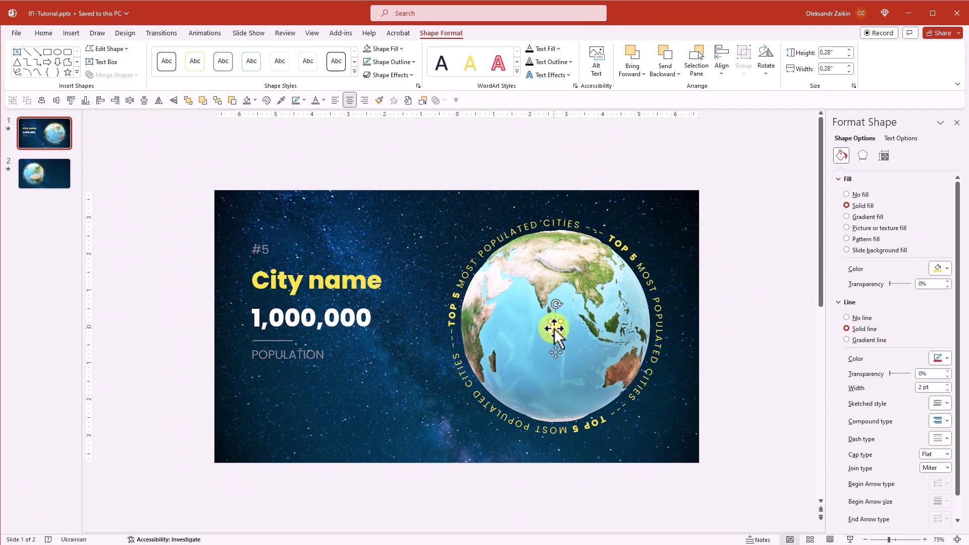
# Step: Draw a diagonal line up-left from the yellow marker and a horizontal line from City name to it
pyautogui.scroll(10, 554, 329)
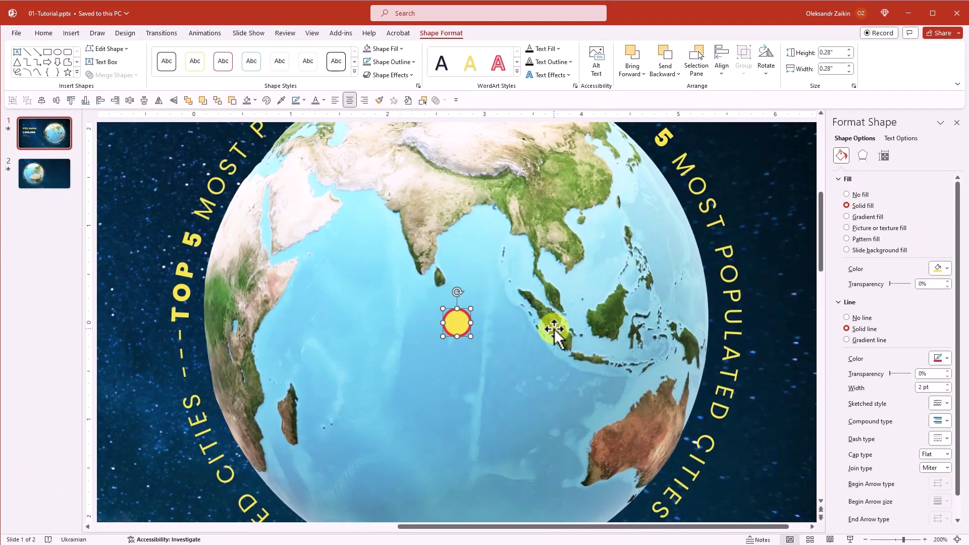
pyautogui.click(26, 52)
pyautogui.moveTo(448, 313); pyautogui.dragTo(295, 162)
pyautogui.scroll(-5, 429, 331)
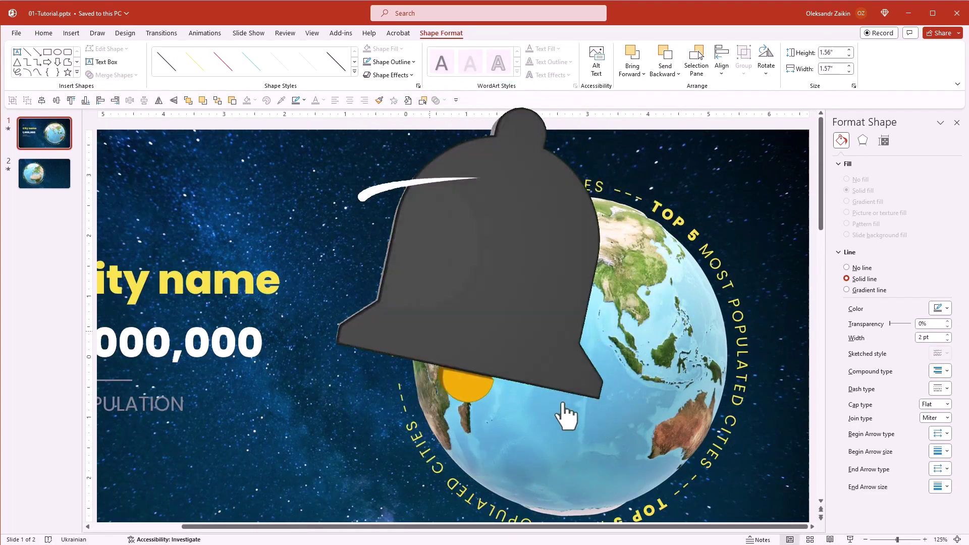
pyautogui.click(30, 51)
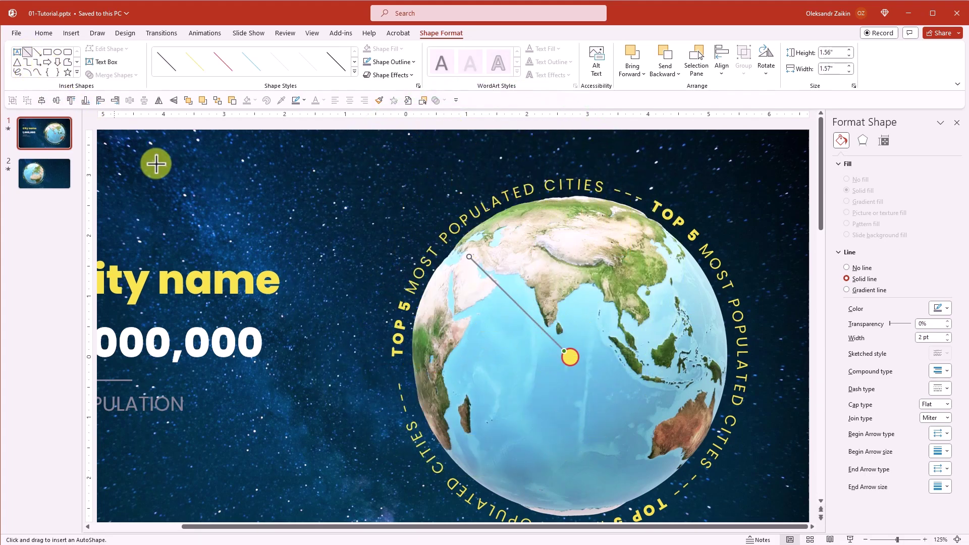
pyautogui.moveTo(295, 283); pyautogui.dragTo(491, 281)
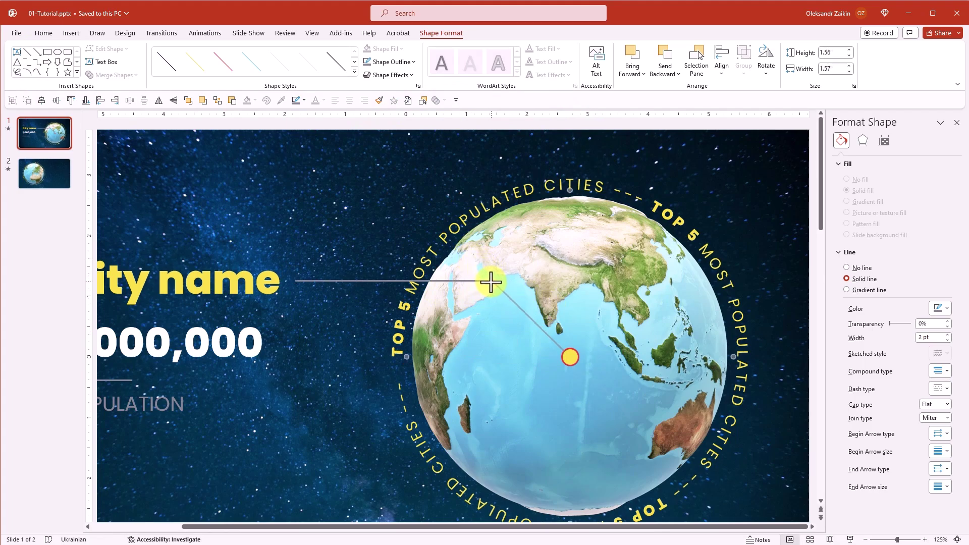
# Step: Colour both the diagonal and horizontal pointer lines red
pyautogui.keyDown('shift'); pyautogui.click(476, 280); pyautogui.keyUp('shift')
pyautogui.click(946, 308)
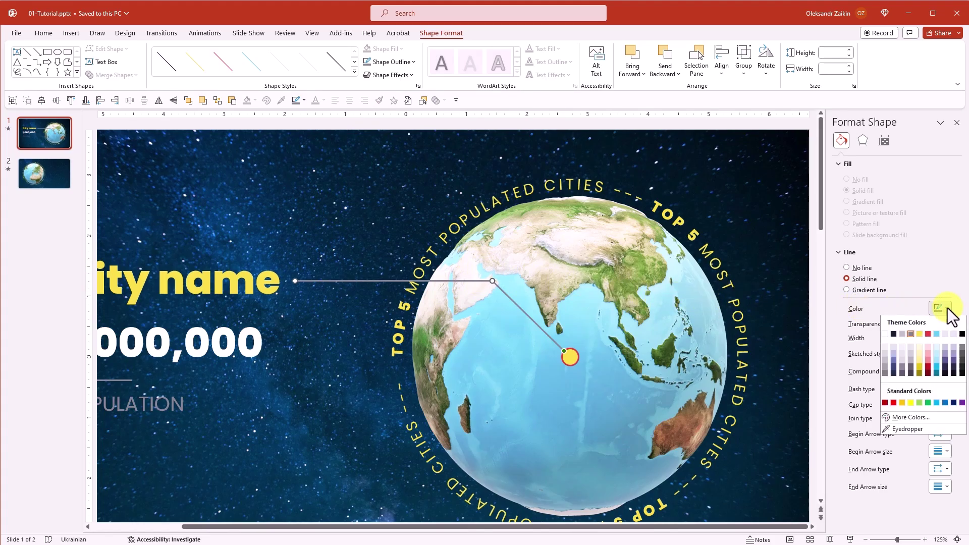
pyautogui.click(927, 335)
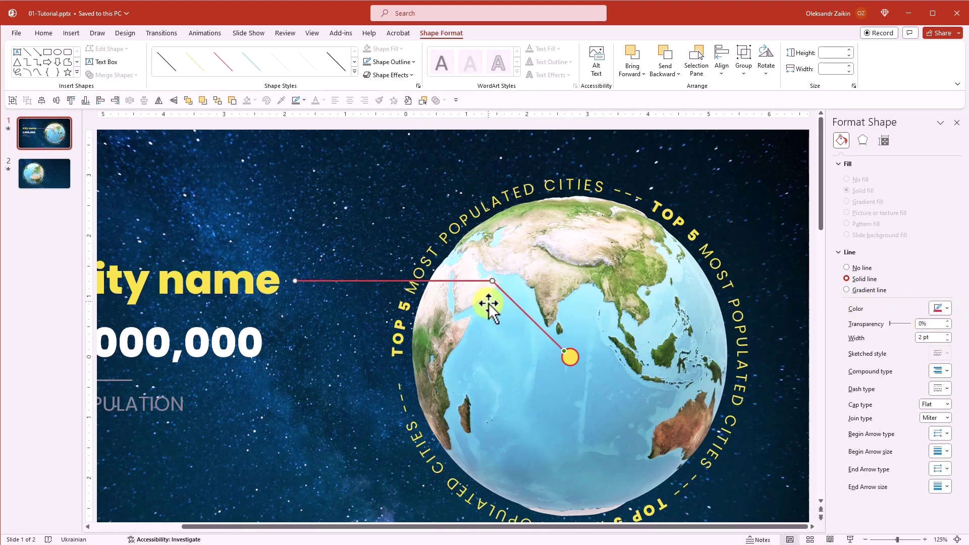
pyautogui.keyDown('ctrl'); pyautogui.scroll(10, 489, 302); pyautogui.keyUp('ctrl')
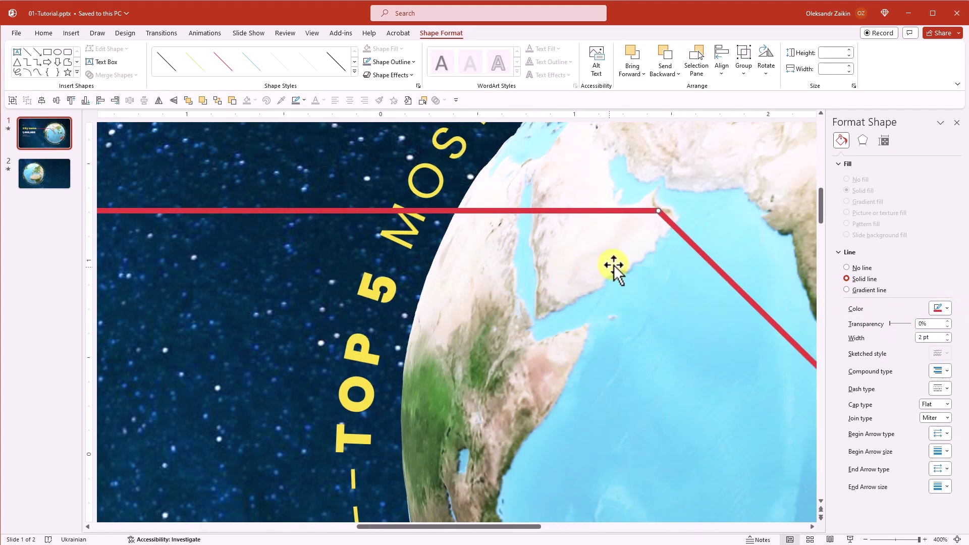
# Step: Give the horizontal red line a Round cap type
pyautogui.click(613, 265)
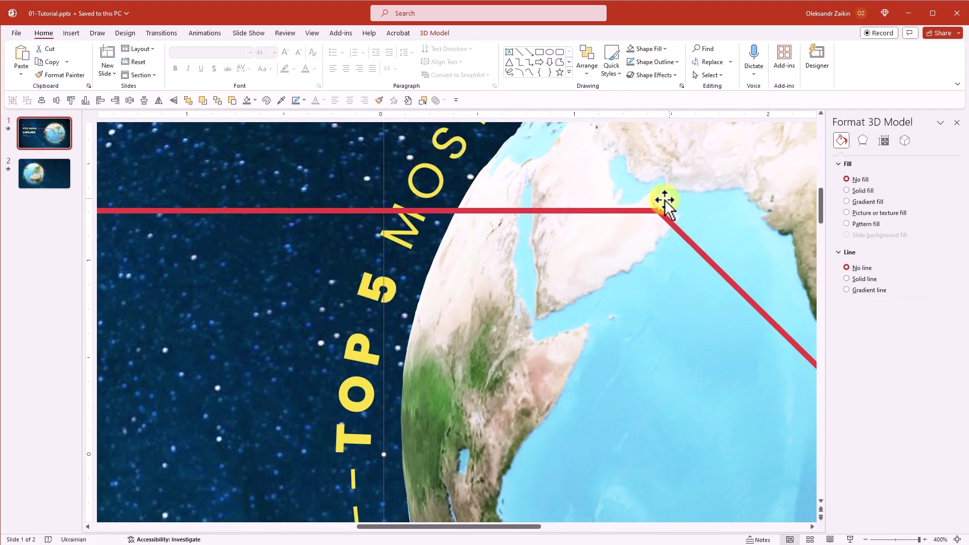
pyautogui.click(637, 209)
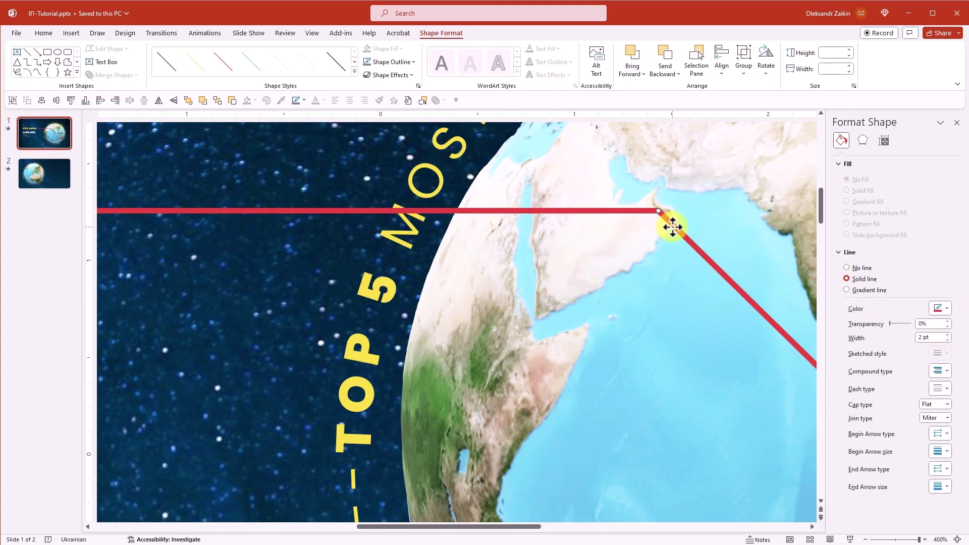
pyautogui.click(926, 404)
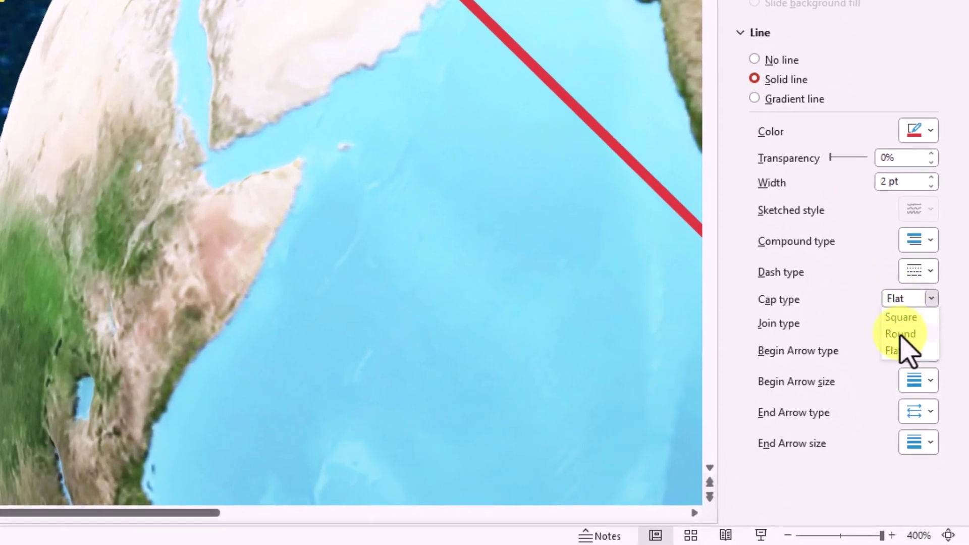
pyautogui.click(900, 334)
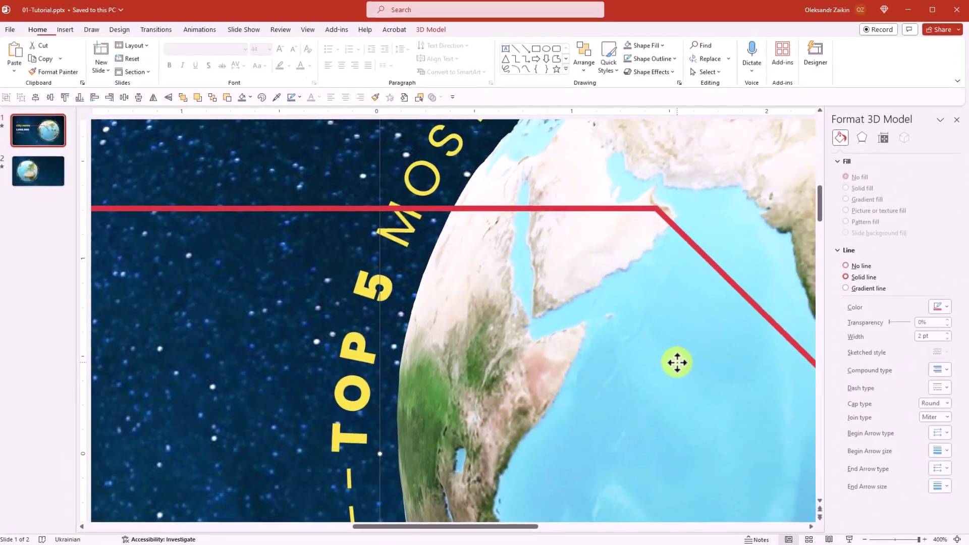
pyautogui.click(459, 228)
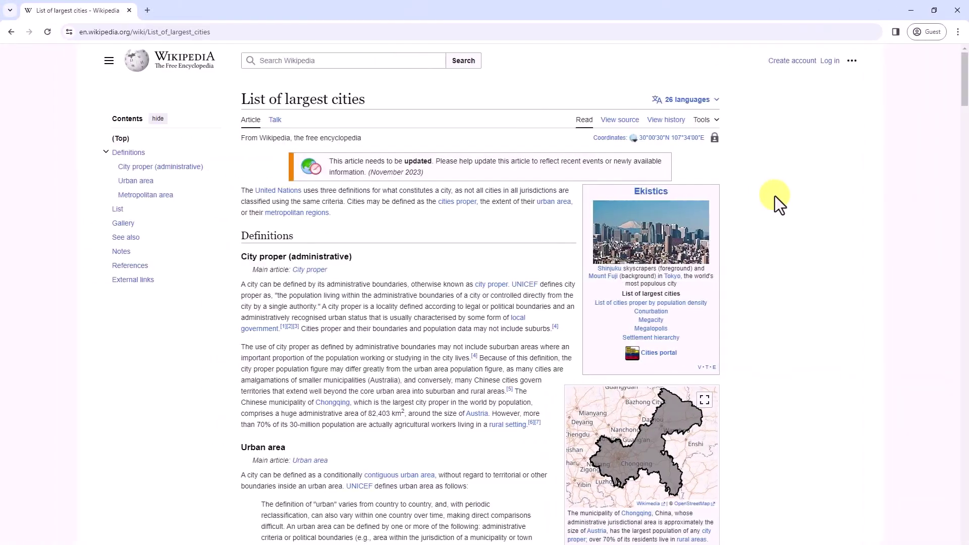
# Step: Copy 'Mexico City' from row 5 of Wikipedia's largest-cities table
pyautogui.scroll(-7, 776, 198)
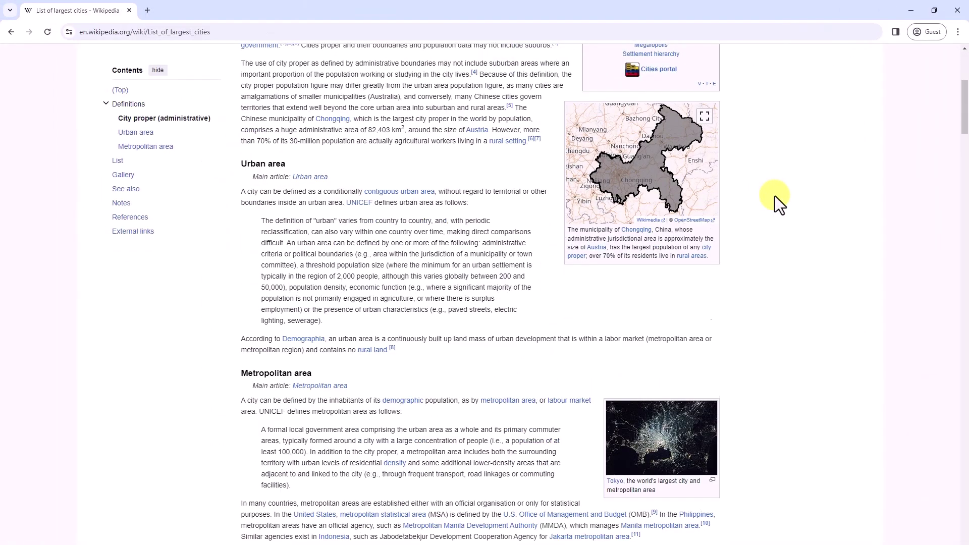
pyautogui.scroll(-10, 775, 198)
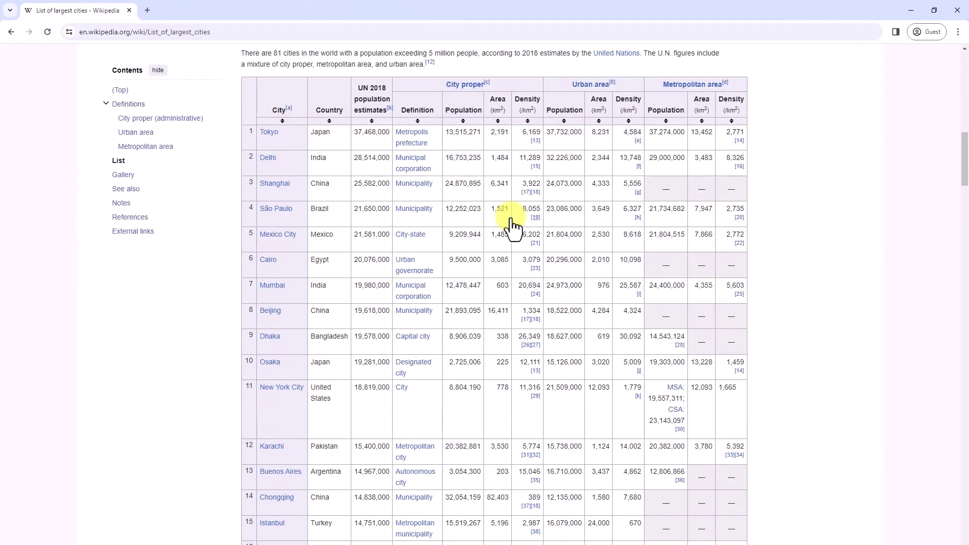
pyautogui.moveTo(273, 234); pyautogui.dragTo(261, 235)
pyautogui.rightClick(265, 235)
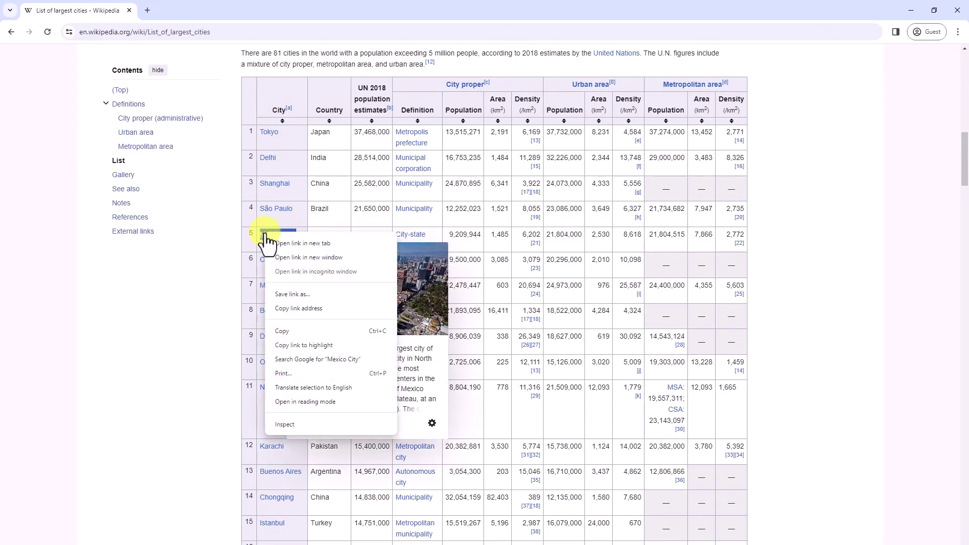
pyautogui.click(292, 331)
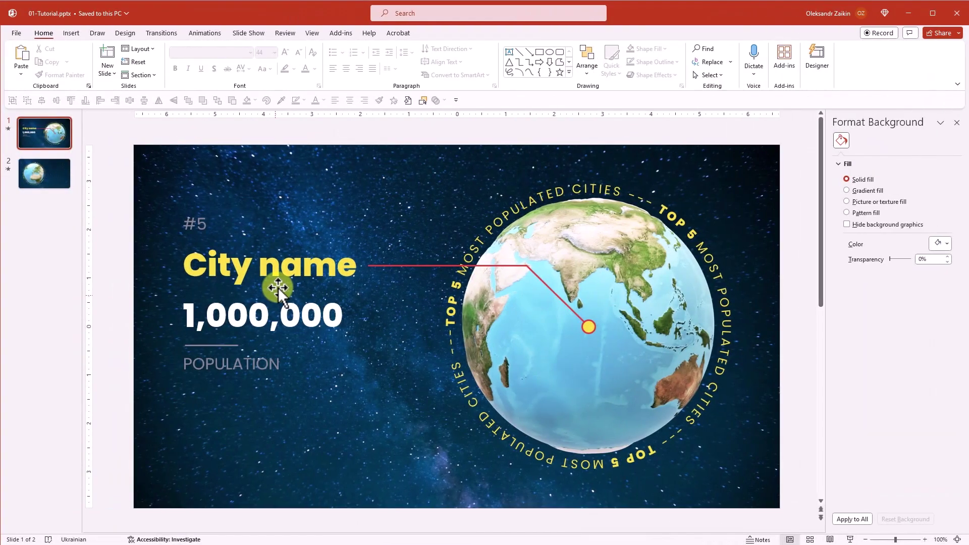
# Step: Replace the 'City name' title with 'Mexico City', pasted as text only
pyautogui.click(279, 275)
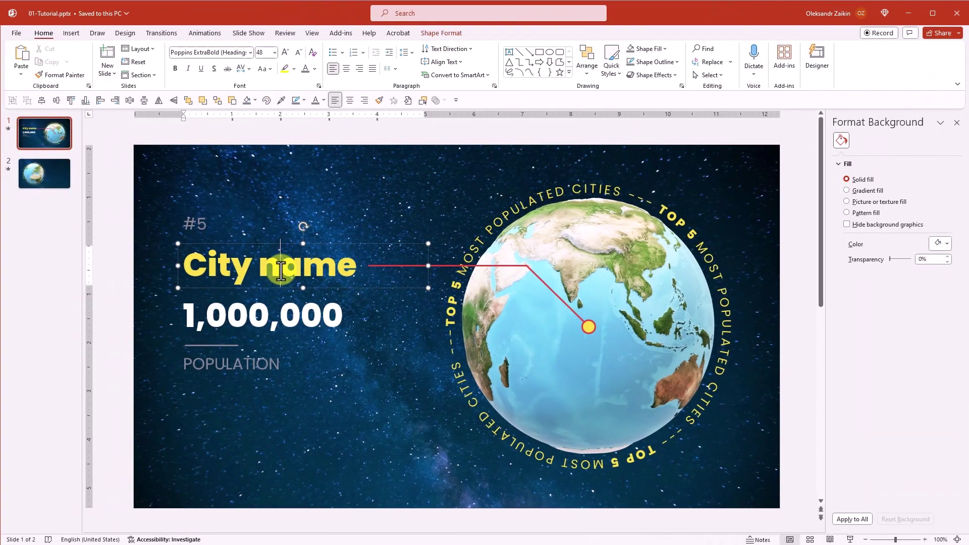
pyautogui.tripleClick(281, 272)
pyautogui.rightClick(282, 272)
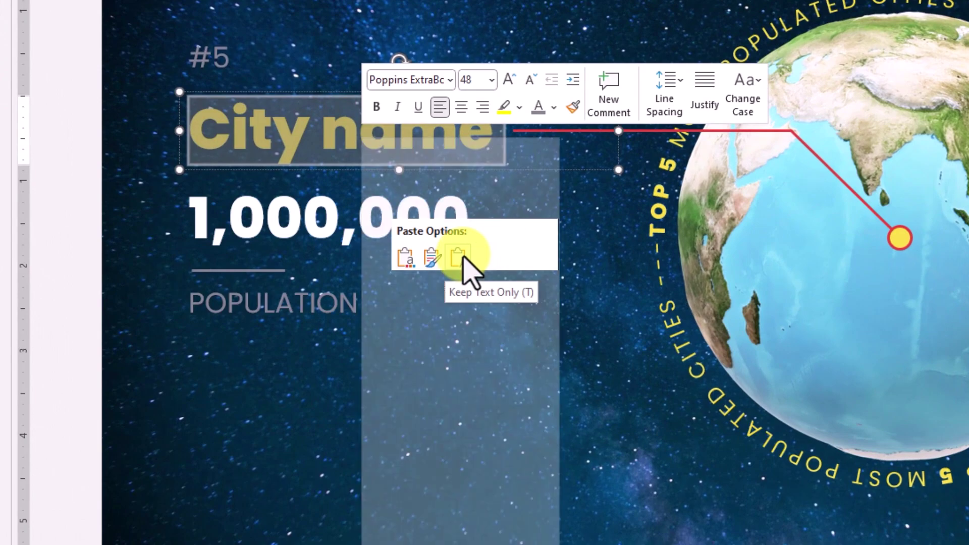
pyautogui.click(457, 255)
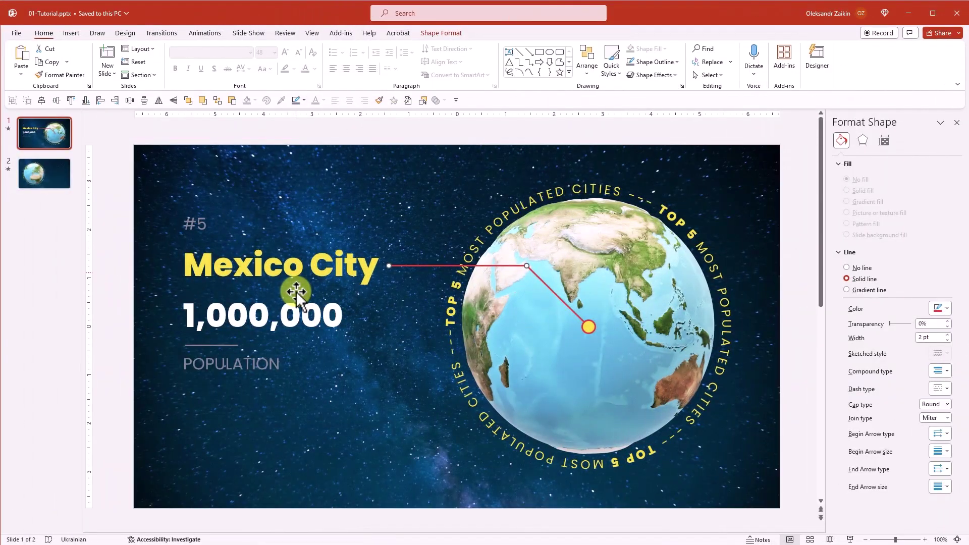
# Step: Replace the 1,000,000 population with 21,581,000, pasted as text only
pyautogui.click(291, 311)
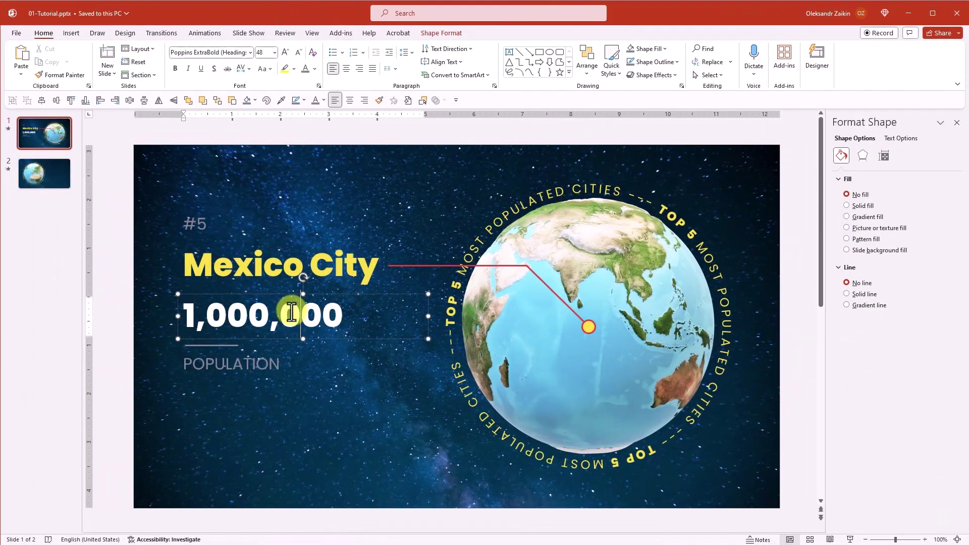
pyautogui.doubleClick(291, 311)
pyautogui.rightClick(292, 311)
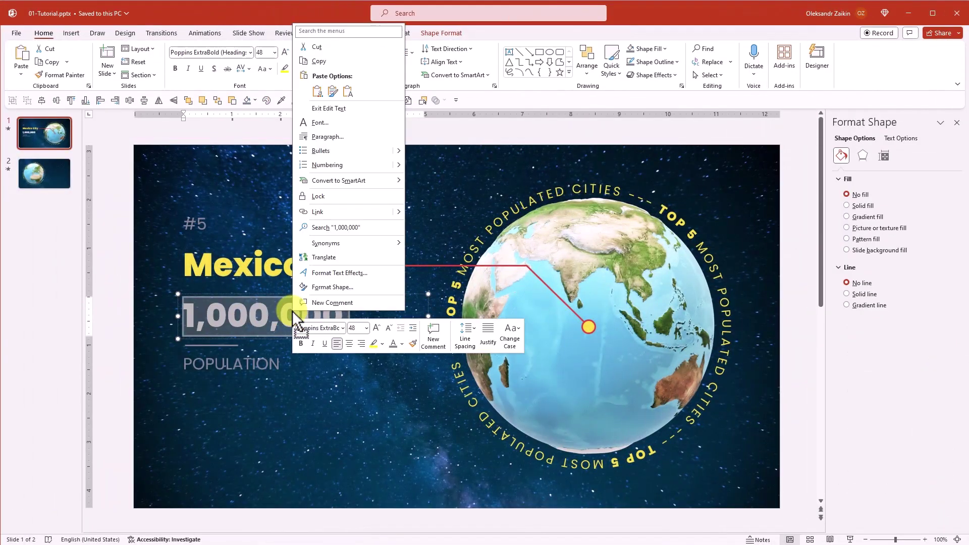
pyautogui.click(347, 93)
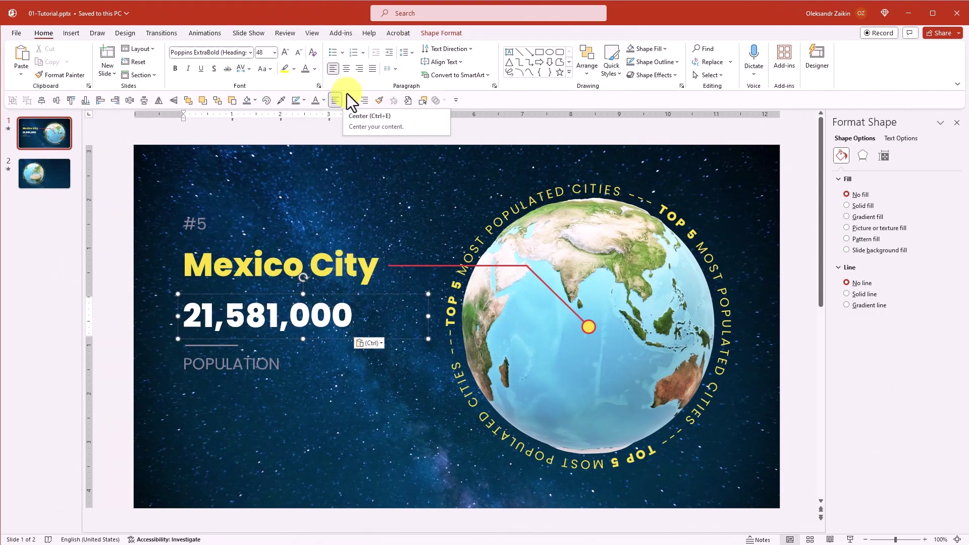
# Step: Rotate slide 1's 3D globe toward the Americas until Mexico sits under the yellow marker
pyautogui.click(535, 232)
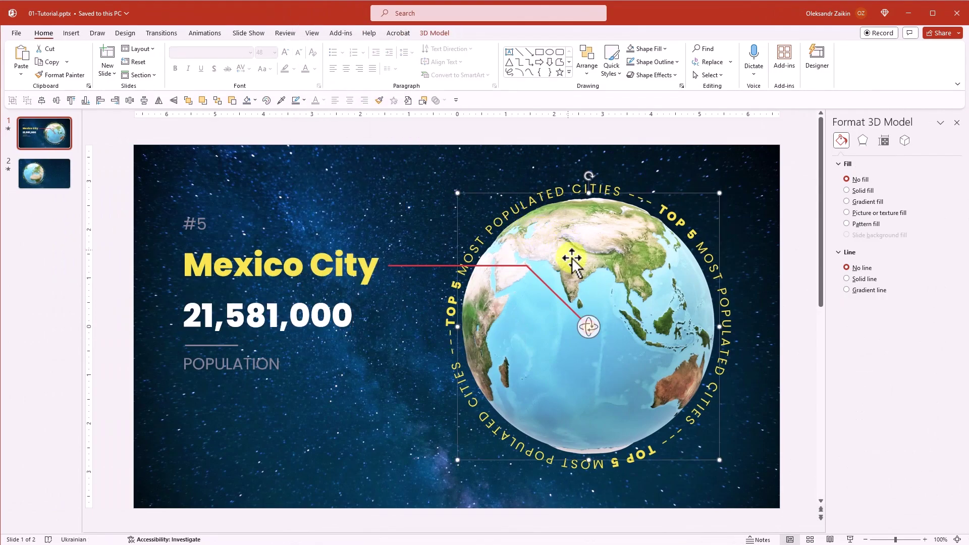
pyautogui.moveTo(655, 264); pyautogui.dragTo(703, 327)
pyautogui.moveTo(586, 325); pyautogui.dragTo(677, 333)
pyautogui.moveTo(584, 337); pyautogui.dragTo(593, 329)
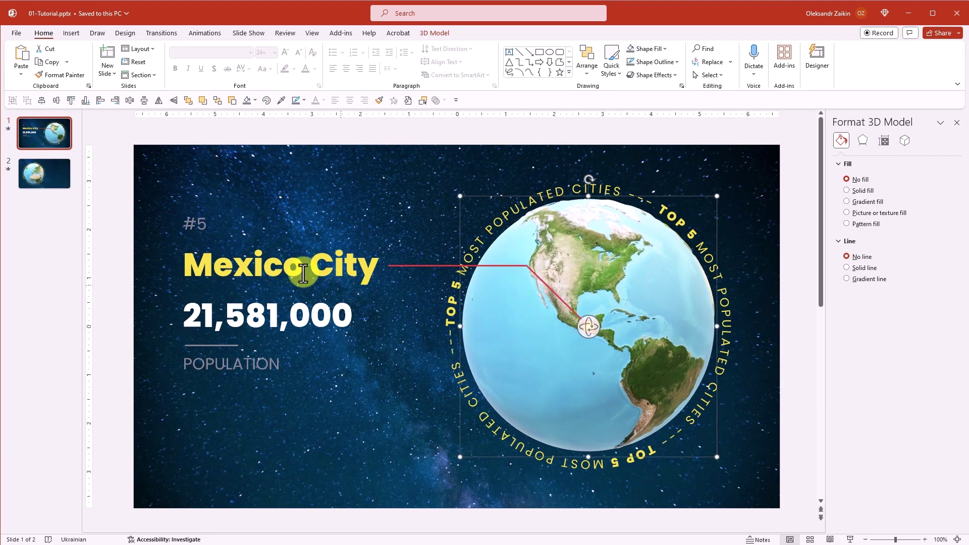
pyautogui.moveTo(108, 186); pyautogui.dragTo(467, 415)
# Step: Copy the Mexico City text block and paste it onto slide 2
pyautogui.rightClick(345, 211)
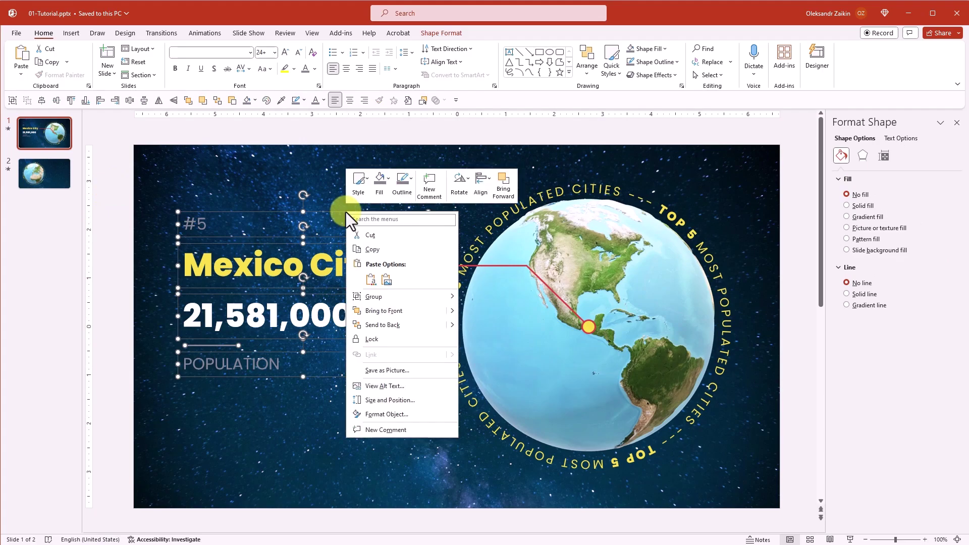
pyautogui.click(372, 248)
pyautogui.click(66, 171)
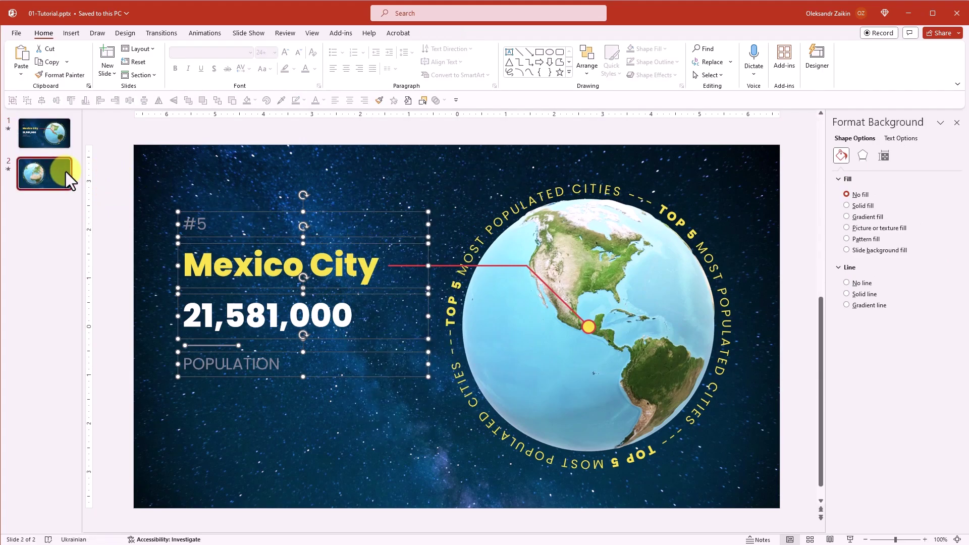
pyautogui.rightClick(119, 186)
pyautogui.click(143, 229)
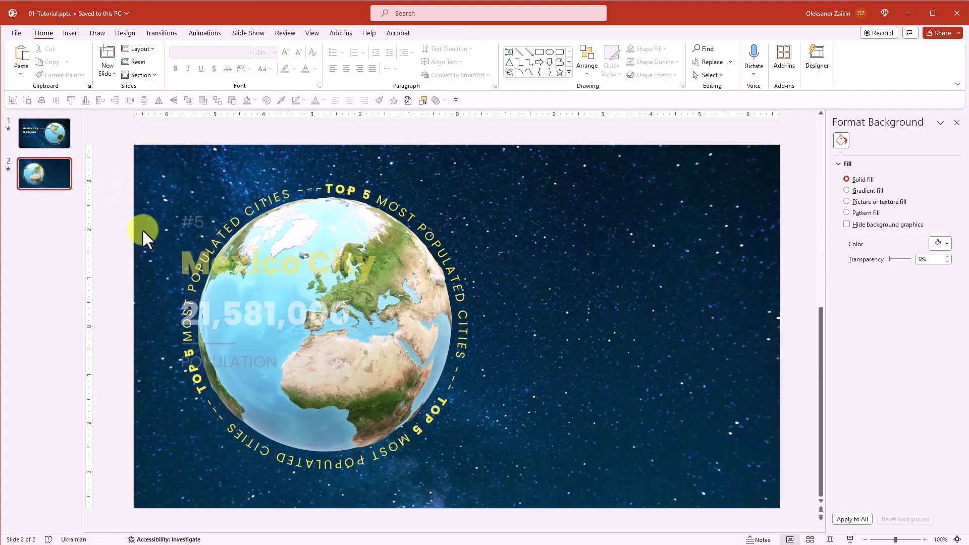
# Step: Right-align the labels, move them right of the globe, and place the underline beneath 21,581,000
pyautogui.click(360, 69)
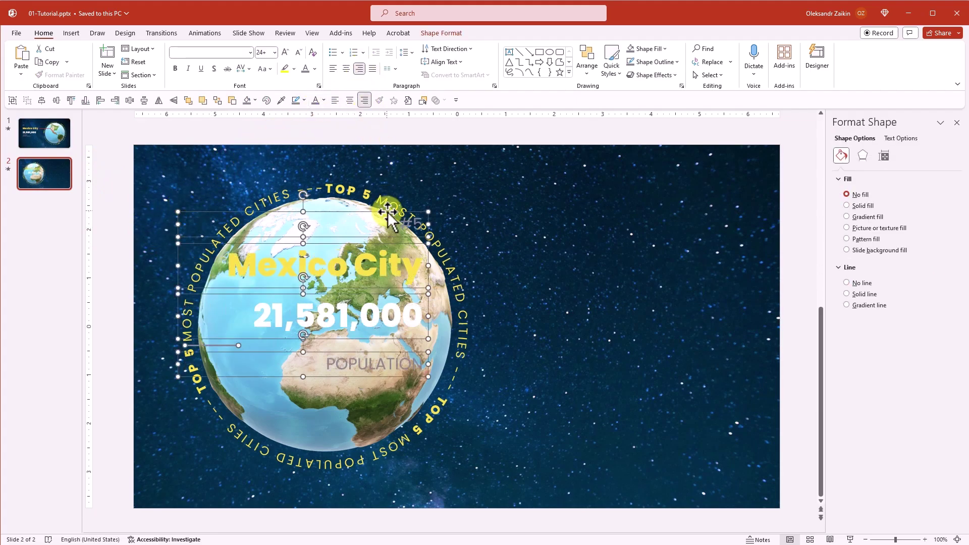
pyautogui.moveTo(387, 211); pyautogui.dragTo(682, 218)
pyautogui.click(554, 337)
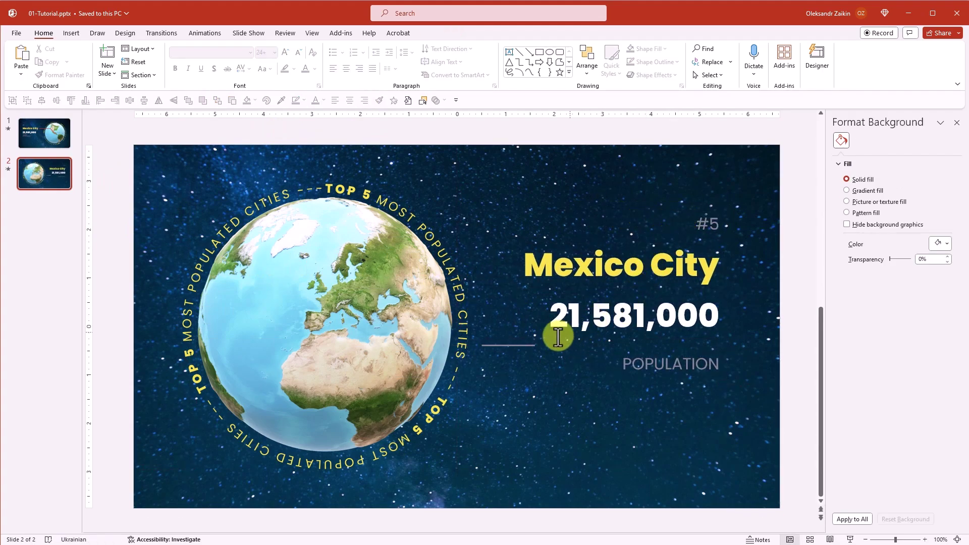
pyautogui.moveTo(521, 344); pyautogui.dragTo(702, 347)
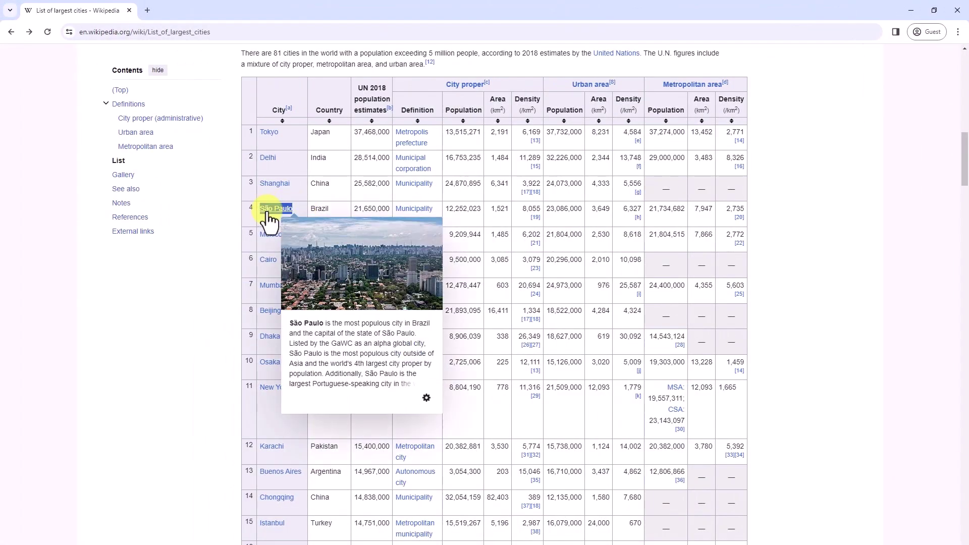
# Step: Copy 'São Paulo' from Wikipedia and paste it over slide 2's Mexico City heading
pyautogui.rightClick(268, 211)
pyautogui.click(293, 310)
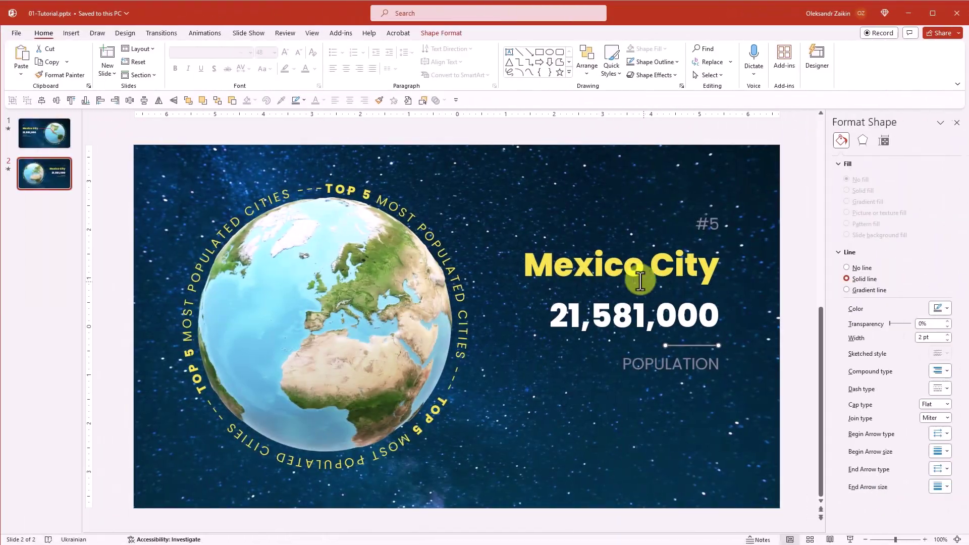
pyautogui.click(625, 268)
pyautogui.tripleClick(625, 268)
pyautogui.rightClick(628, 268)
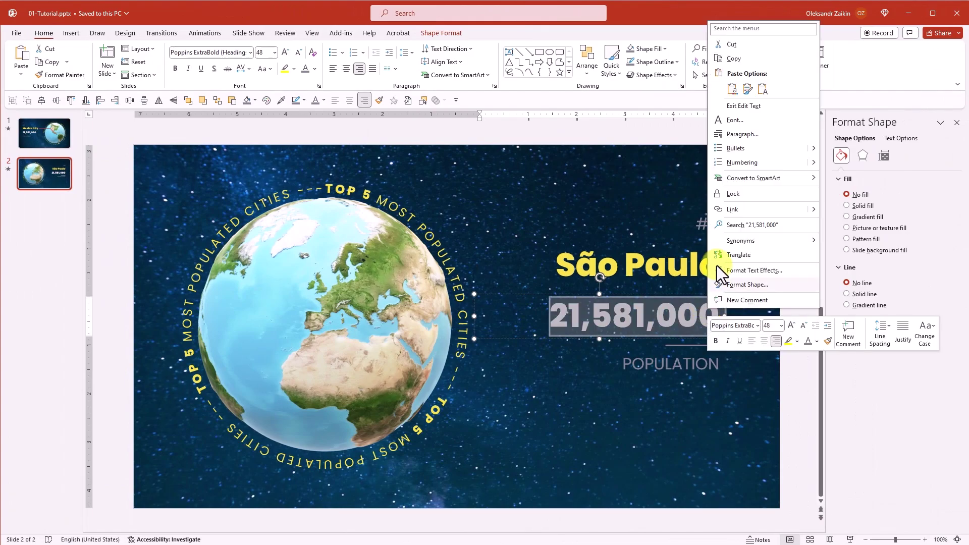
# Step: Set slide 2's population to 21,650,000 and change the rank from #5 to #4
pyautogui.click(762, 89)
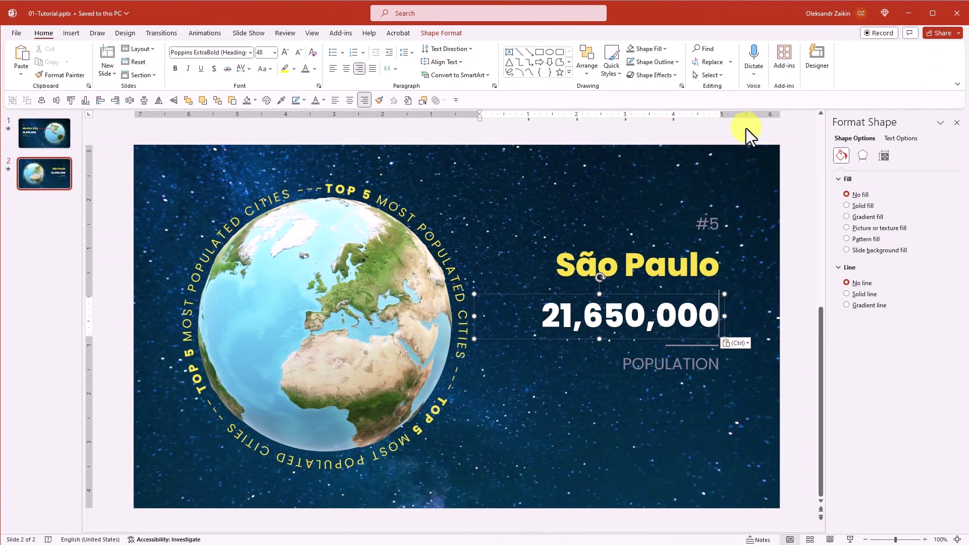
pyautogui.click(716, 222)
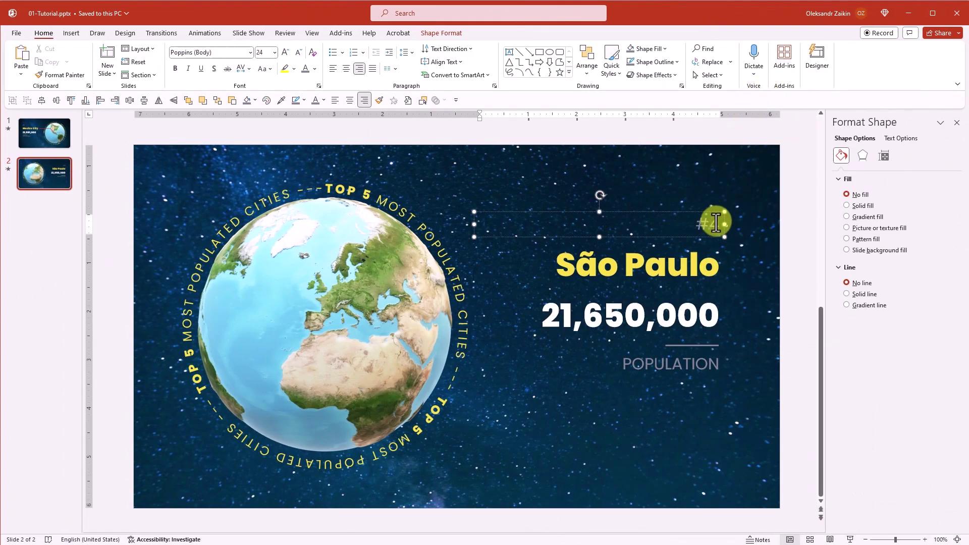
pyautogui.click(785, 240)
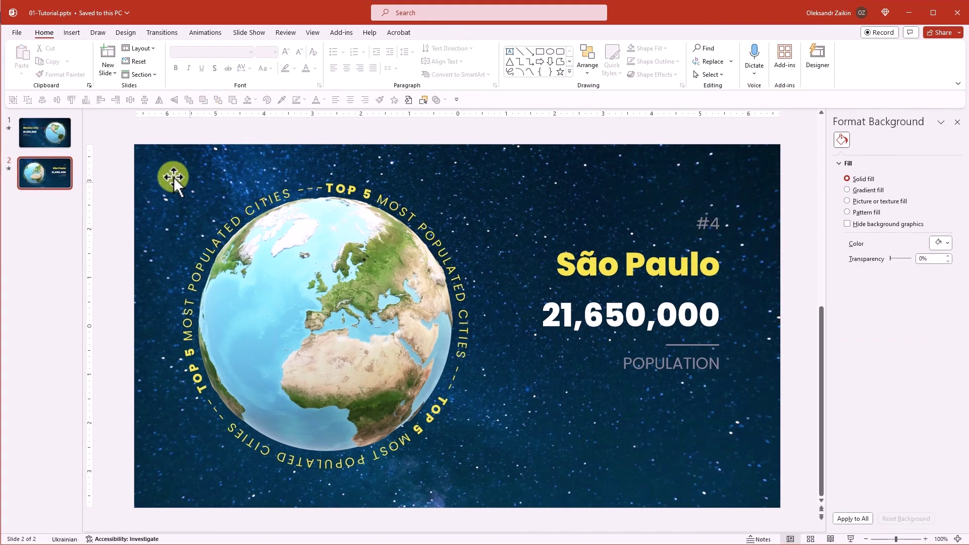
# Step: On slide 1, group the red connector line with the yellow dot and copy the group
pyautogui.click(57, 134)
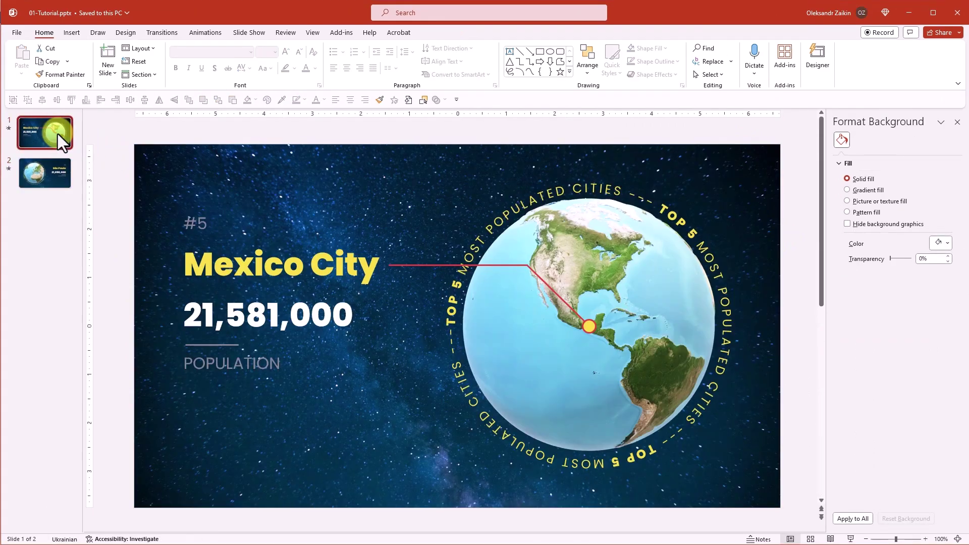
pyautogui.click(429, 263)
pyautogui.keyDown('shift'); pyautogui.click(587, 326); pyautogui.keyUp('shift')
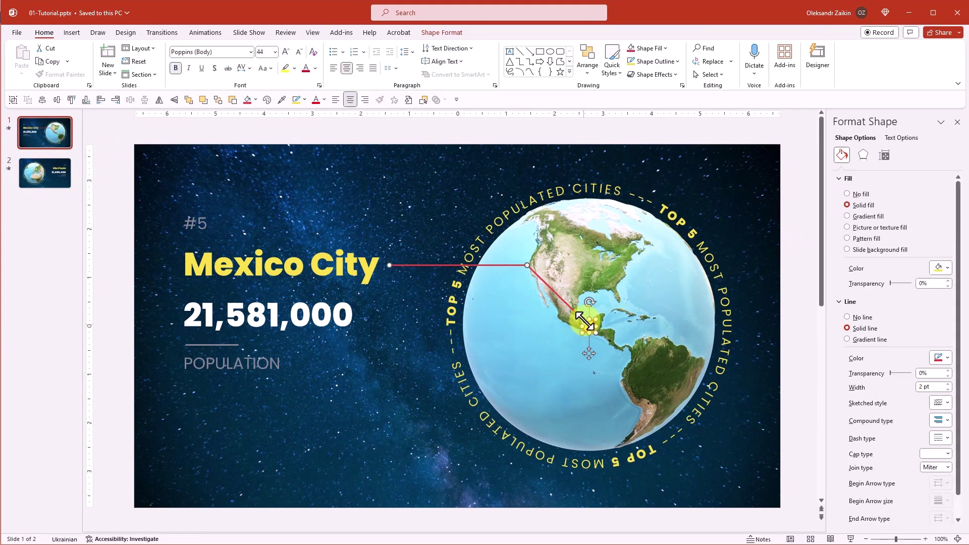
pyautogui.rightClick(589, 319)
pyautogui.moveTo(643, 402)
pyautogui.click(725, 404)
pyautogui.click(533, 260)
pyautogui.rightClick(533, 259)
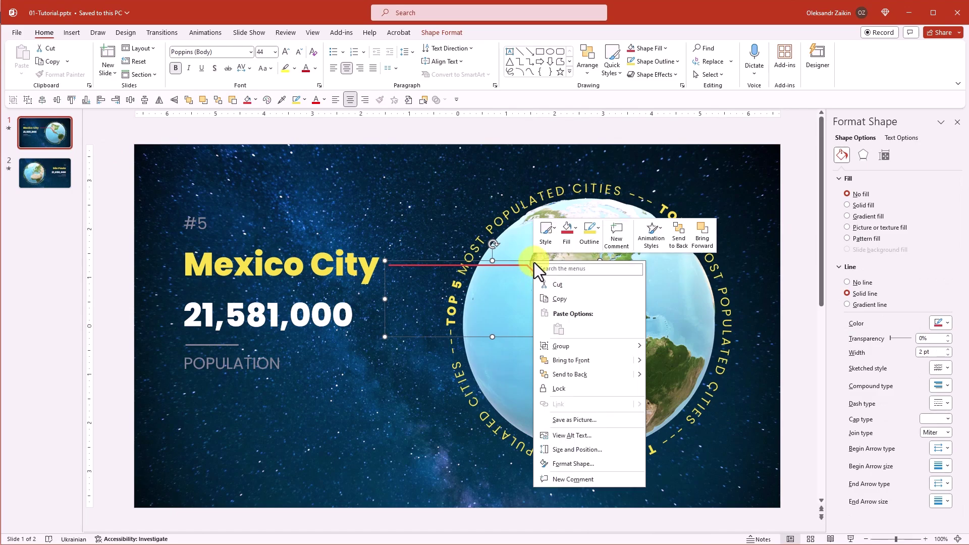
pyautogui.click(562, 299)
pyautogui.click(50, 180)
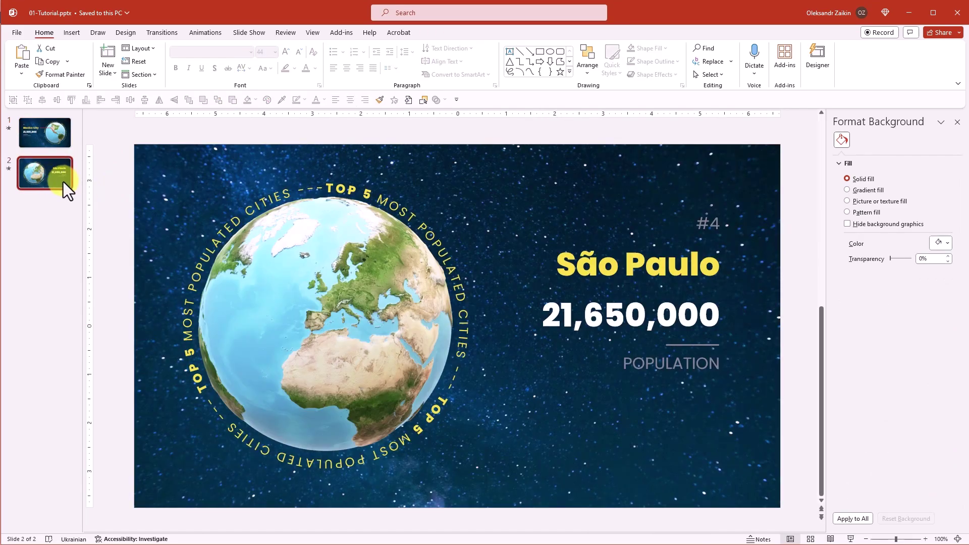
# Step: Paste the connector group onto the São Paulo slide, flip it horizontally, and move it left onto the globe
pyautogui.rightClick(112, 189)
pyautogui.click(138, 227)
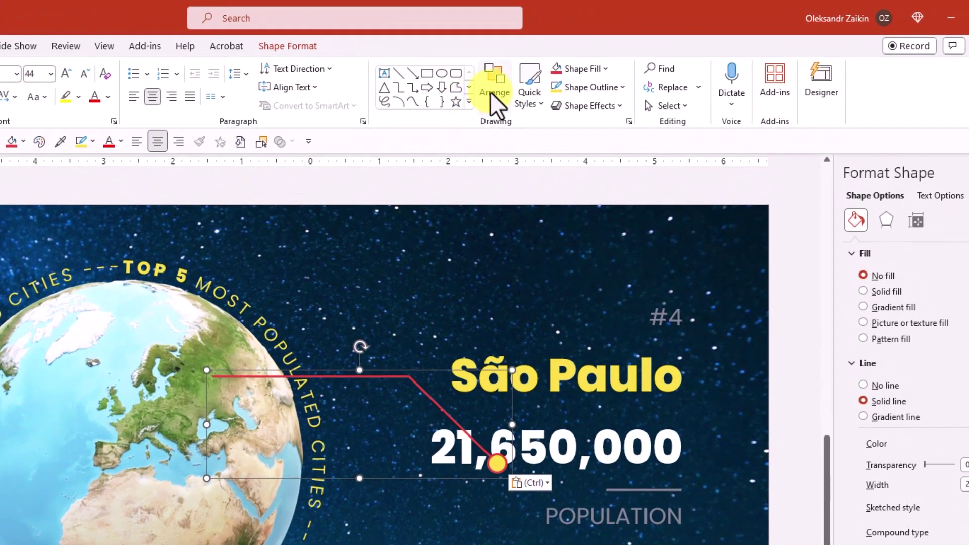
pyautogui.click(577, 65)
pyautogui.moveTo(540, 350)
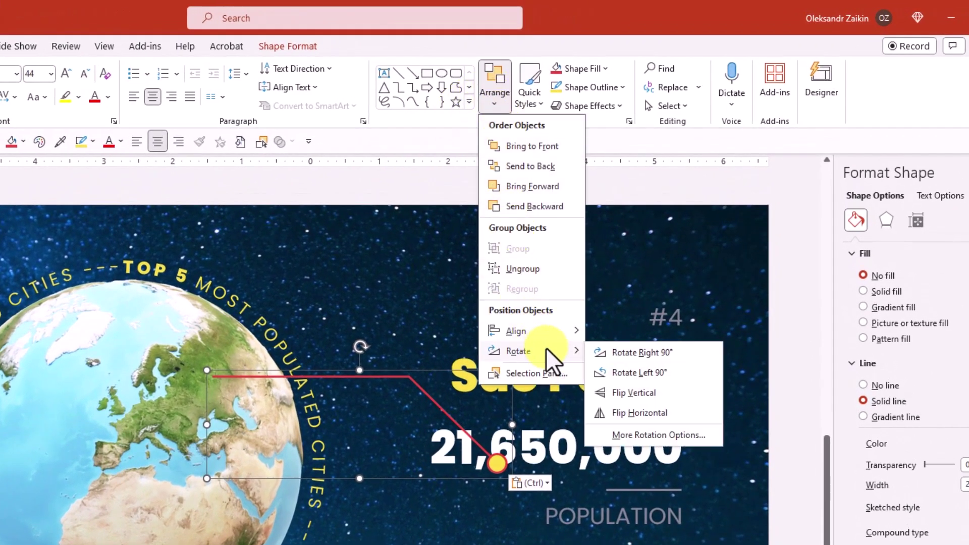
pyautogui.click(631, 412)
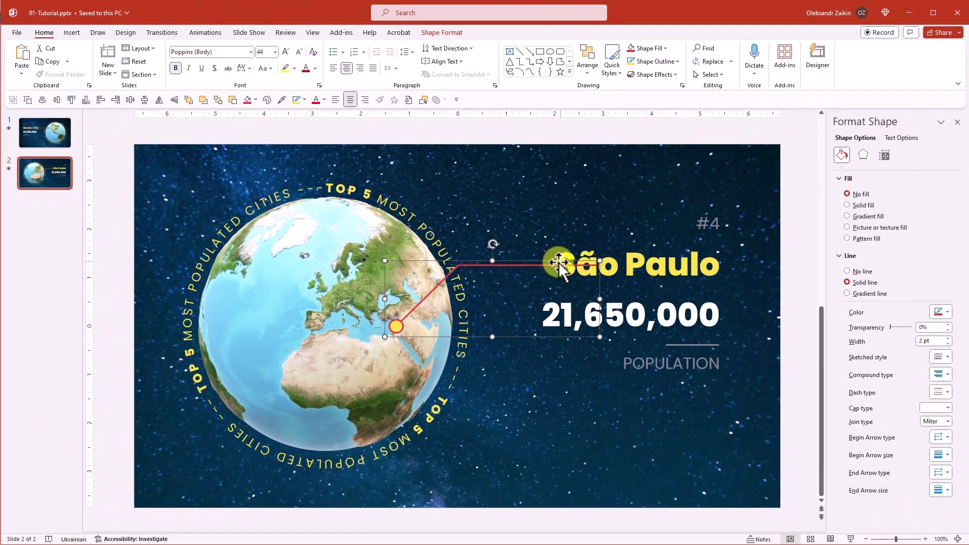
pyautogui.moveTo(558, 262)
pyautogui.mouseDown()
pyautogui.moveTo(479, 265)
pyautogui.moveTo(541, 264)
pyautogui.mouseUp()
# Step: Rotate slide 2's globe until São Paulo in Brazil lies under the yellow dot
pyautogui.click(328, 325)
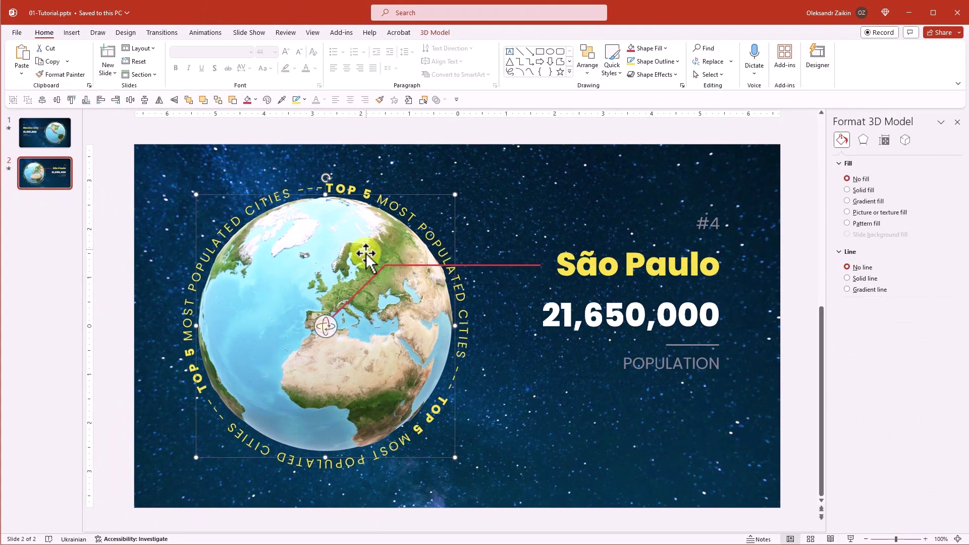
pyautogui.moveTo(332, 323); pyautogui.dragTo(413, 217)
pyautogui.moveTo(323, 329); pyautogui.dragTo(313, 335)
pyautogui.click(169, 405)
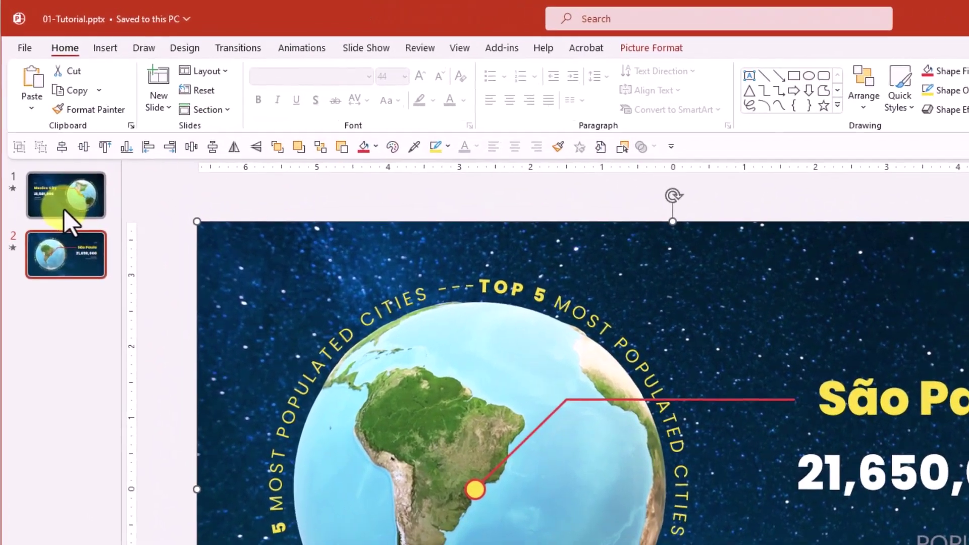
# Step: Duplicate the Mexico City, São Paulo and Shanghai slides and drag each copy into order
pyautogui.click(44, 142)
pyautogui.rightClick(46, 146)
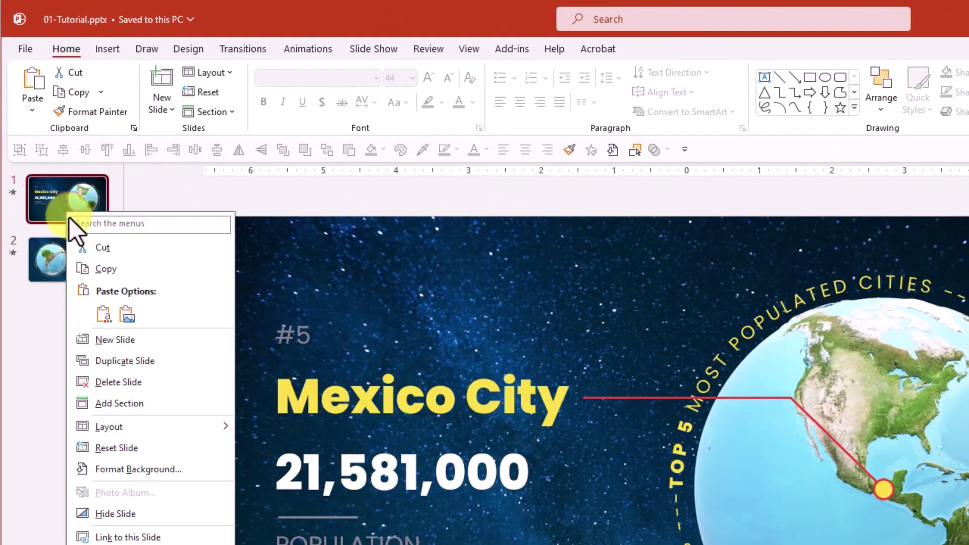
pyautogui.click(124, 361)
pyautogui.moveTo(86, 281); pyautogui.dragTo(90, 338)
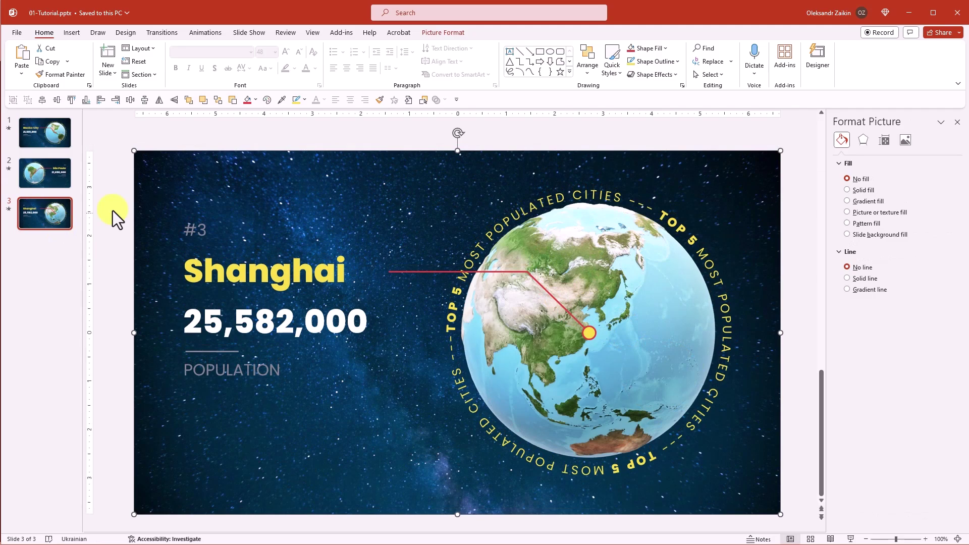
pyautogui.rightClick(51, 183)
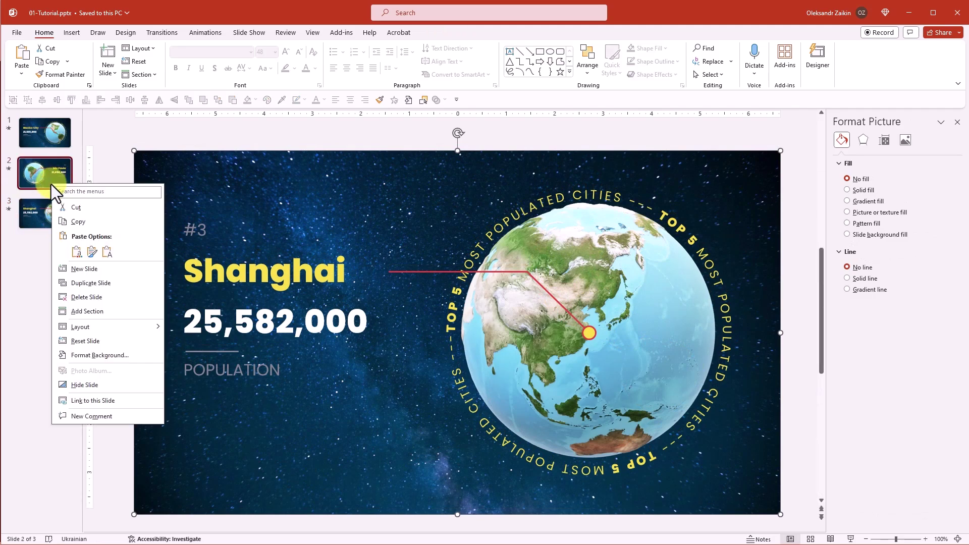
pyautogui.click(83, 283)
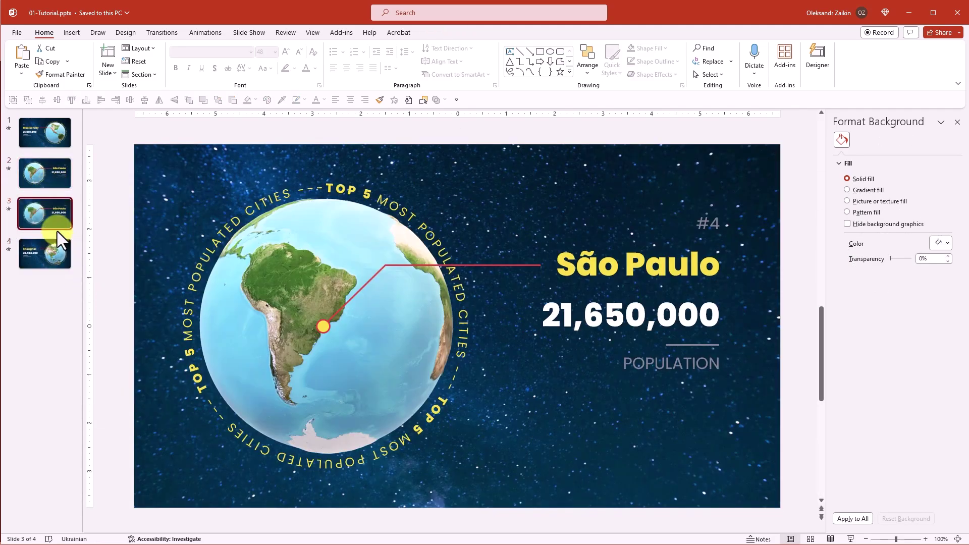
pyautogui.moveTo(56, 226); pyautogui.dragTo(60, 274)
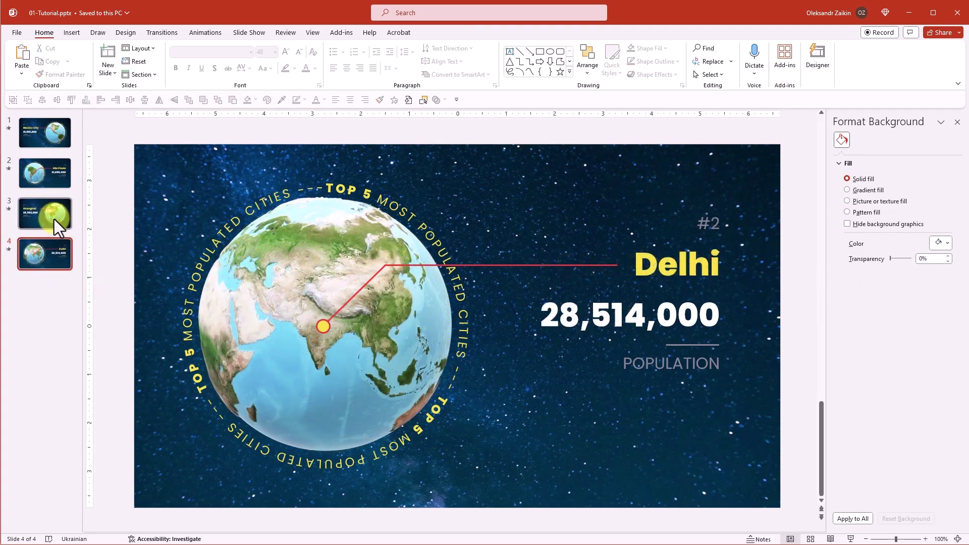
pyautogui.rightClick(53, 219)
pyautogui.click(92, 317)
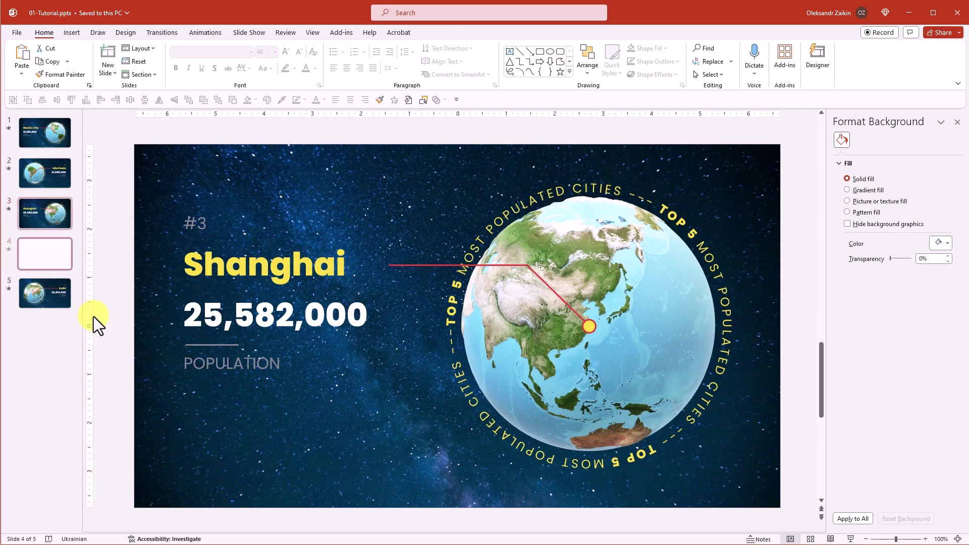
pyautogui.moveTo(62, 260); pyautogui.dragTo(64, 307)
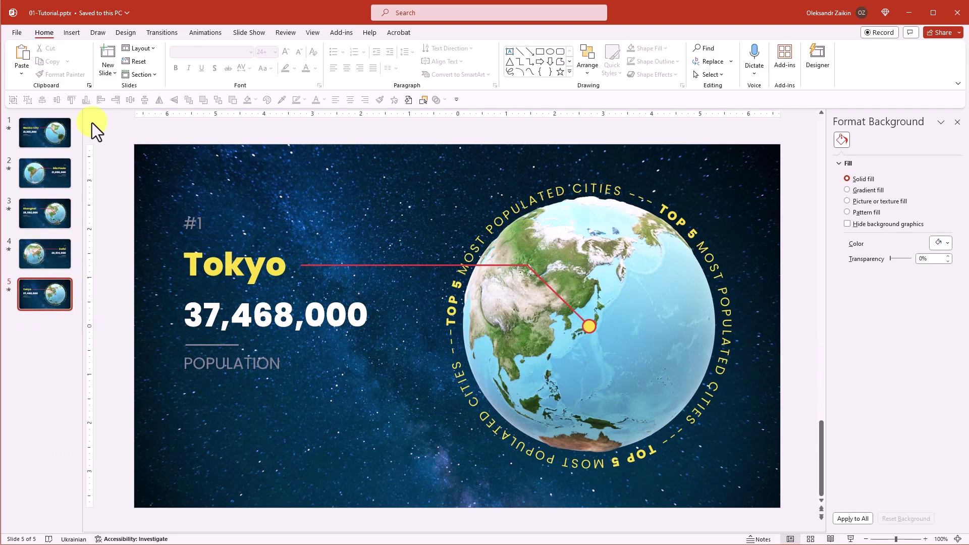
# Step: Group the Mexico City label text and connector lines, then copy the group
pyautogui.click(68, 126)
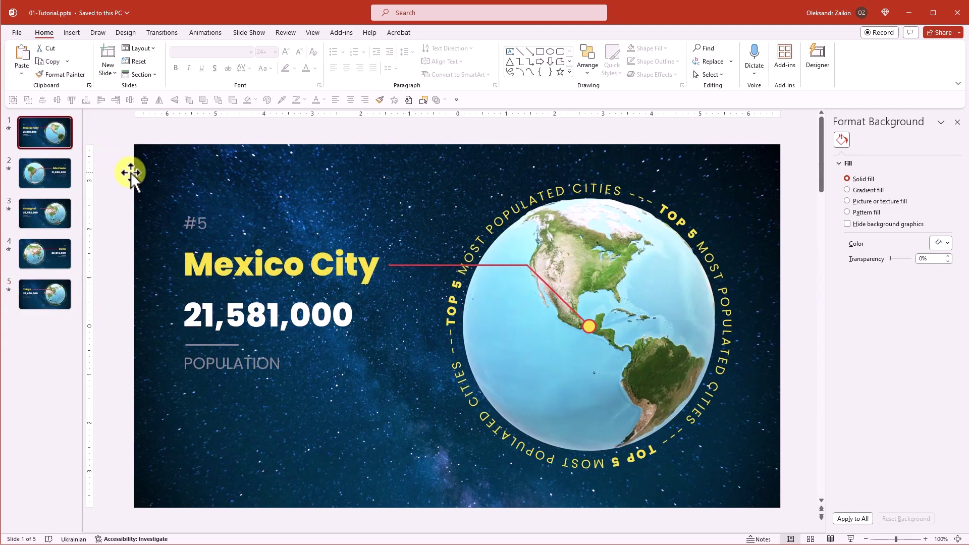
pyautogui.moveTo(161, 193); pyautogui.dragTo(625, 435)
pyautogui.rightClick(515, 261)
pyautogui.moveTo(565, 349)
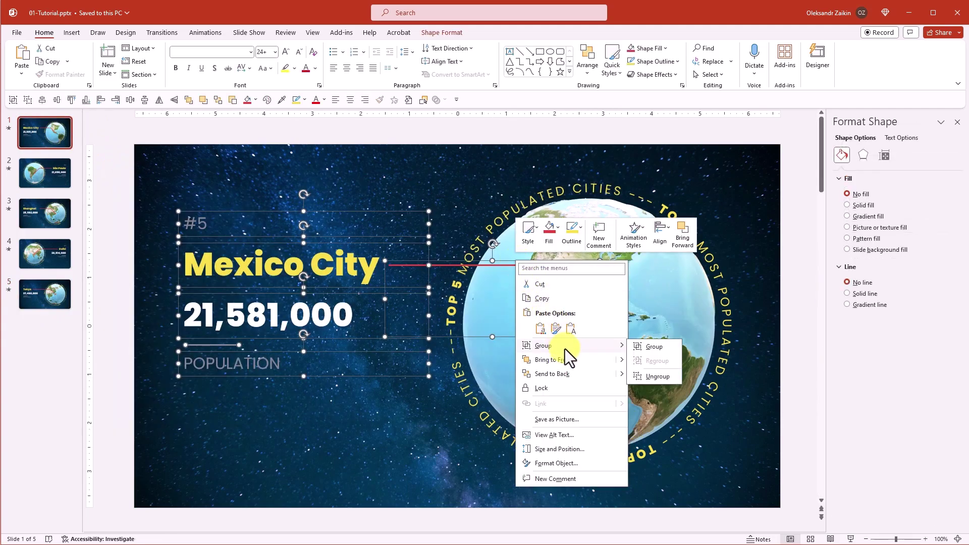
pyautogui.click(640, 349)
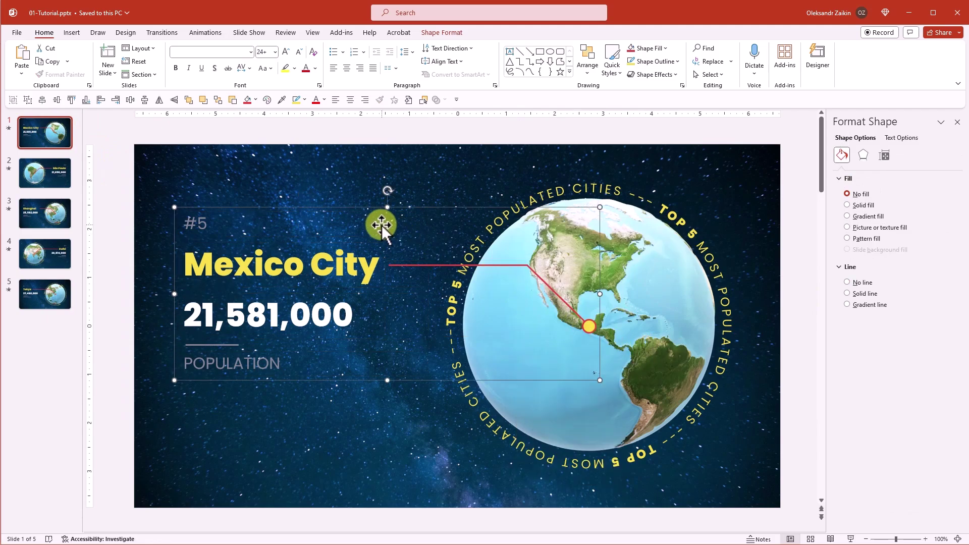
pyautogui.rightClick(387, 206)
pyautogui.click(416, 246)
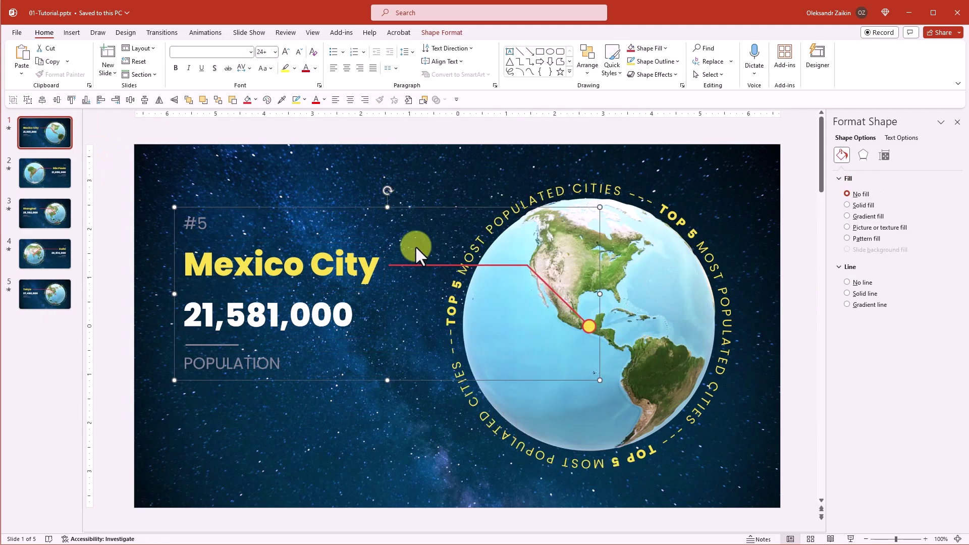
# Step: Paste the Mexico City label group on the São Paulo slide and park it off the left edge
pyautogui.click(64, 180)
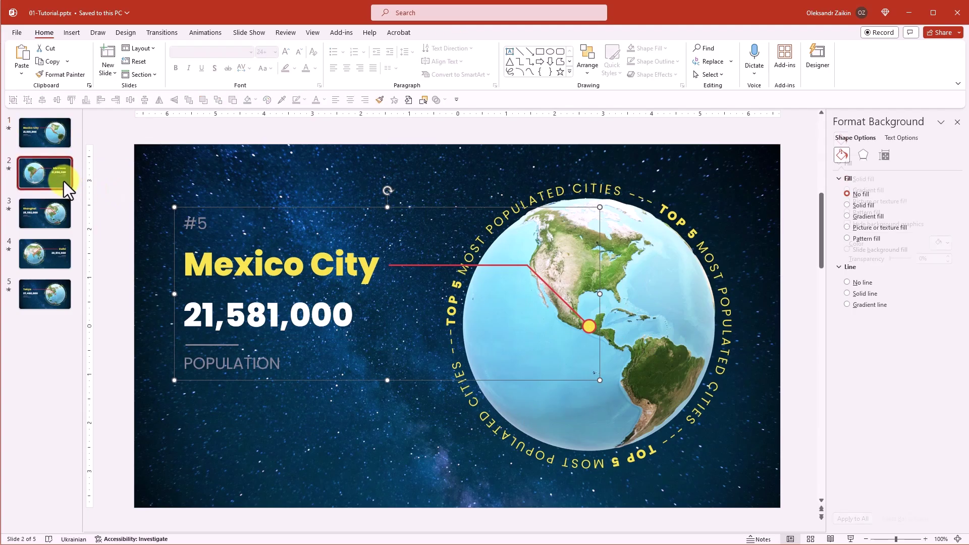
pyautogui.scroll(-3, 256, 258)
pyautogui.scroll(-2, 270, 263)
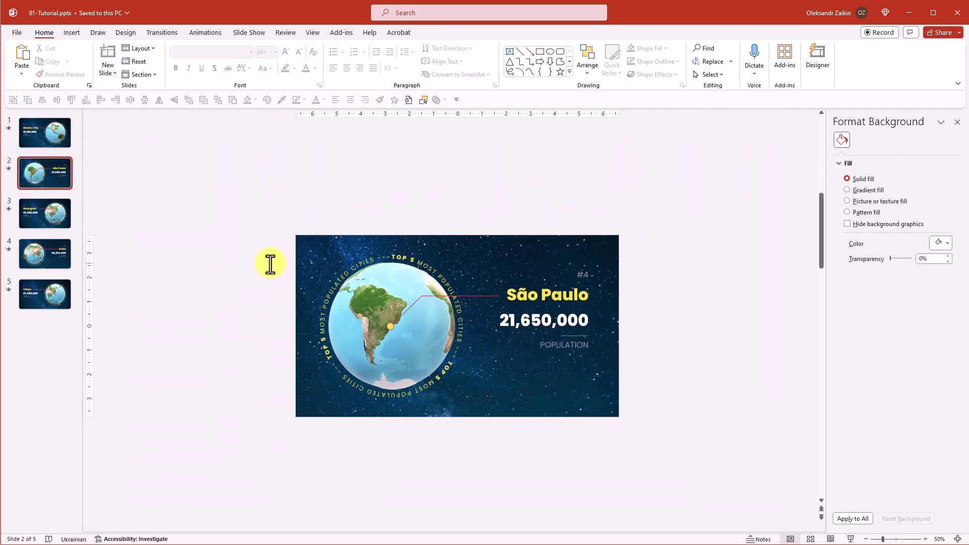
pyautogui.rightClick(244, 258)
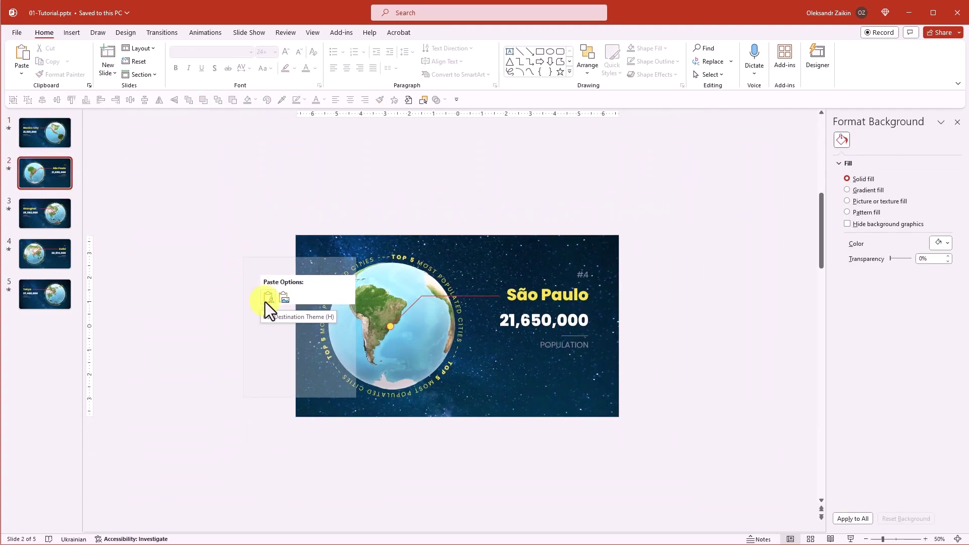
pyautogui.click(266, 299)
pyautogui.moveTo(453, 265); pyautogui.dragTo(205, 259)
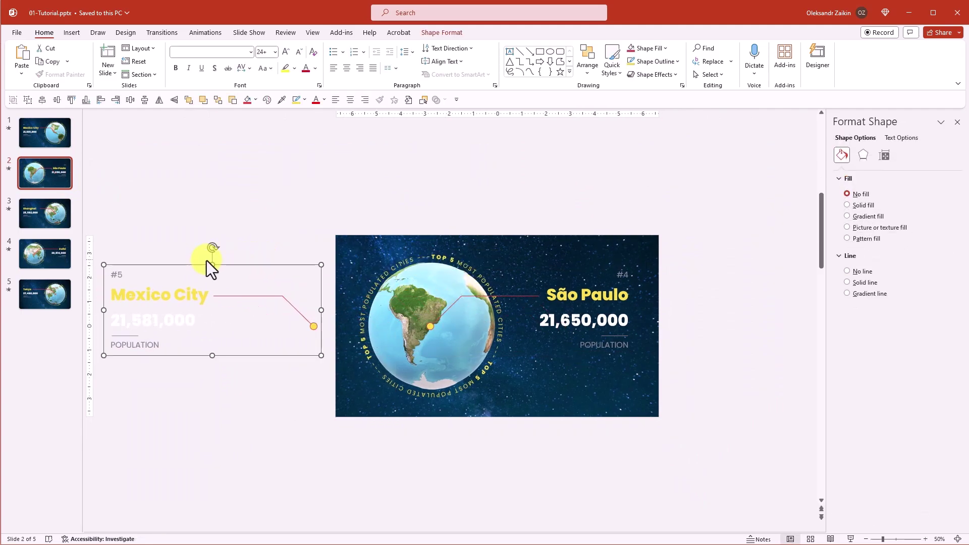
# Step: Group all the São Paulo label items into one group
pyautogui.moveTo(702, 393); pyautogui.dragTo(401, 259)
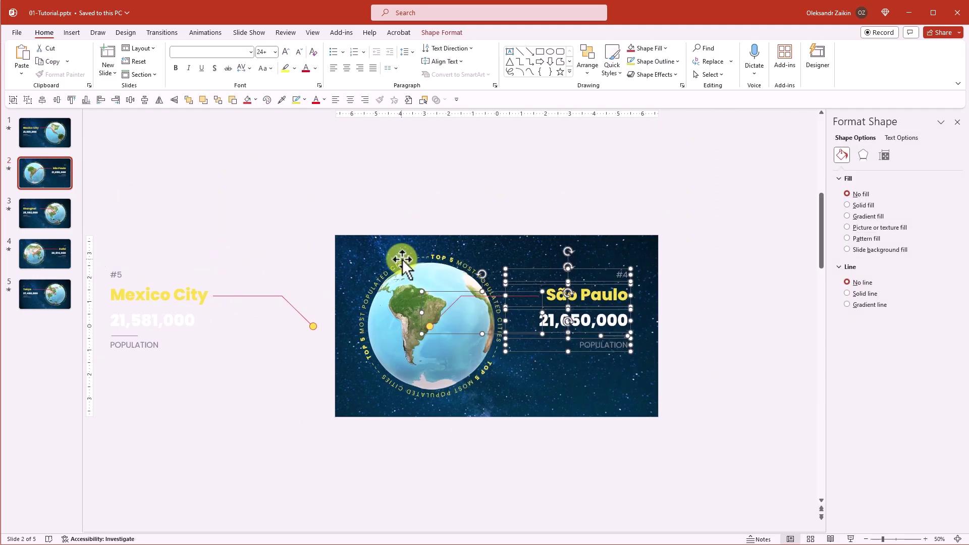
pyautogui.rightClick(505, 269)
pyautogui.moveTo(540, 353)
pyautogui.click(640, 358)
pyautogui.rightClick(529, 265)
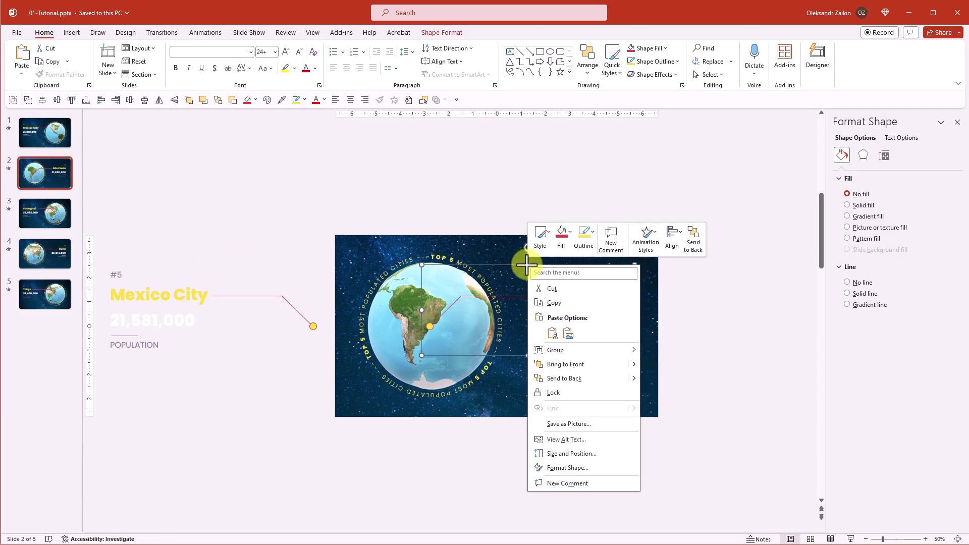
# Step: Copy the São Paulo group, paste it on the Shanghai slide, and park it off the right edge
pyautogui.click(545, 301)
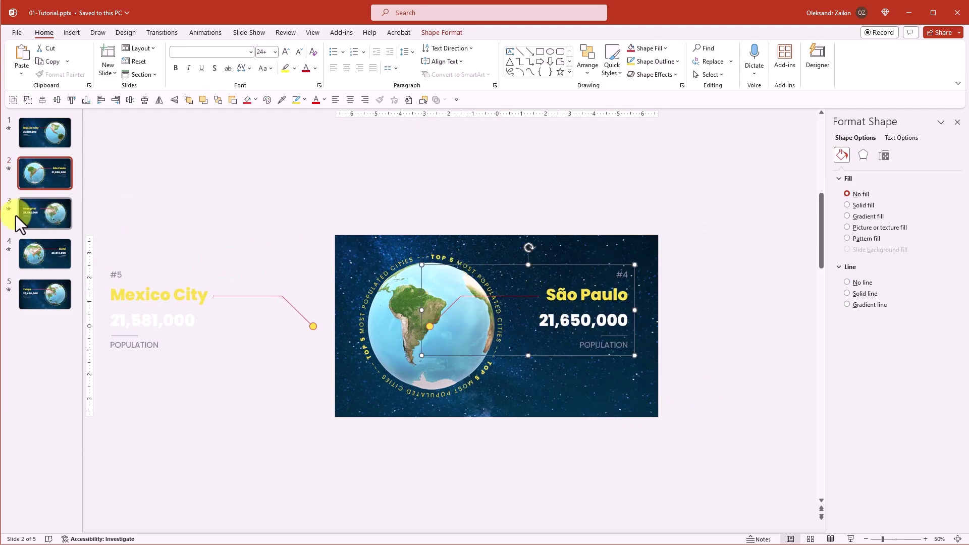
pyautogui.click(48, 215)
pyautogui.rightClick(173, 214)
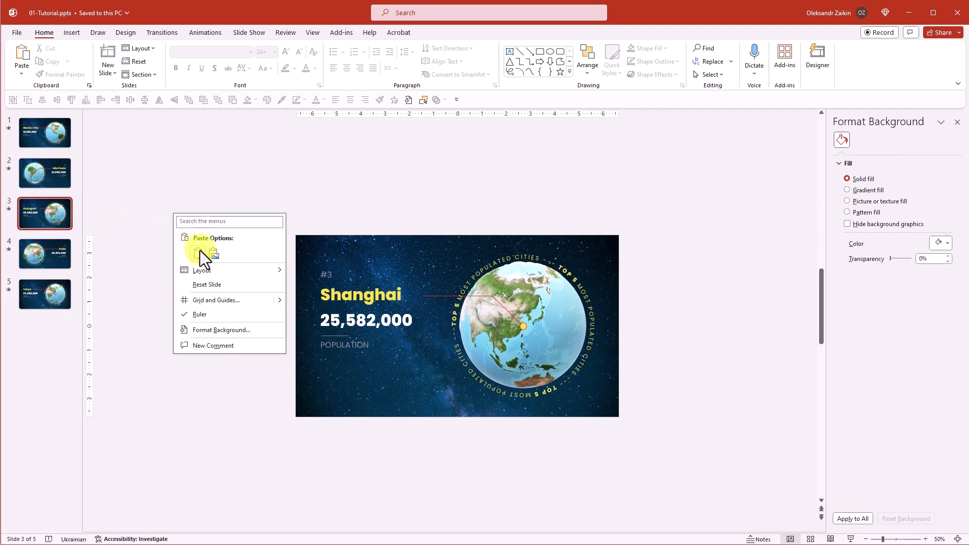
pyautogui.click(200, 251)
pyautogui.moveTo(477, 266); pyautogui.dragTo(734, 267)
# Step: Group the Shanghai label items and copy the group
pyautogui.click(268, 276)
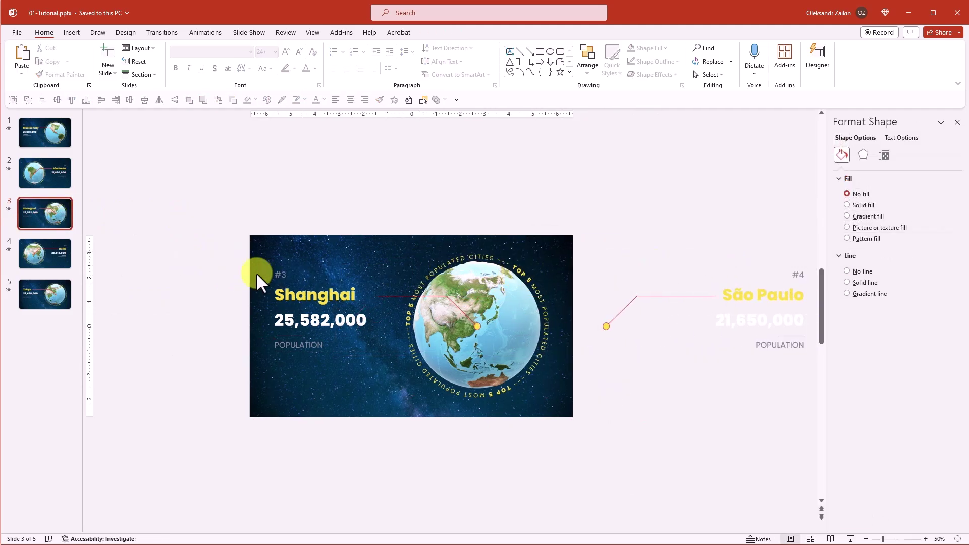
pyautogui.moveTo(183, 245); pyautogui.dragTo(505, 364)
pyautogui.rightClick(396, 271)
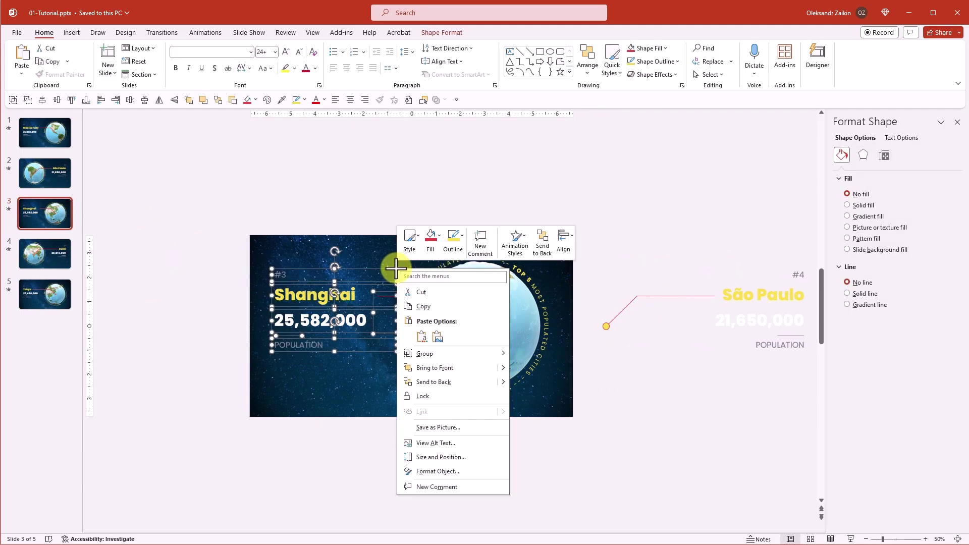
pyautogui.moveTo(432, 353)
pyautogui.click(534, 354)
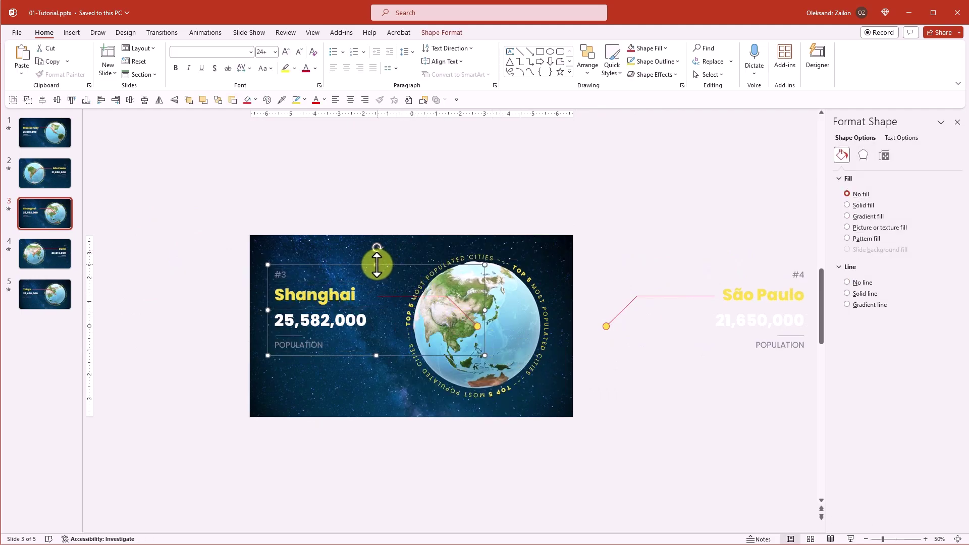
pyautogui.rightClick(376, 264)
pyautogui.click(400, 303)
# Step: Paste the Shanghai group on the Delhi slide and park it off the left edge
pyautogui.click(42, 250)
pyautogui.rightClick(150, 268)
pyautogui.click(171, 300)
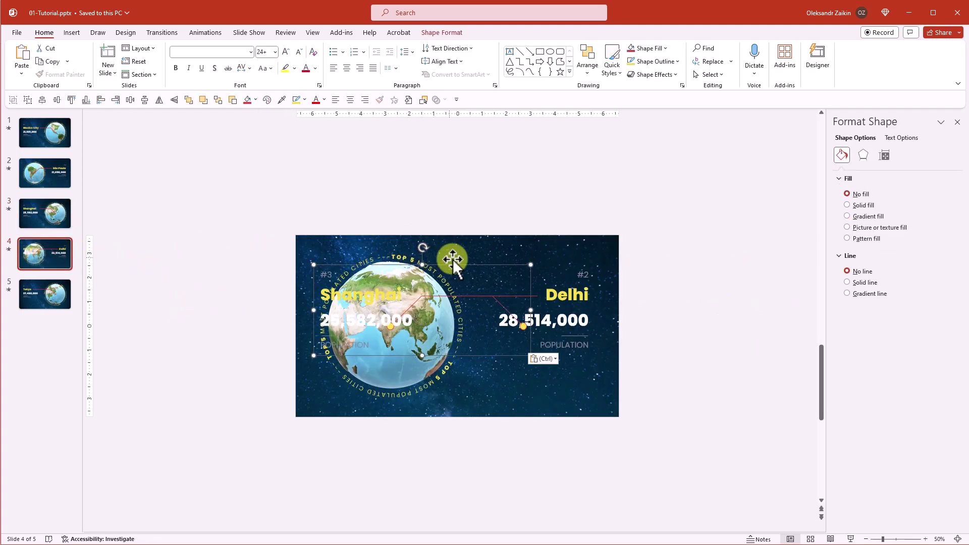
pyautogui.moveTo(452, 259); pyautogui.dragTo(205, 258)
# Step: Group all the Delhi label items into one group
pyautogui.moveTo(679, 389); pyautogui.dragTo(390, 259)
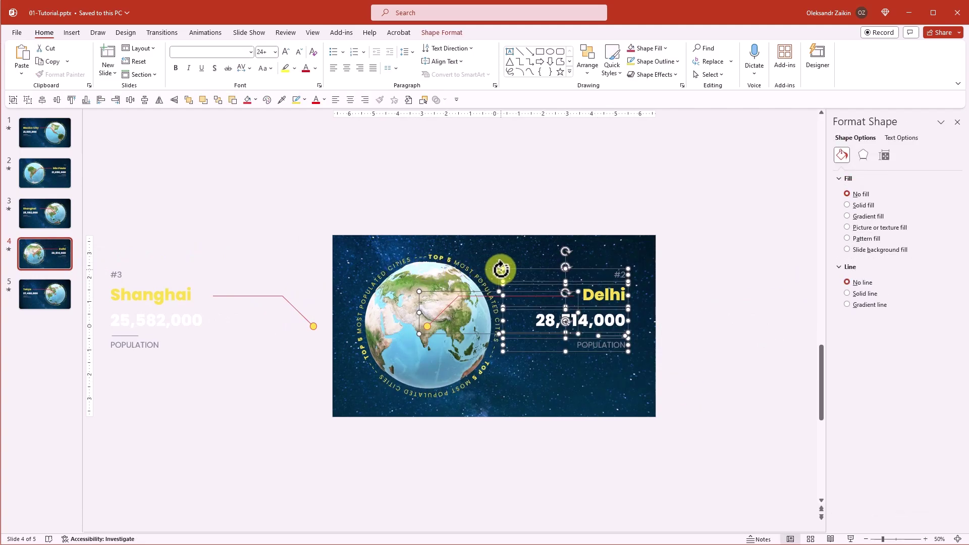
pyautogui.rightClick(501, 269)
pyautogui.moveTo(557, 359)
pyautogui.click(639, 362)
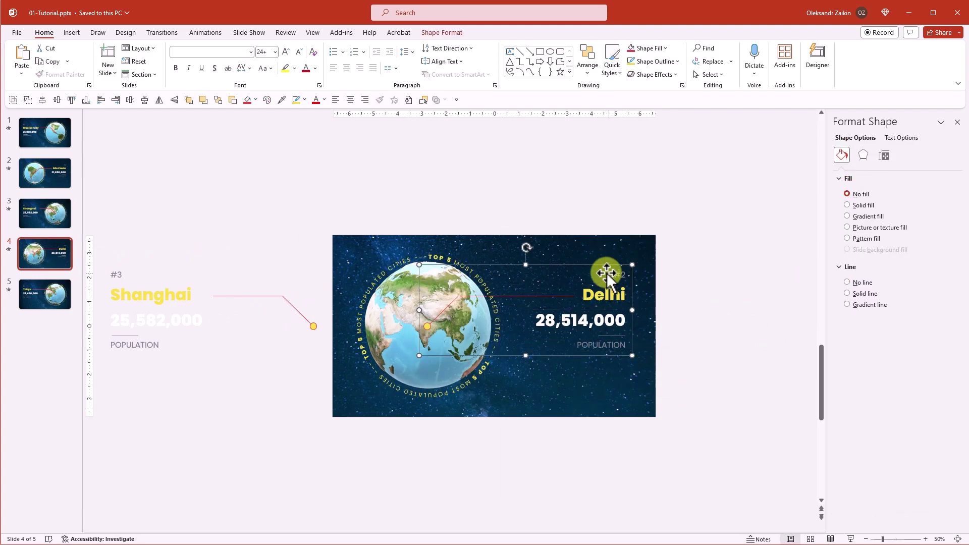
pyautogui.rightClick(526, 263)
pyautogui.press('Escape')
# Step: Paste the Delhi group on the Tokyo slide and park it off the right edge
pyautogui.click(55, 290)
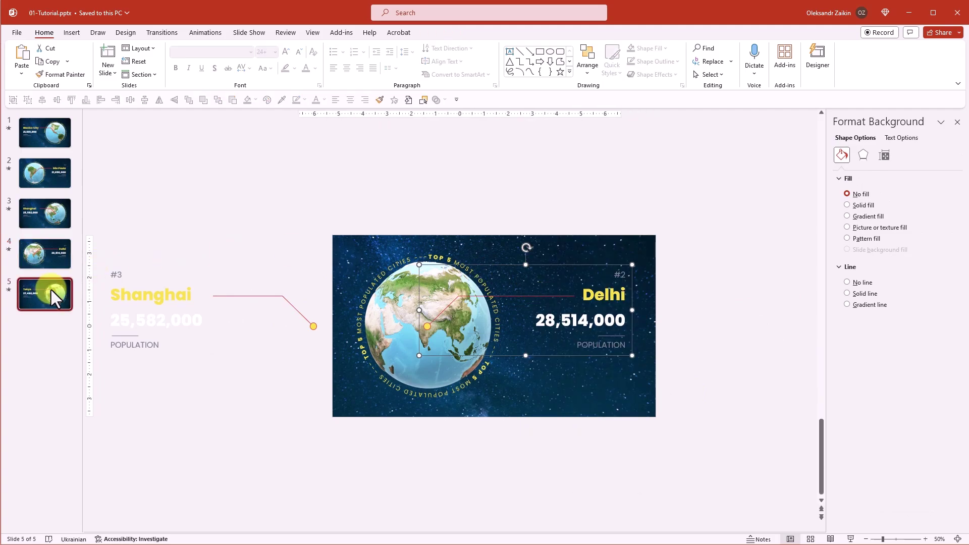
pyautogui.rightClick(236, 311)
pyautogui.click(238, 311)
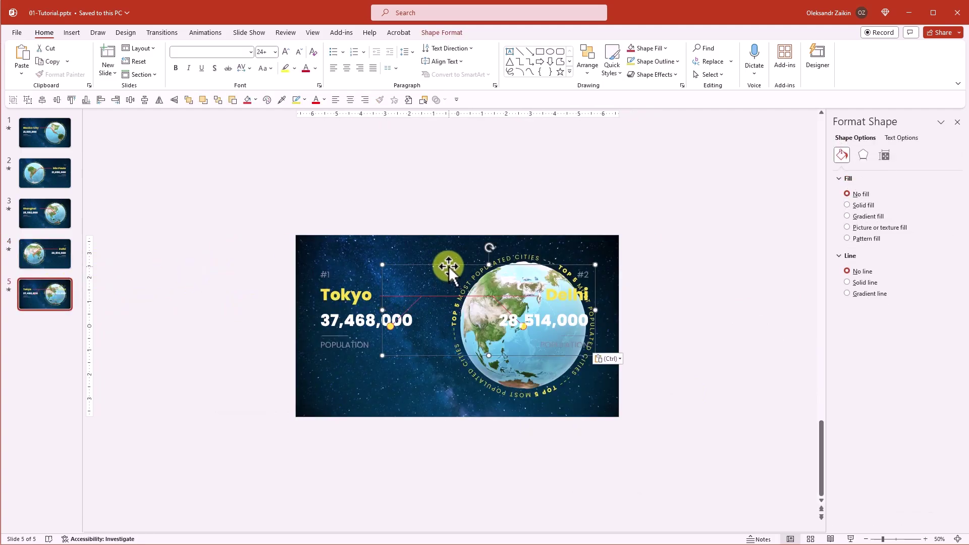
pyautogui.moveTo(449, 265); pyautogui.dragTo(695, 276)
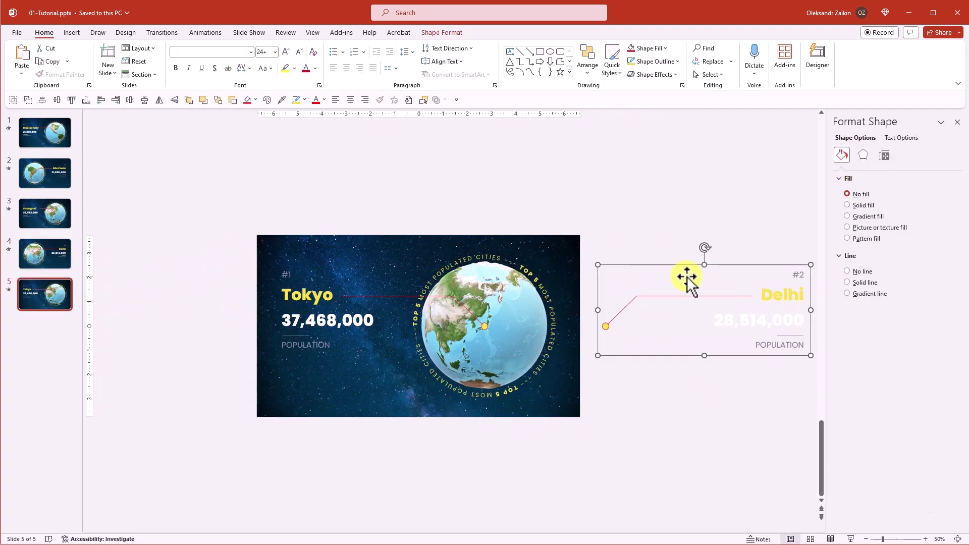
# Step: Group the Tokyo label items and copy the group
pyautogui.moveTo(195, 247); pyautogui.dragTo(517, 386)
pyautogui.rightClick(342, 269)
pyautogui.moveTo(392, 353)
pyautogui.click(479, 355)
pyautogui.rightClick(384, 266)
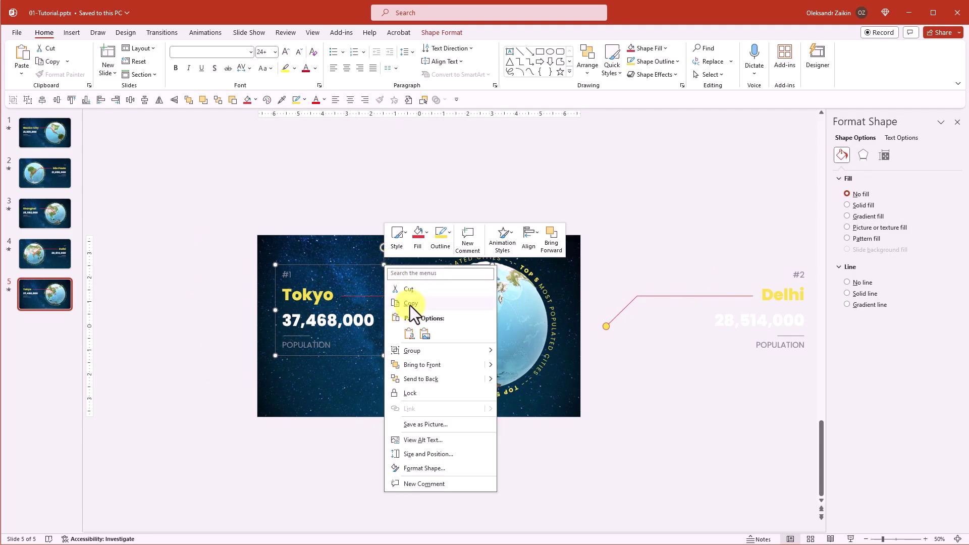
pyautogui.click(410, 304)
# Step: Paste the Tokyo group on the Delhi slide, stacked over the parked Shanghai label
pyautogui.click(43, 259)
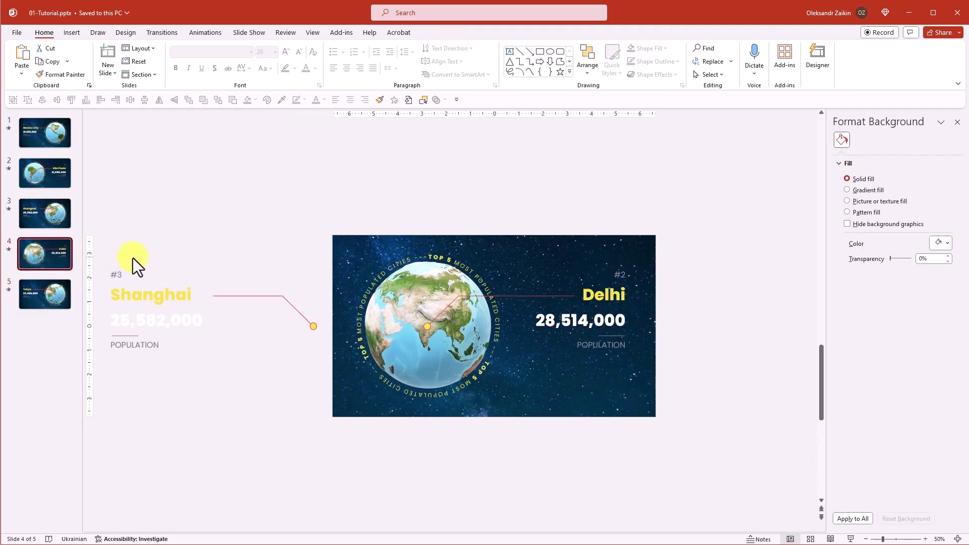
pyautogui.rightClick(199, 255)
pyautogui.click(223, 292)
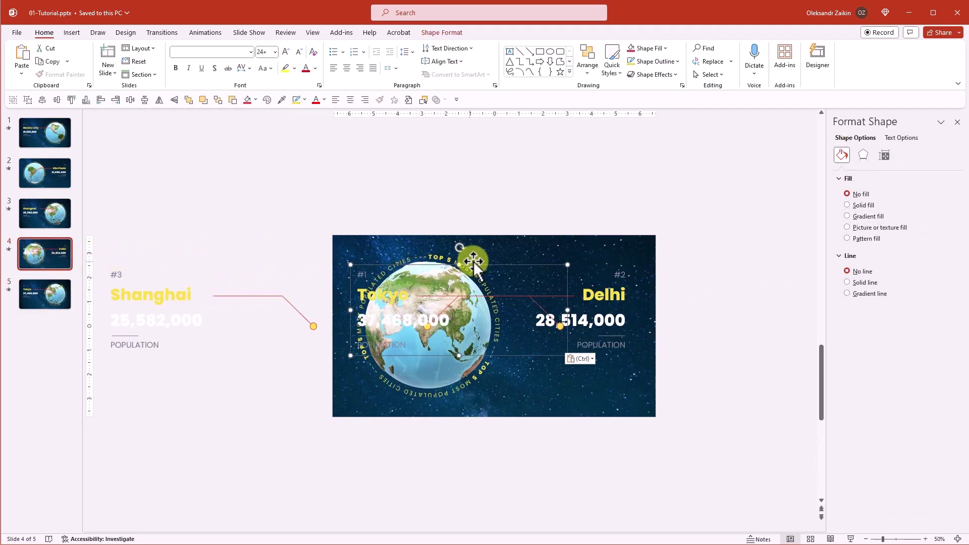
pyautogui.moveTo(476, 261); pyautogui.dragTo(232, 271)
# Step: Copy the Delhi group onto the Shanghai slide, stacked over the parked São Paulo label
pyautogui.click(685, 373)
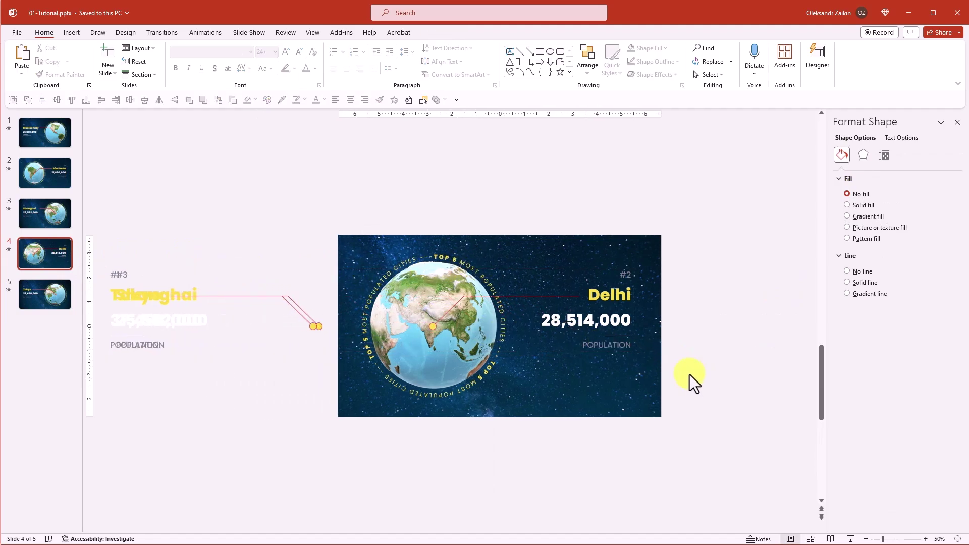
pyautogui.moveTo(699, 378); pyautogui.dragTo(360, 247)
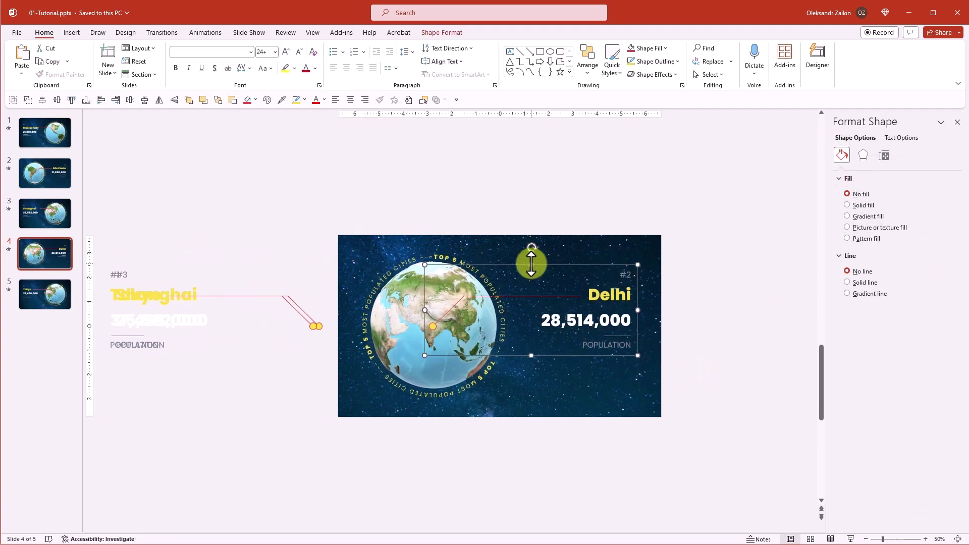
pyautogui.rightClick(530, 263)
pyautogui.click(555, 302)
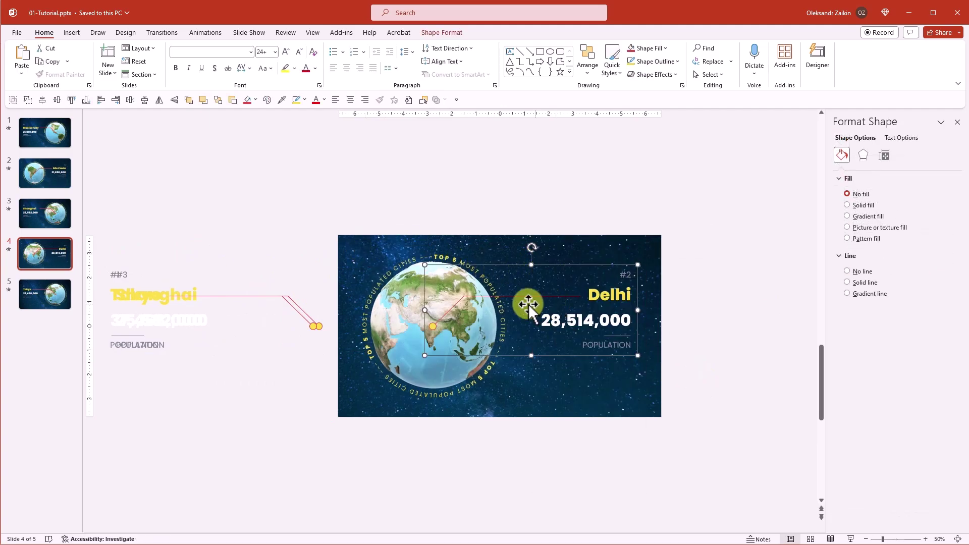
pyautogui.click(57, 222)
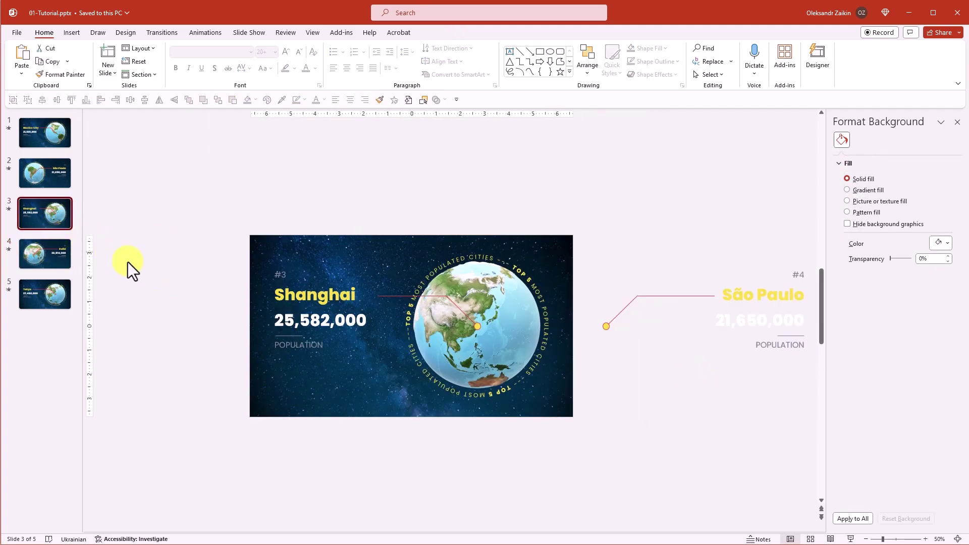
pyautogui.rightClick(161, 269)
pyautogui.click(188, 307)
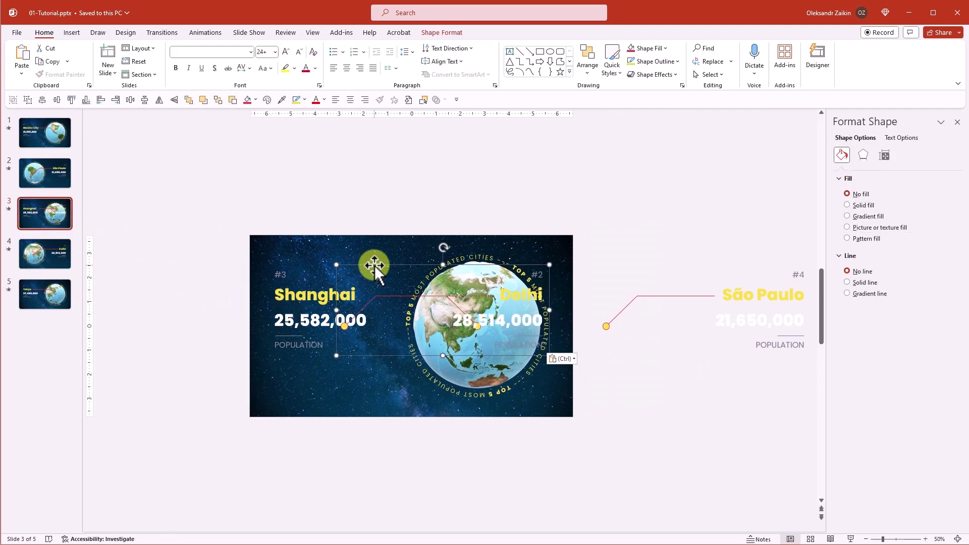
pyautogui.moveTo(374, 267); pyautogui.dragTo(631, 276)
# Step: Copy the Shanghai group onto the São Paulo slide, stacked over the parked Mexico City label
pyautogui.click(457, 285)
pyautogui.rightClick(346, 267)
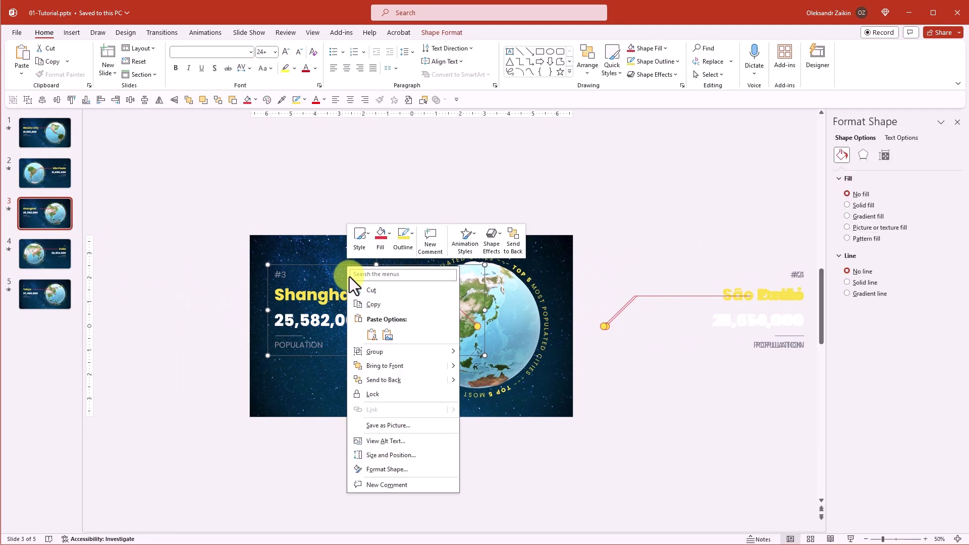
pyautogui.click(368, 305)
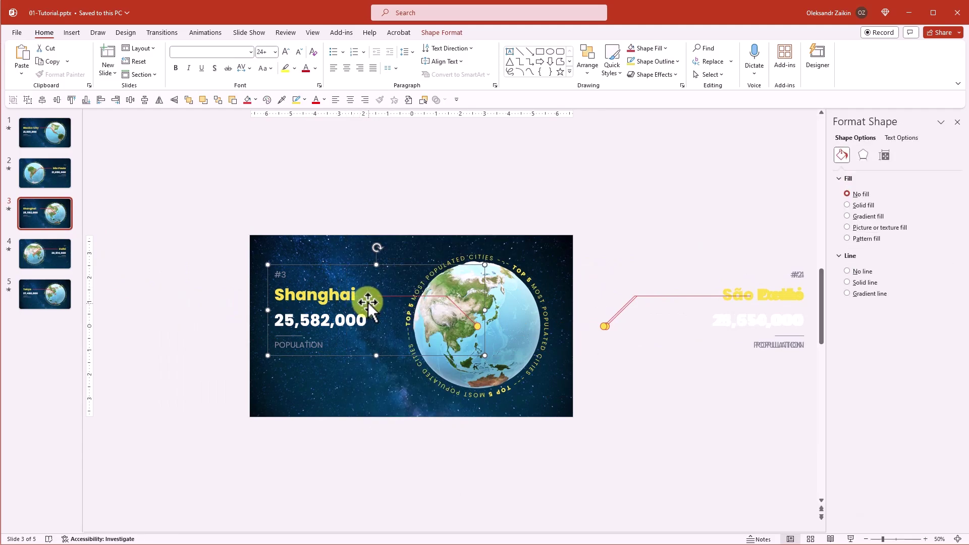
pyautogui.click(45, 183)
pyautogui.rightClick(144, 217)
pyautogui.click(170, 256)
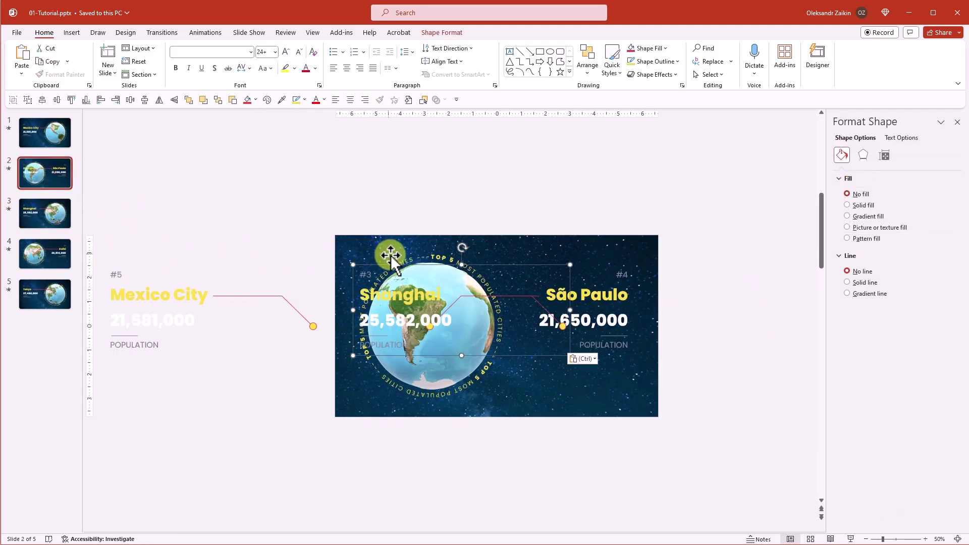
pyautogui.moveTo(402, 268); pyautogui.dragTo(153, 264)
# Step: Copy the São Paulo group onto the Mexico City slide, parked off the right edge
pyautogui.click(581, 297)
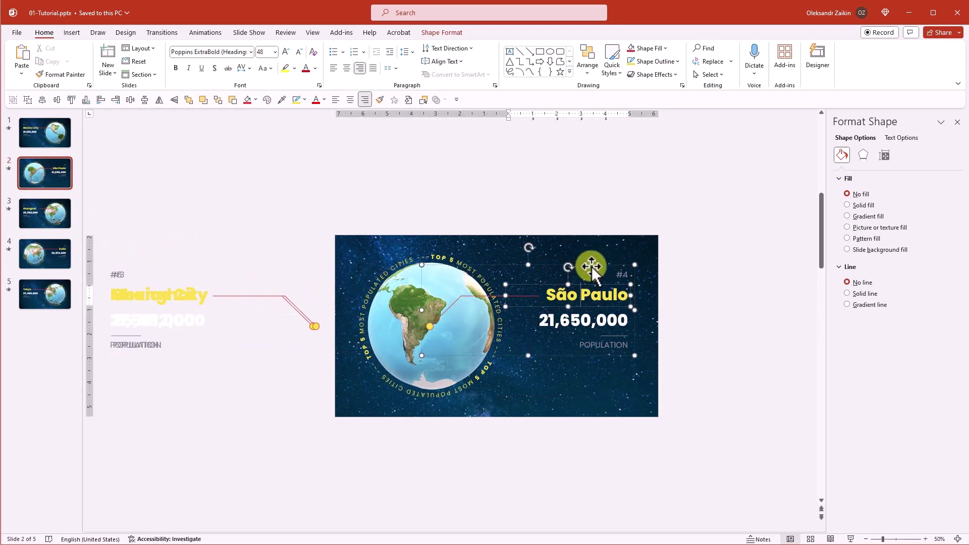
pyautogui.rightClick(591, 266)
pyautogui.click(624, 303)
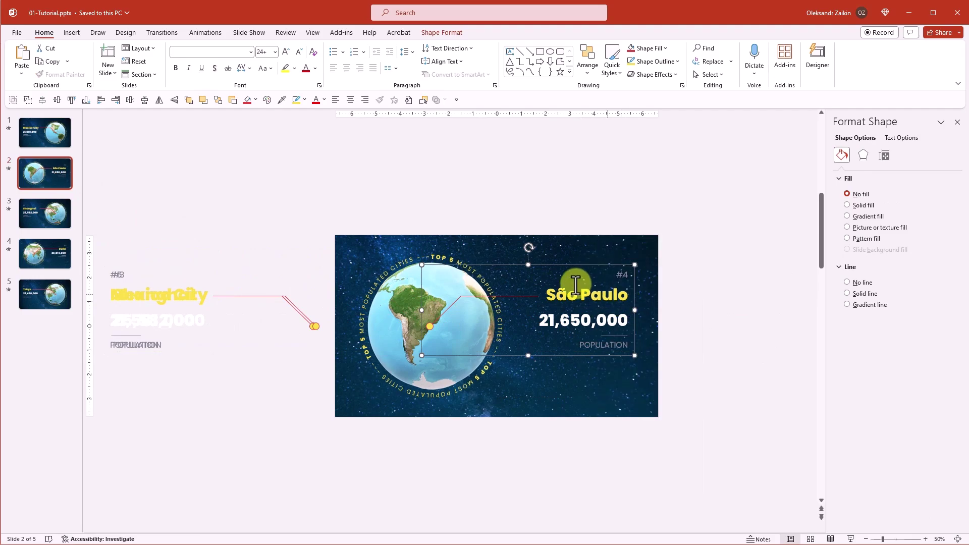
pyautogui.click(58, 145)
pyautogui.rightClick(199, 250)
pyautogui.click(214, 283)
pyautogui.moveTo(396, 269); pyautogui.dragTo(669, 274)
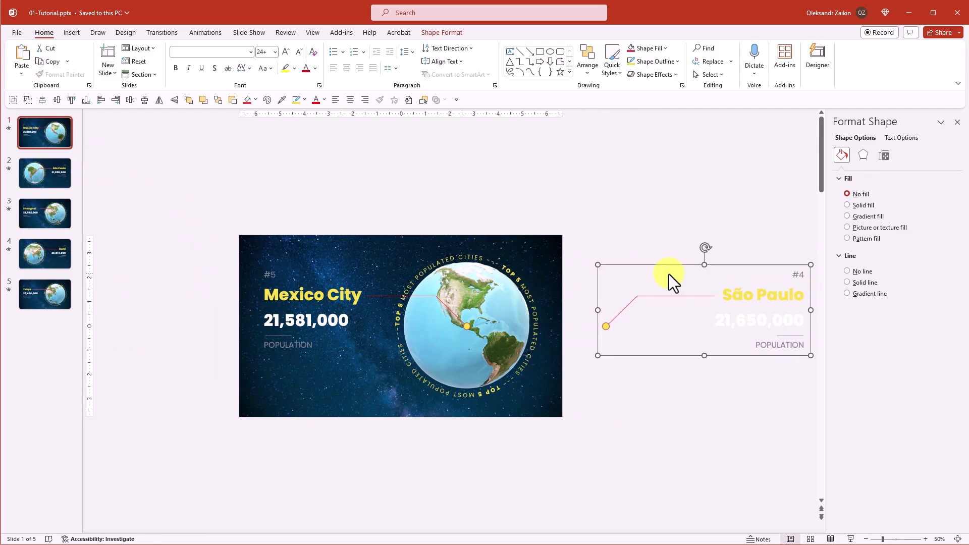